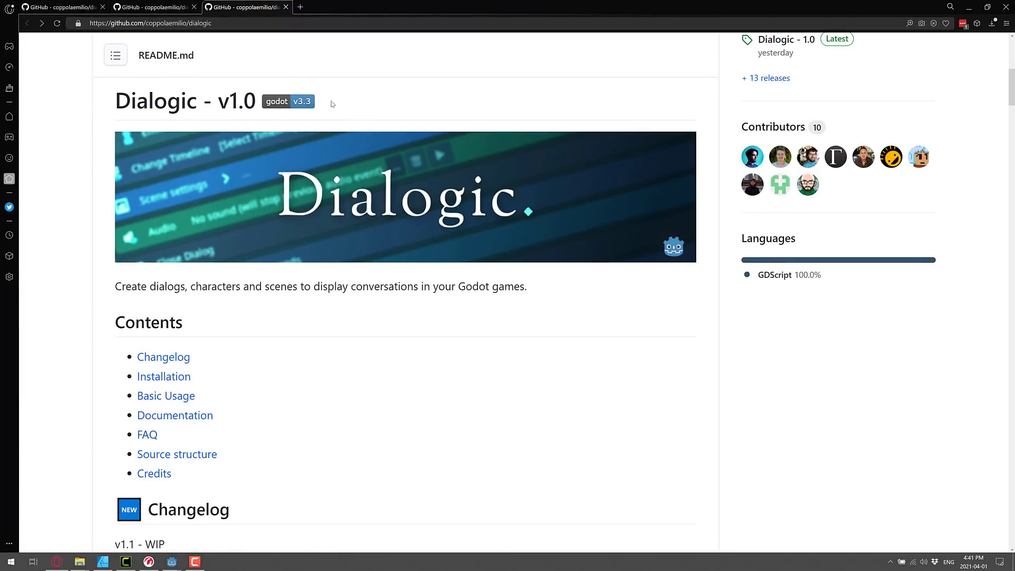
# Step: Open the Dialogic - 1.0 release page on GitHub and go to its source code downloads
pyautogui.press('F11')
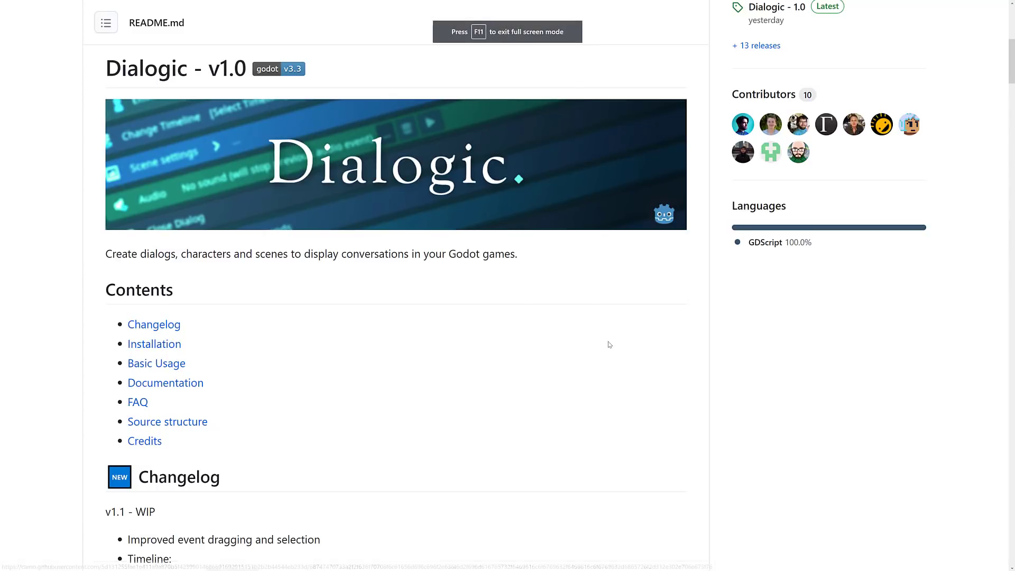
pyautogui.scroll(4, 607, 347)
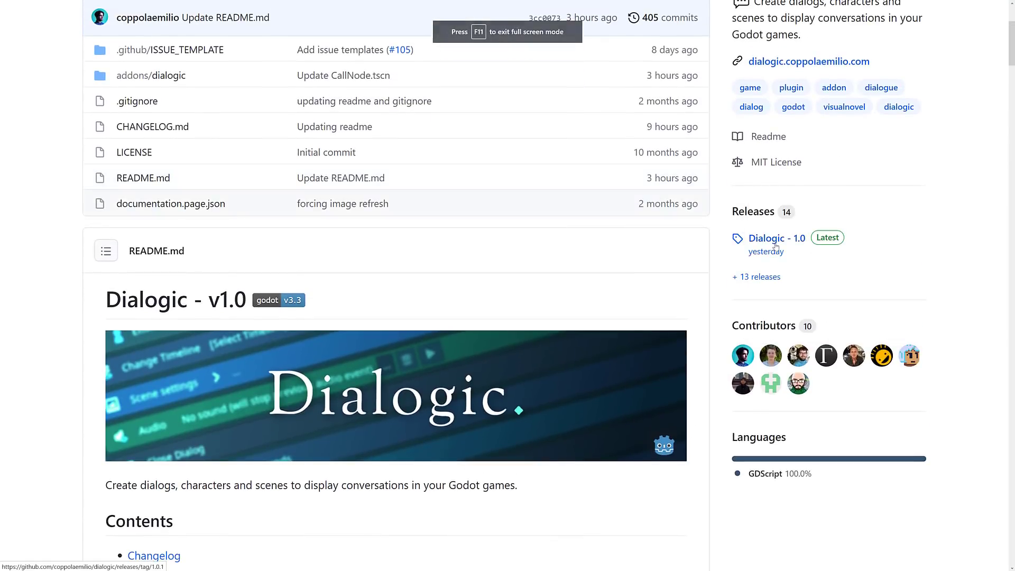
pyautogui.click(779, 243)
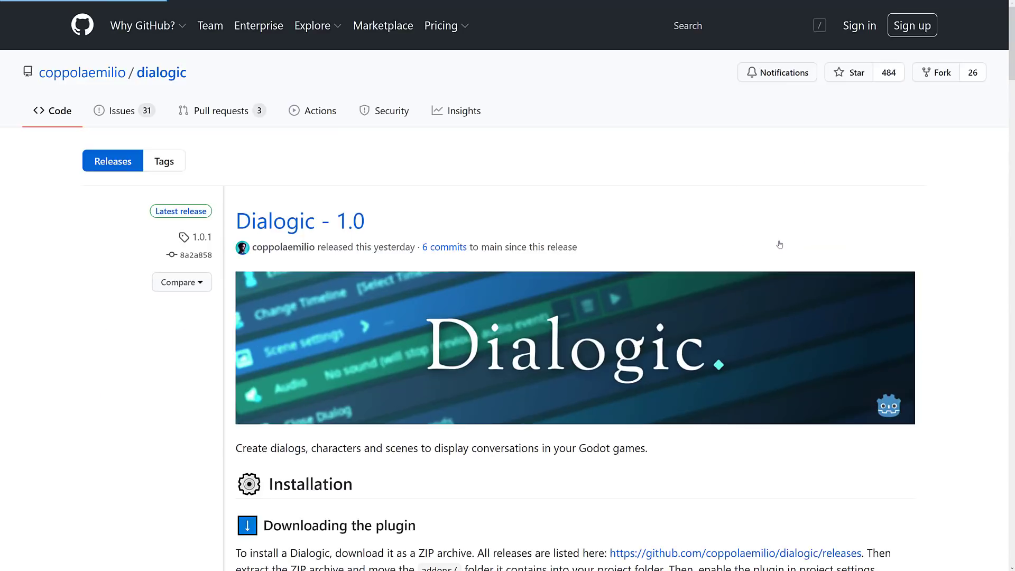
pyautogui.scroll(-10, 584, 367)
pyautogui.scroll(-20, 584, 367)
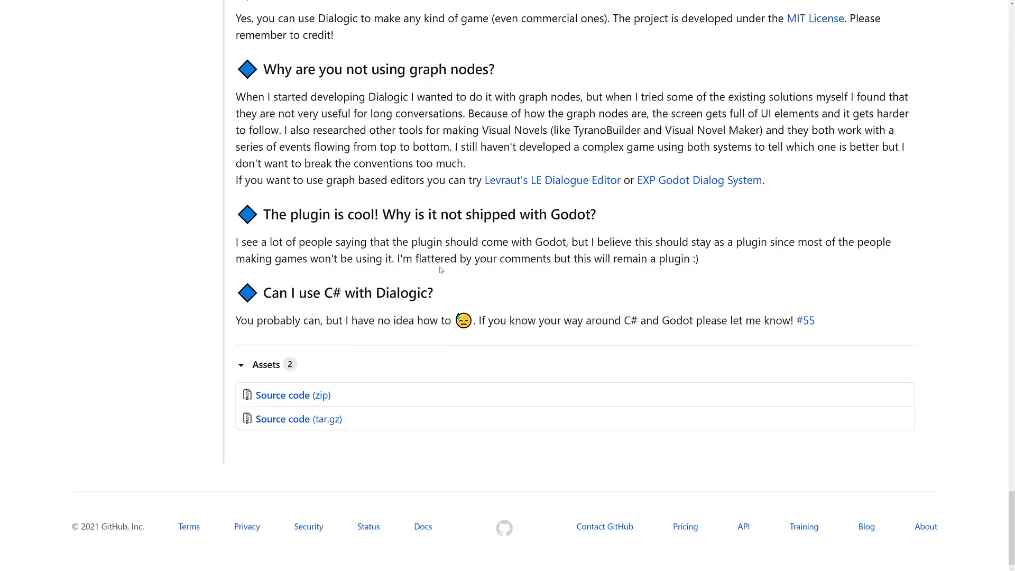
# Step: Switch to the Godot Project Manager and create a project named DialogicYouTubeDemo in its own folder under c:\temp
pyautogui.hotkey('alt', 'Tab')
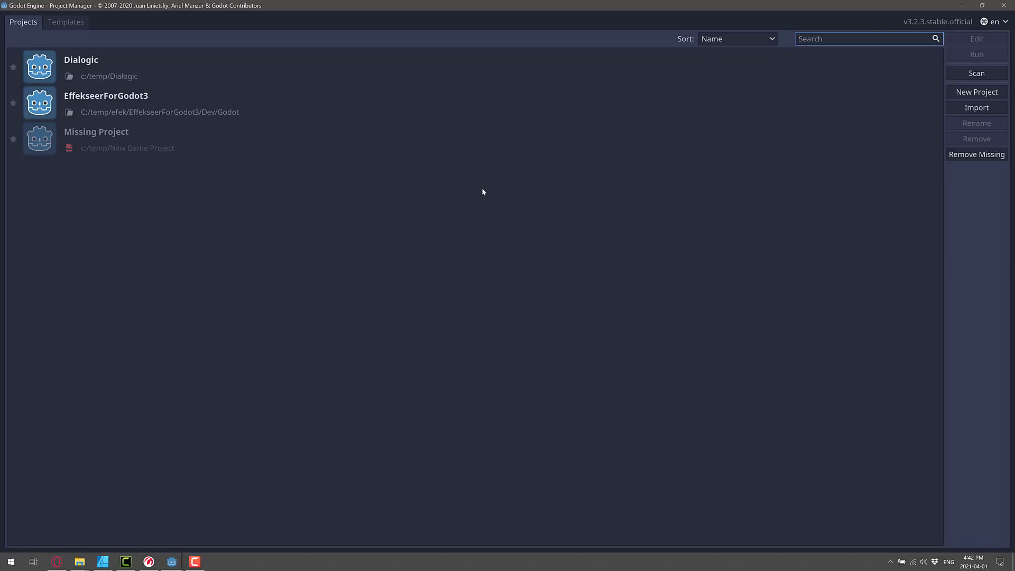
pyautogui.click(981, 92)
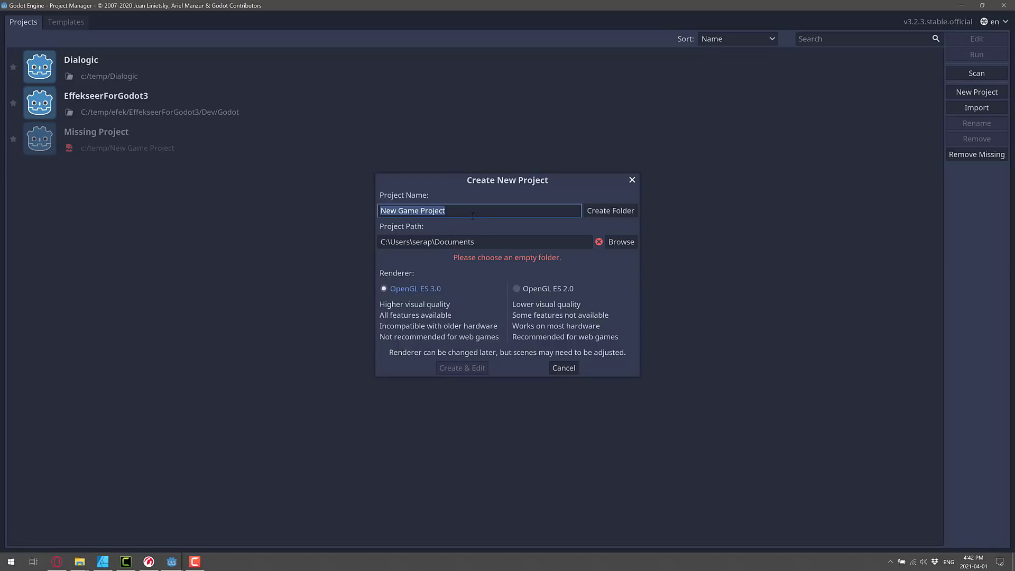
pyautogui.click(489, 240)
pyautogui.hotkey('ctrl', 'a')
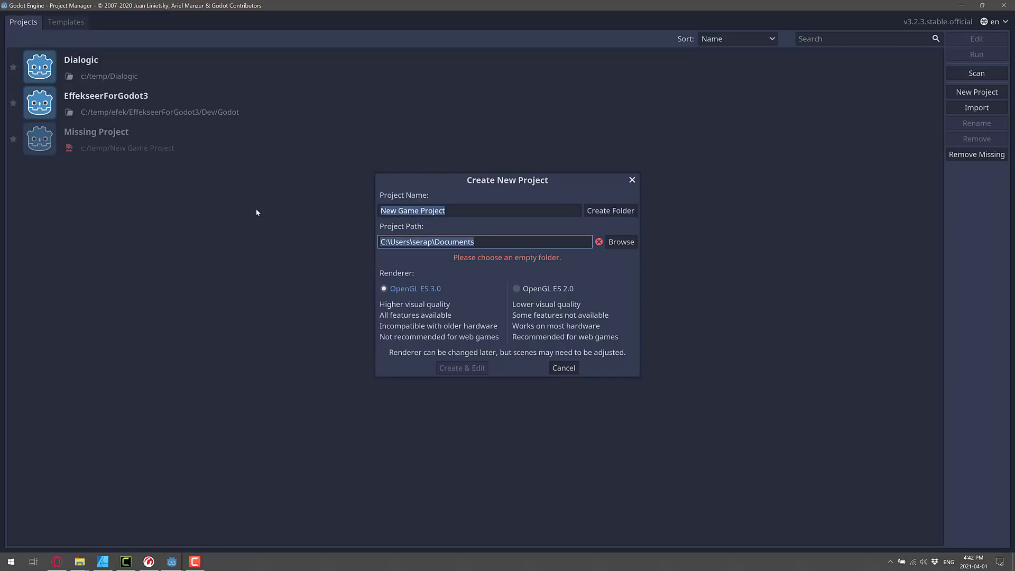
pyautogui.write('c:\t')
pyautogui.write('emp')
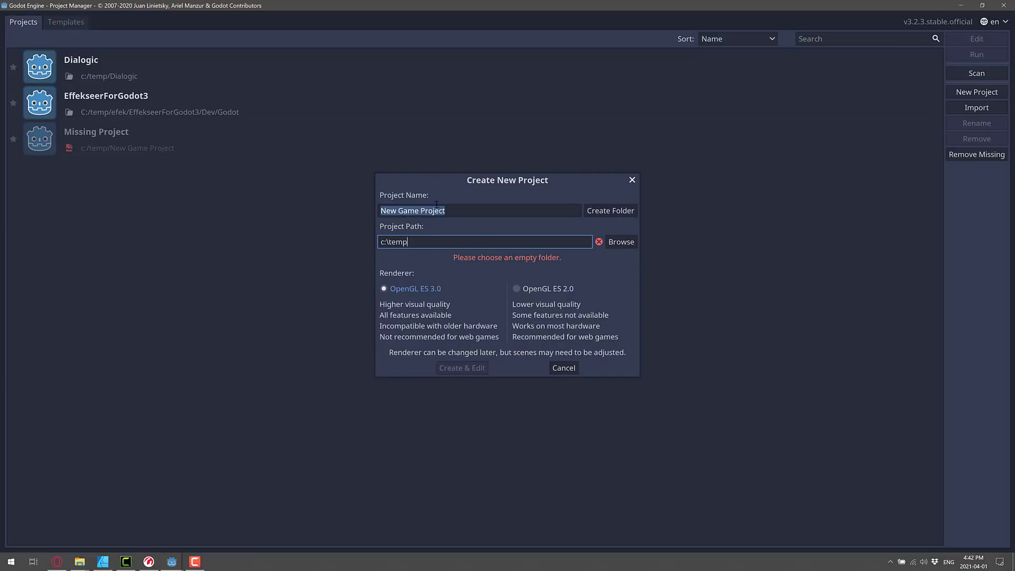
pyautogui.click(457, 211)
pyautogui.write('Dia')
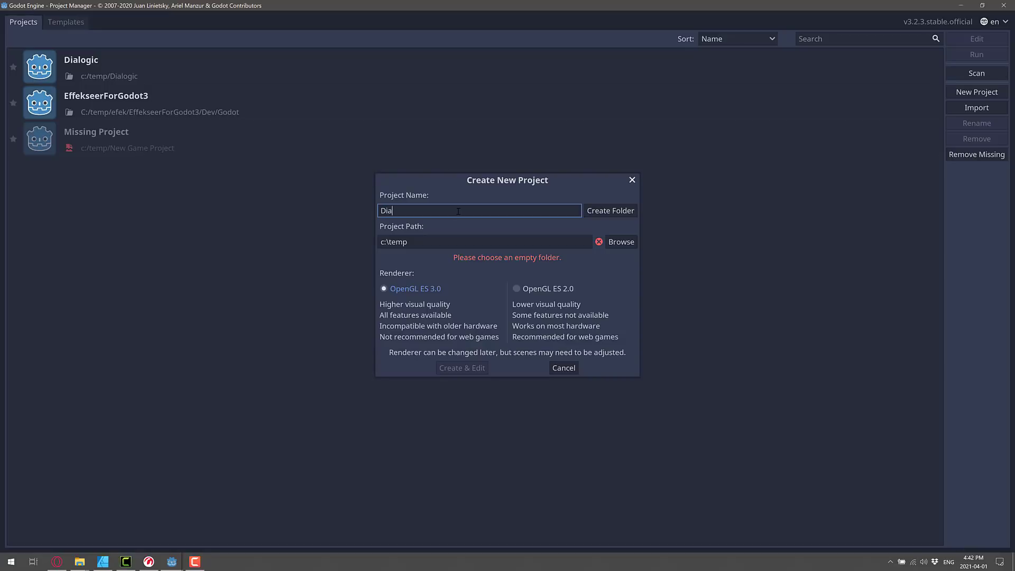
pyautogui.write('logicYouTubeDemo')
pyautogui.click(631, 211)
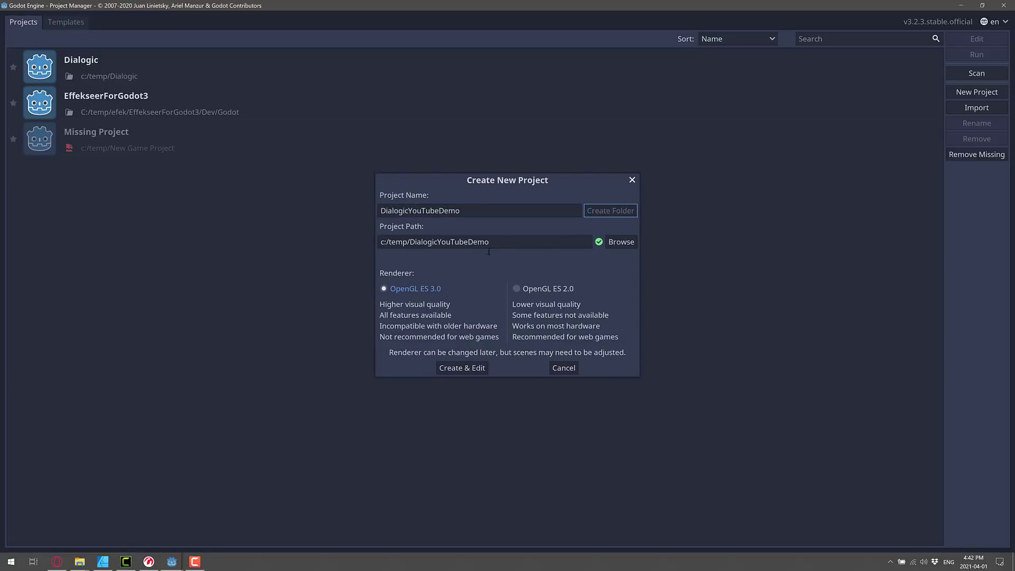
pyautogui.click(463, 369)
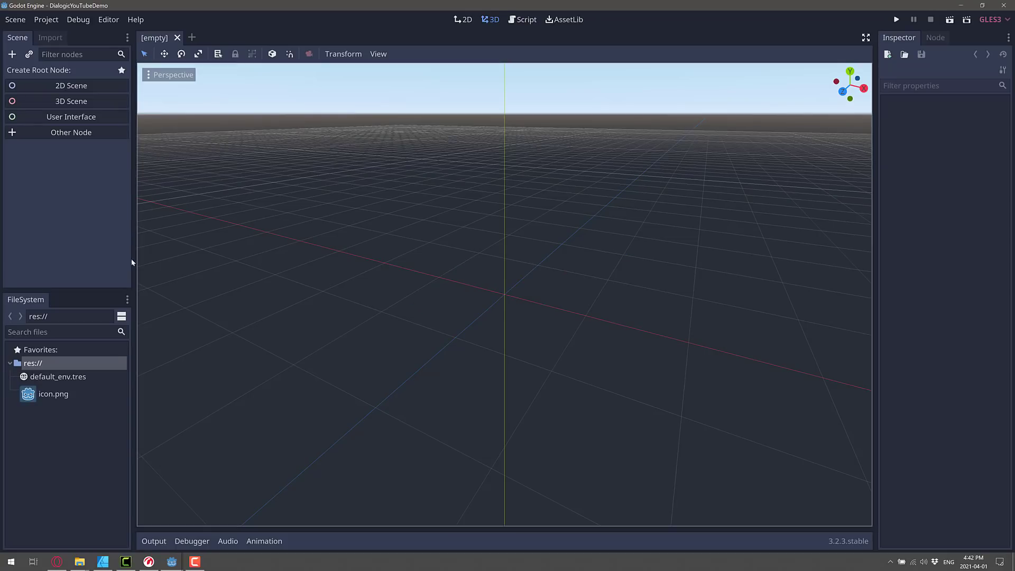
# Step: Open the project's res:// folder in the system file manager
pyautogui.rightClick(49, 464)
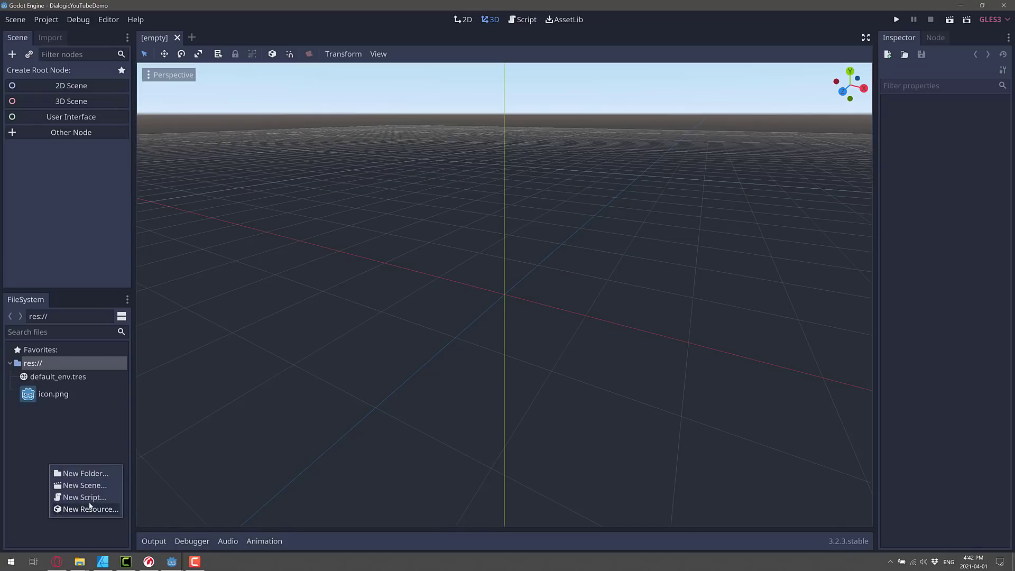
pyautogui.click(37, 363)
pyautogui.rightClick(39, 364)
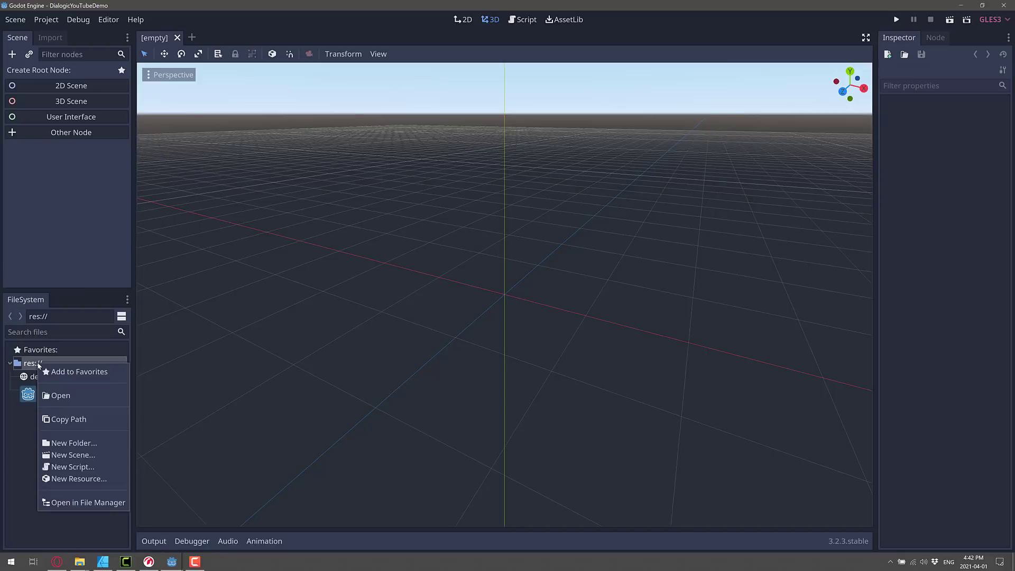
pyautogui.click(88, 503)
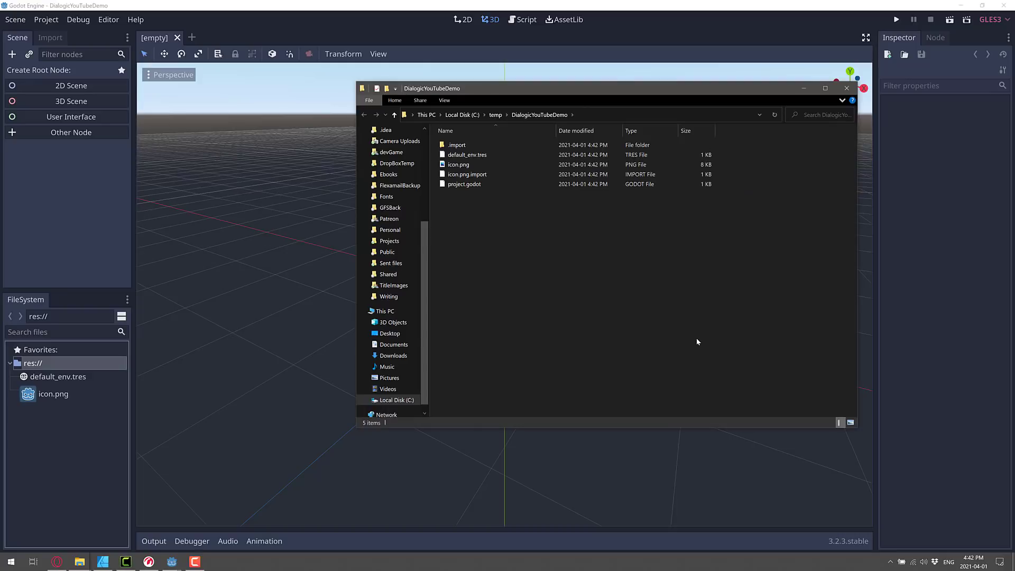
# Step: Switch to the Downloads folder and copy the addons folder from dialogic-1.0.1 inside dialogic-1.0.1.zip
pyautogui.hotkey('alt', 'Tab')
pyautogui.hotkey('alt', 'Tab')
pyautogui.hotkey('alt', 'Tab')
pyautogui.hotkey('alt', 'Tab')
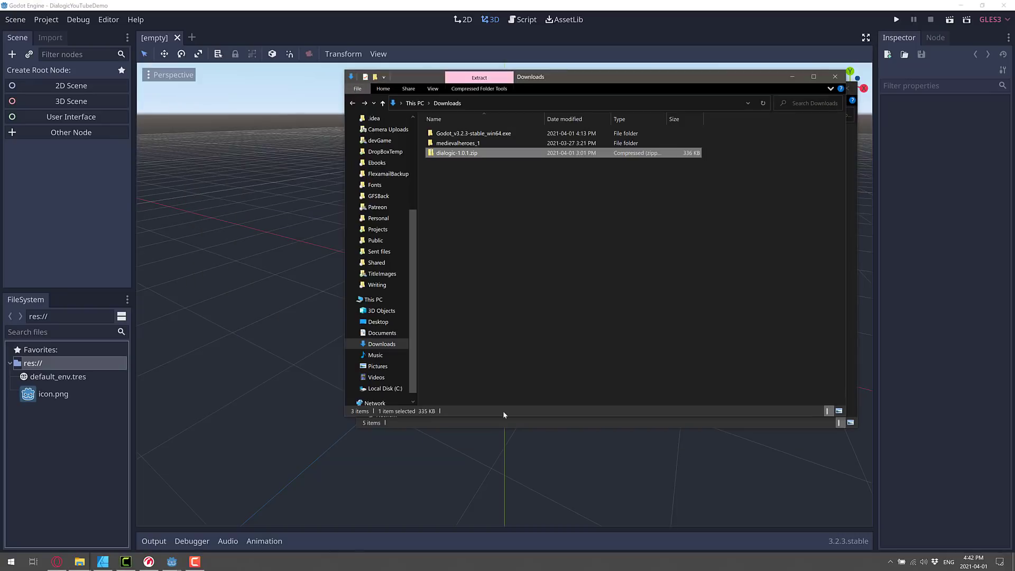
pyautogui.doubleClick(455, 154)
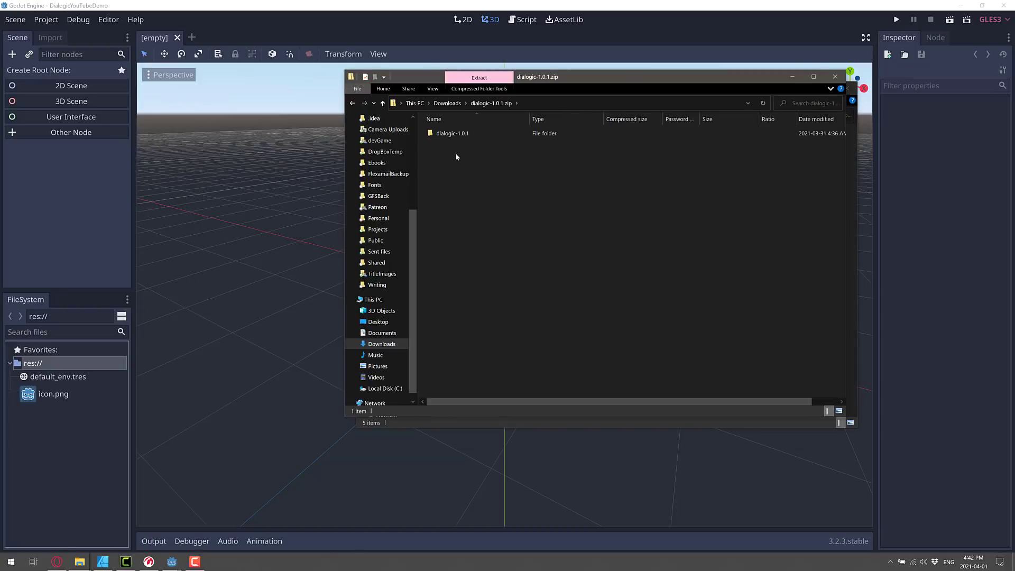
pyautogui.doubleClick(452, 134)
pyautogui.rightClick(451, 145)
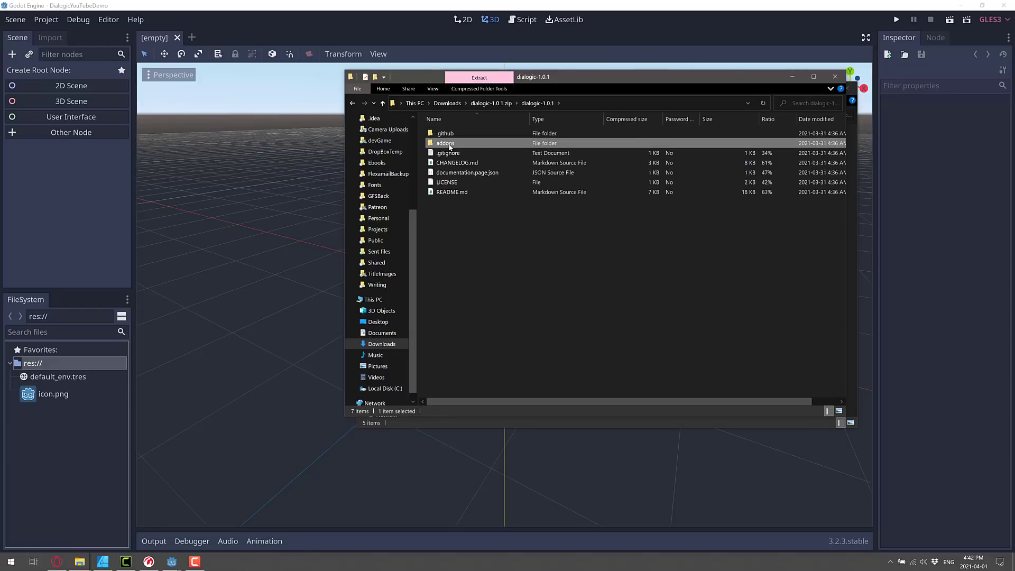
pyautogui.click(475, 188)
# Step: Paste the addons folder into the DialogicYouTubeDemo project folder, check its contents, and return to the Godot editor
pyautogui.click(536, 421)
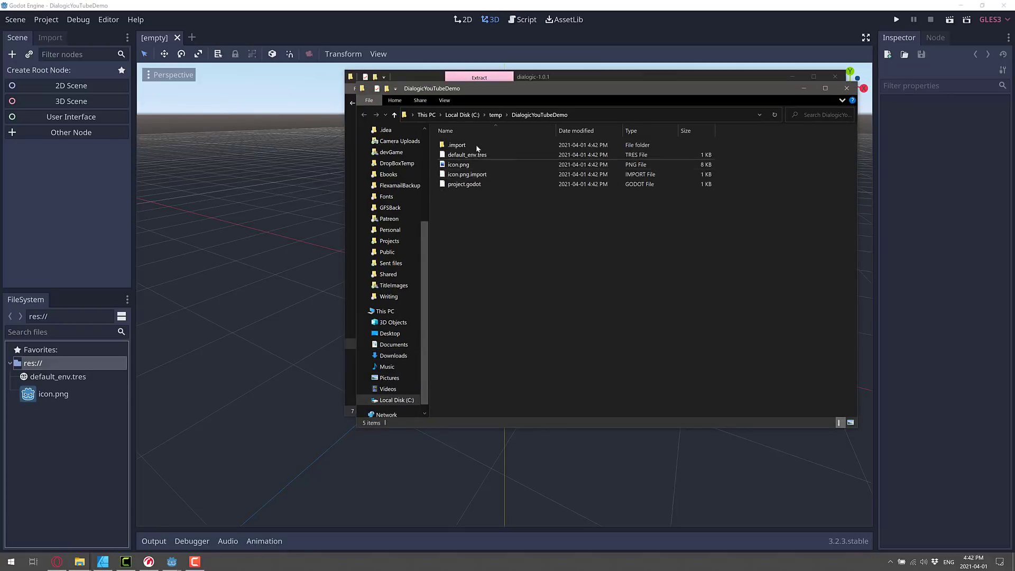
pyautogui.rightClick(491, 230)
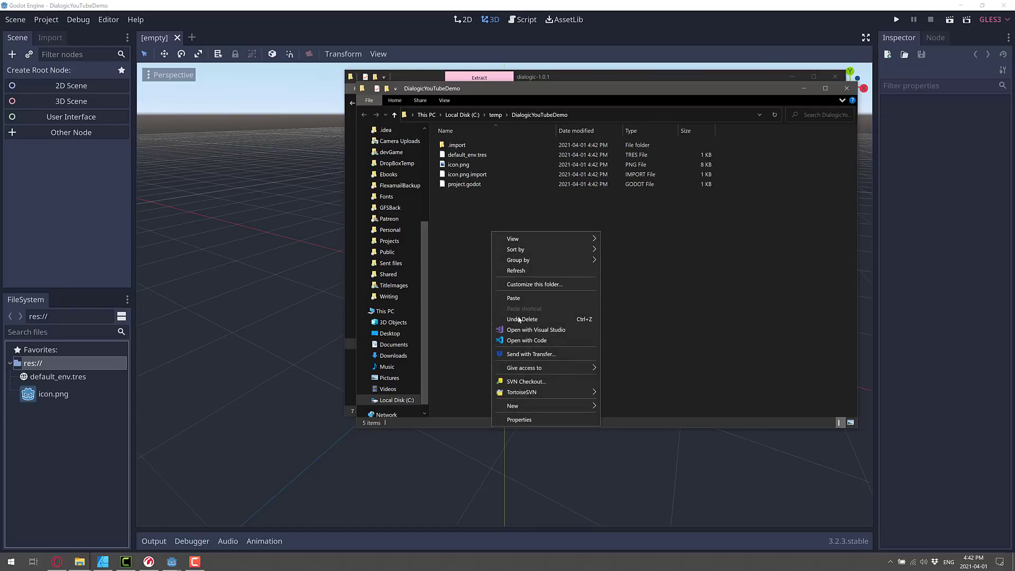
pyautogui.moveTo(520, 407)
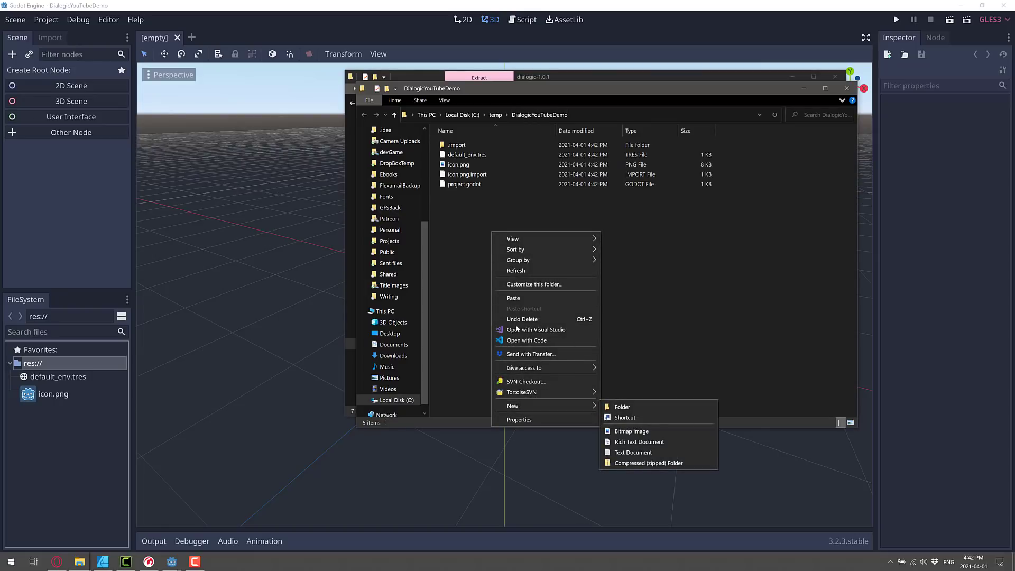
pyautogui.click(515, 298)
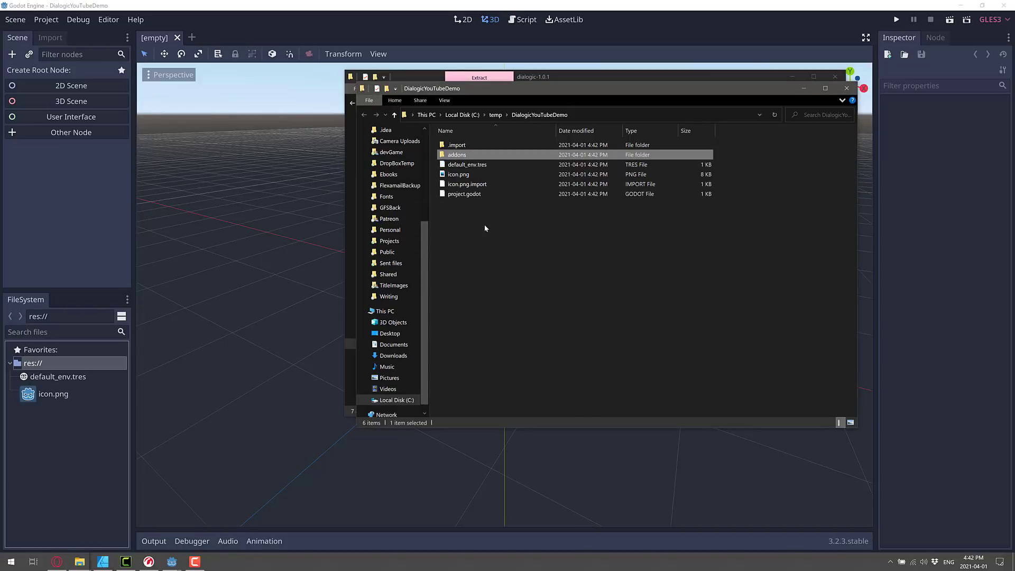
pyautogui.doubleClick(455, 154)
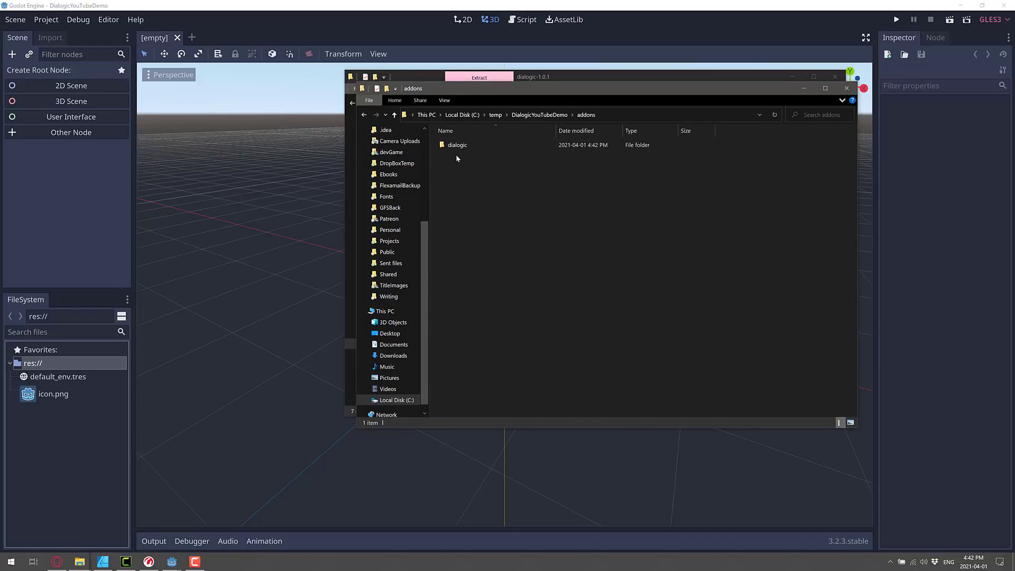
pyautogui.click(679, 10)
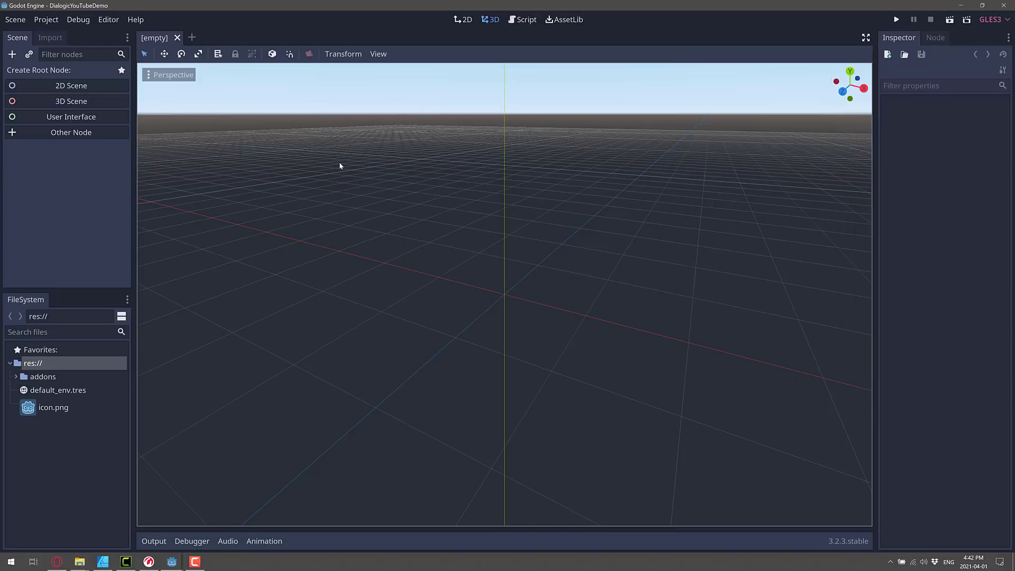
# Step: Search the asset library for "dialogic" and view the details of the Dialogic asset without downloading it
pyautogui.click(568, 20)
pyautogui.click(296, 55)
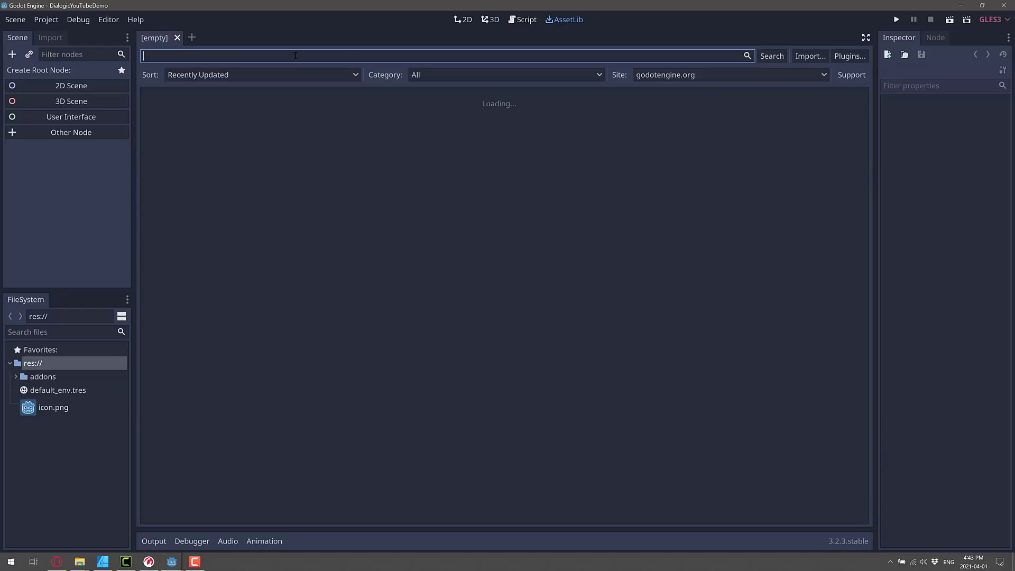
pyautogui.write('dialogi')
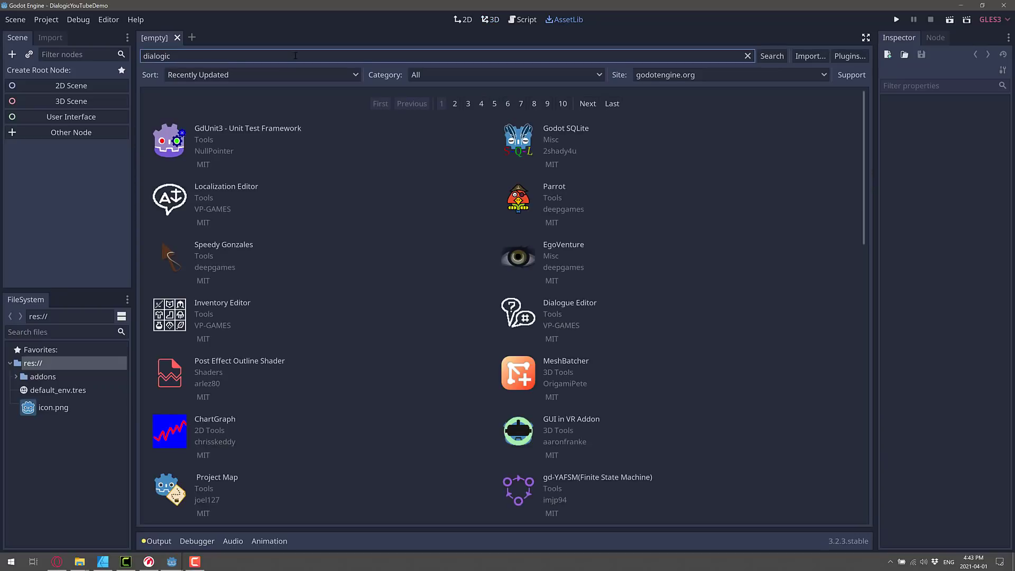
pyautogui.write('c')
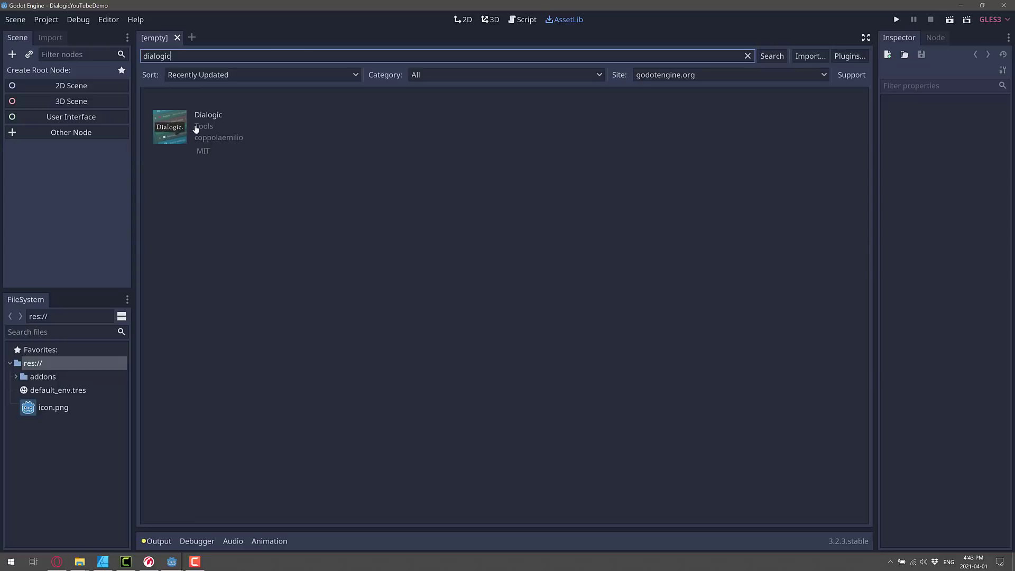
pyautogui.click(163, 140)
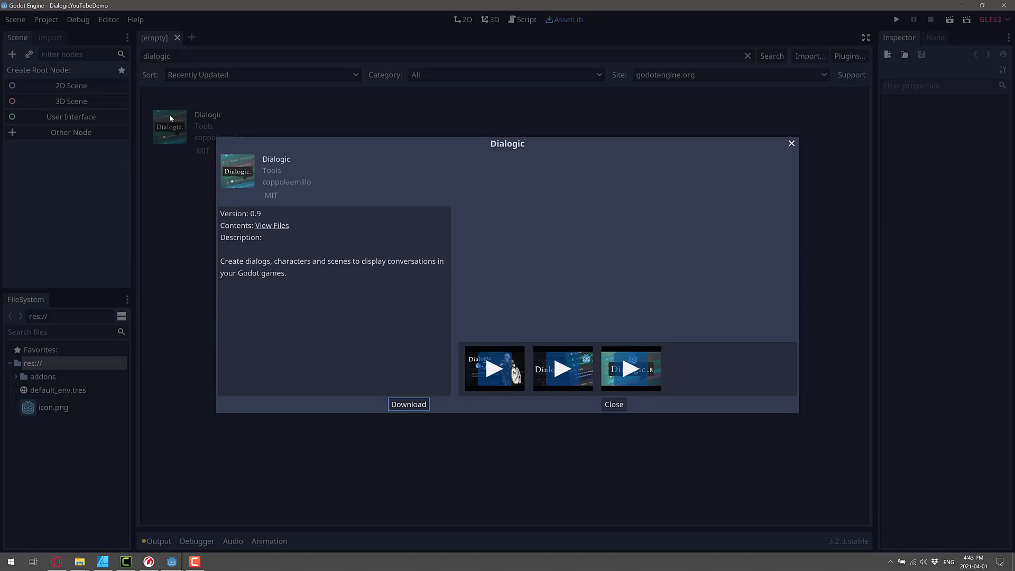
pyautogui.click(791, 143)
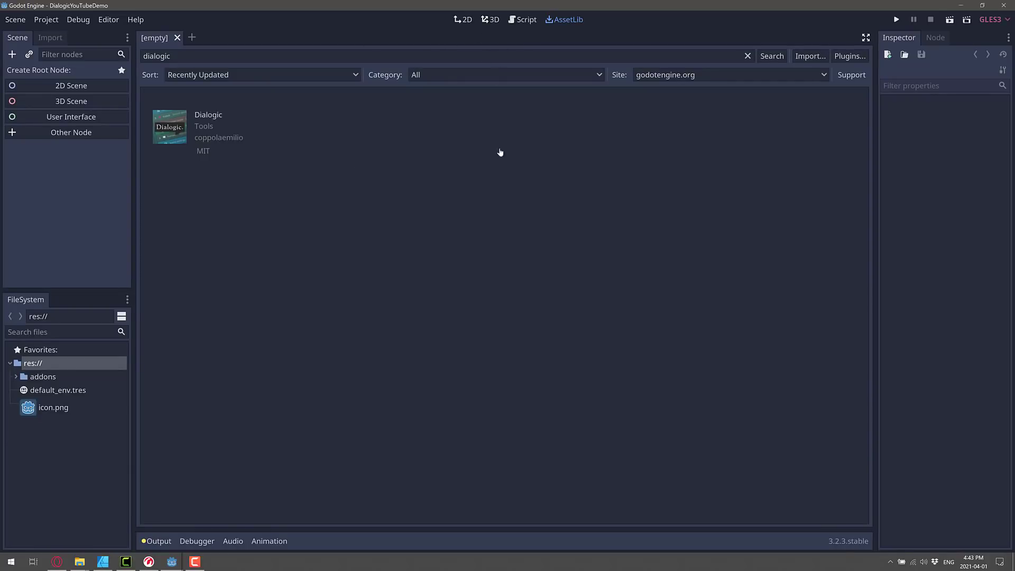
# Step: Enable the Dialogic plugin in the project settings
pyautogui.click(49, 21)
pyautogui.click(60, 35)
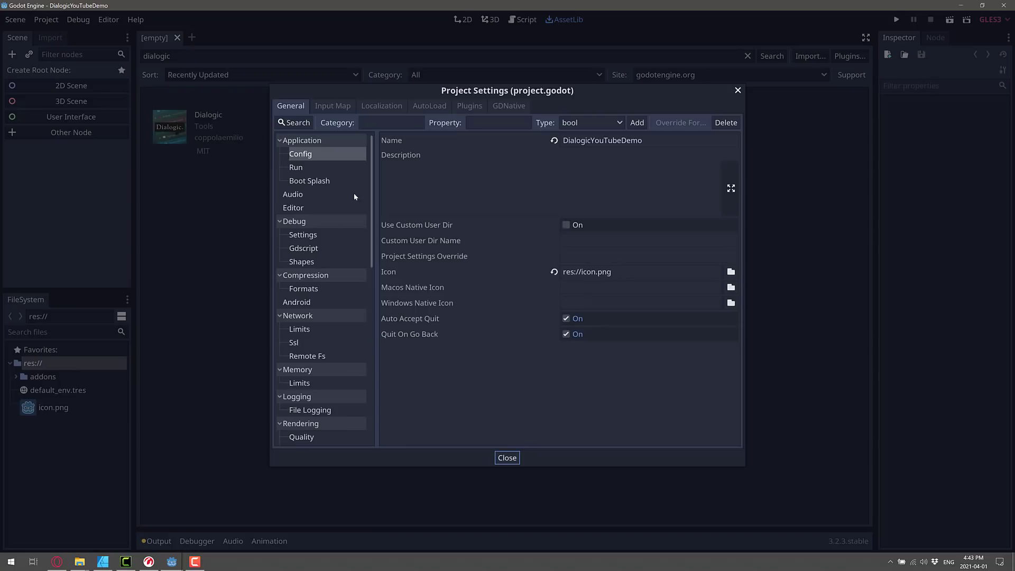
pyautogui.click(465, 105)
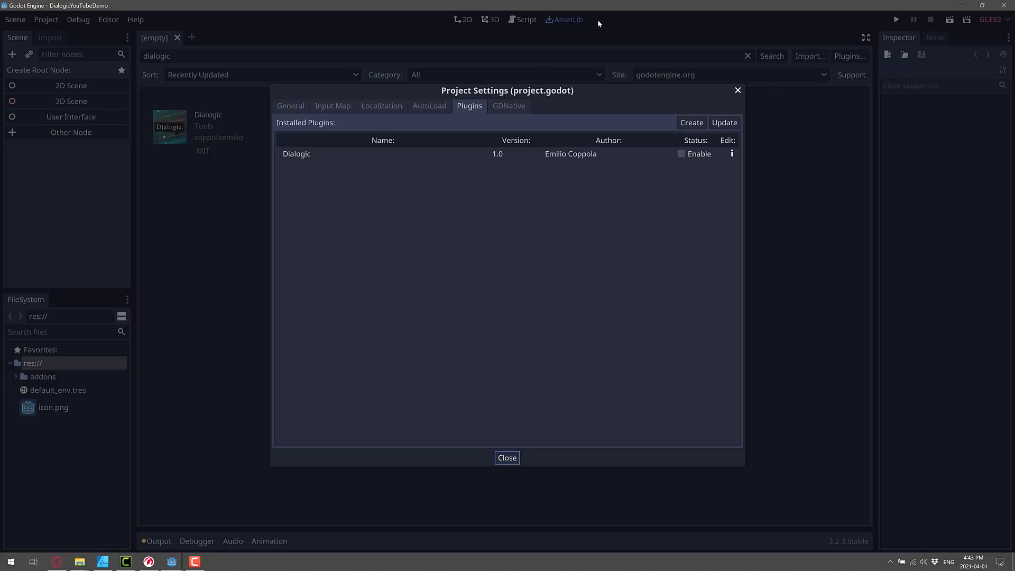
pyautogui.click(681, 154)
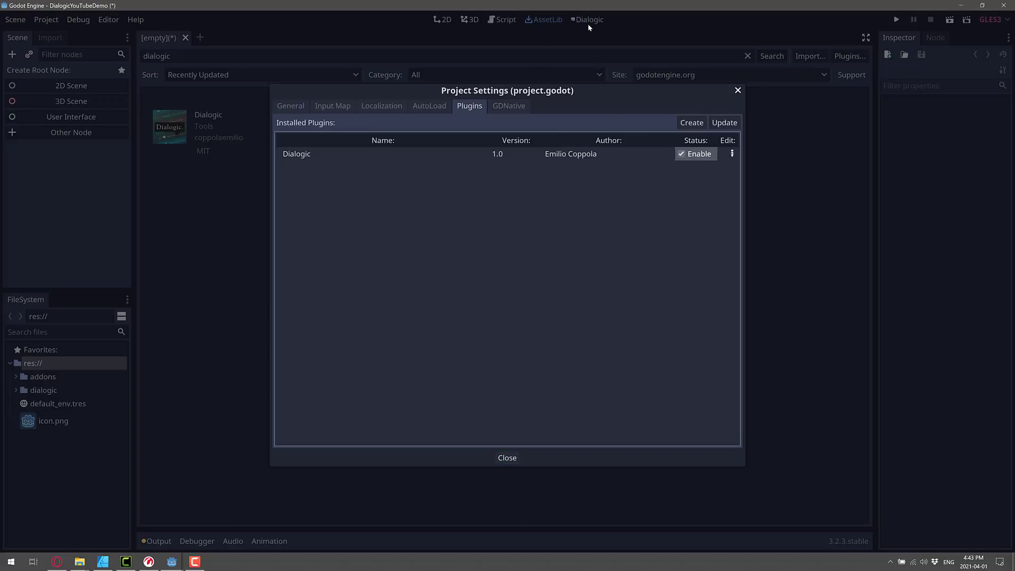
pyautogui.click(507, 457)
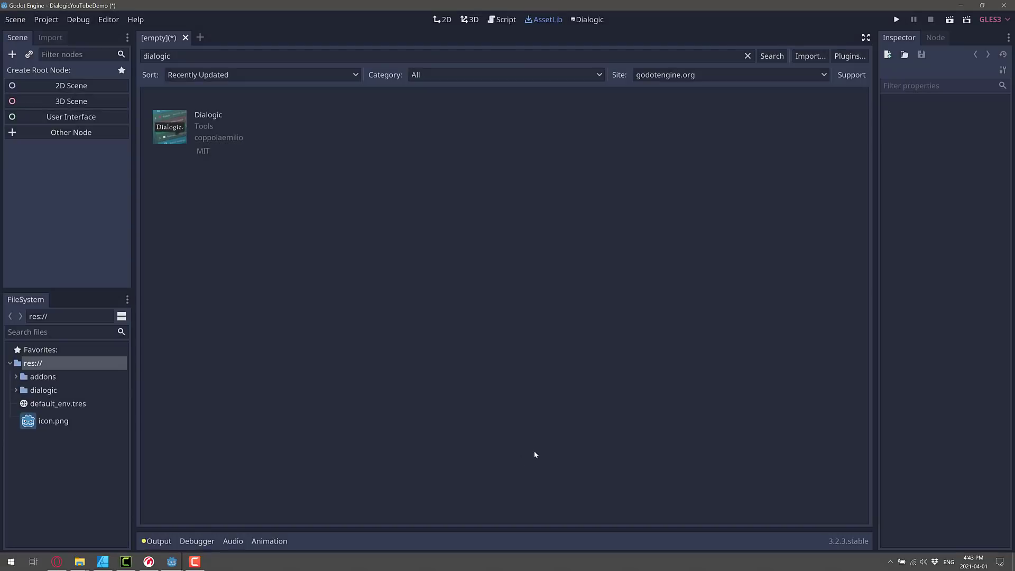
# Step: Create a 2D scene root node and save the scene as SuperScene in res://
pyautogui.click(74, 85)
pyautogui.click(15, 20)
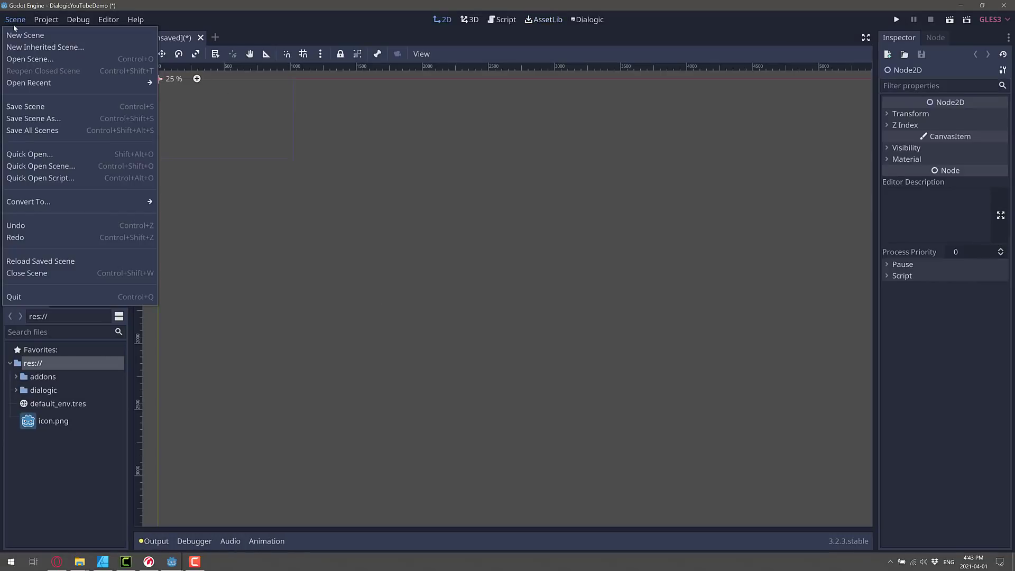
pyautogui.click(21, 119)
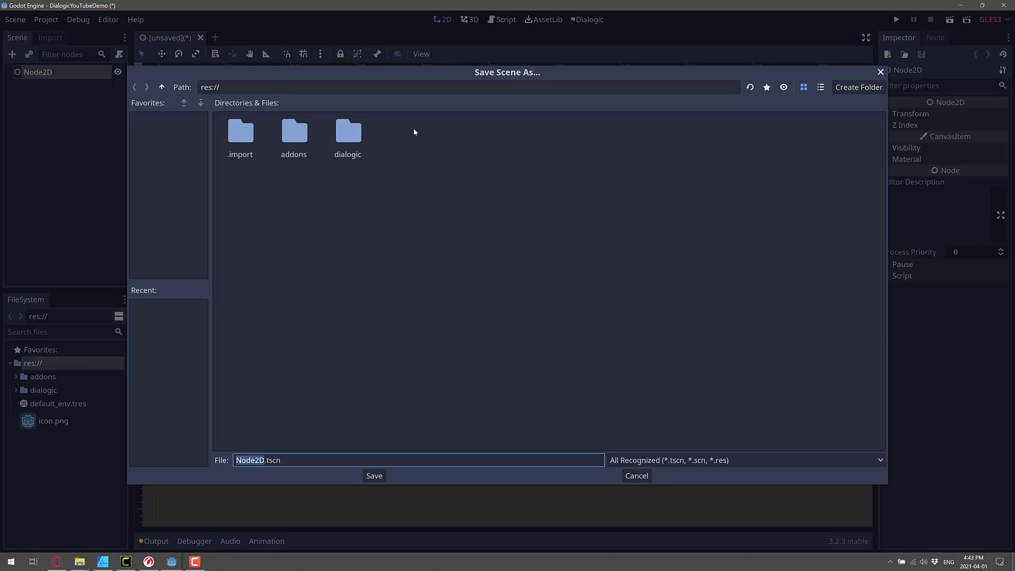
pyautogui.write('SuperScene')
pyautogui.press('Return')
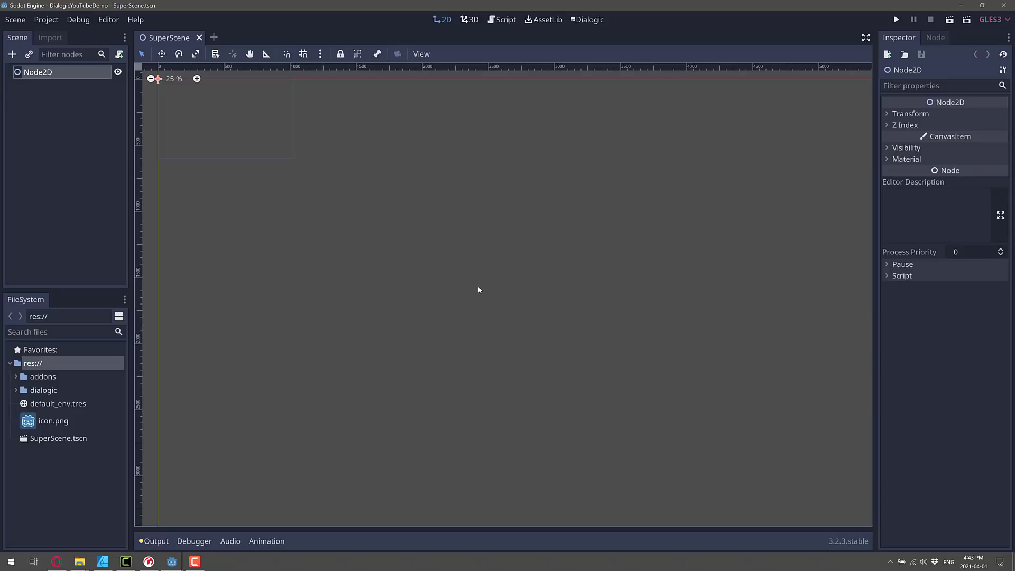
# Step: View the Dialogic editor, then open EditorView.tscn from addons/dialogic/Editor and show it in the 2D workspace
pyautogui.scroll(6, 374, 181)
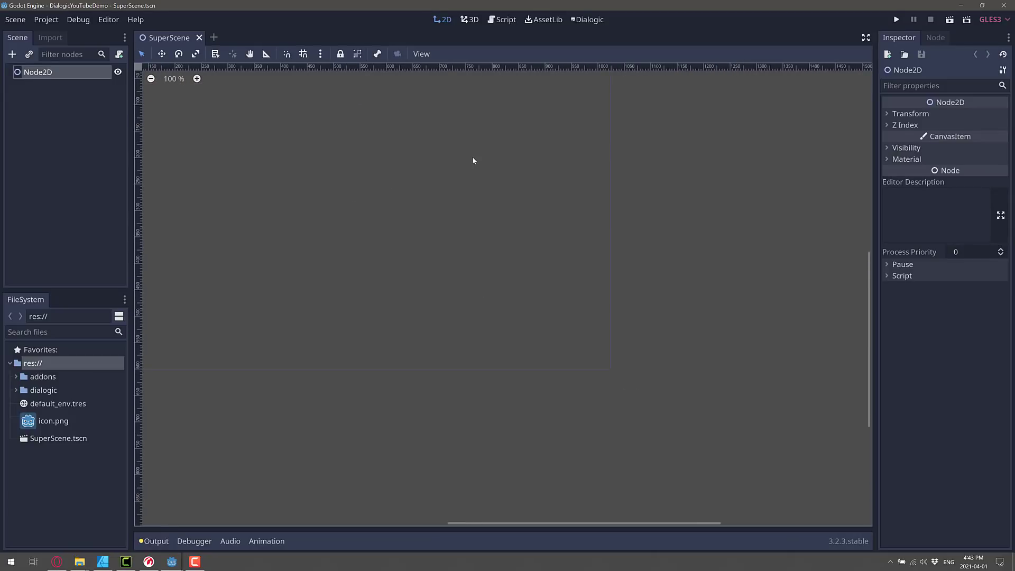
pyautogui.click(585, 20)
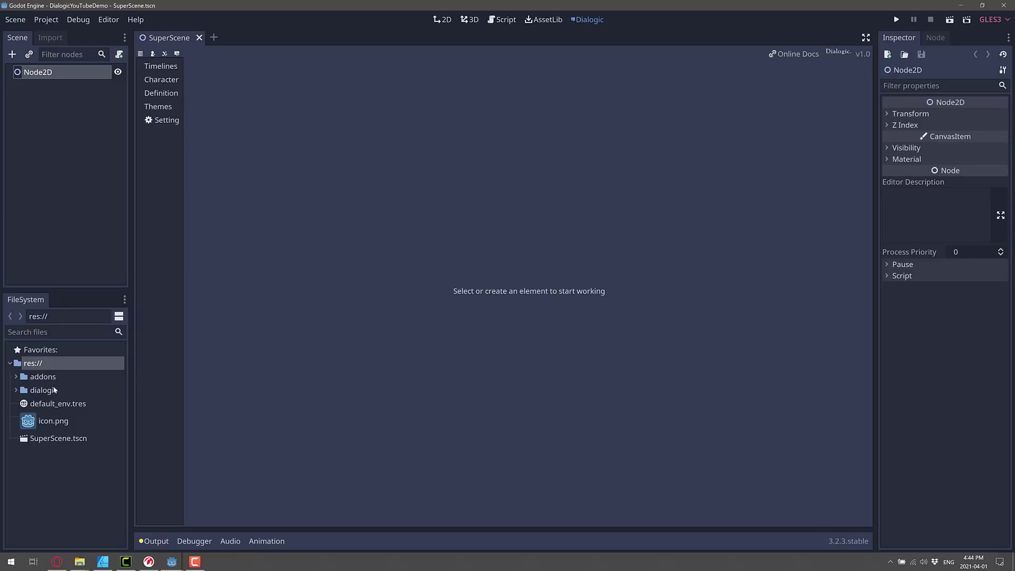
pyautogui.click(17, 391)
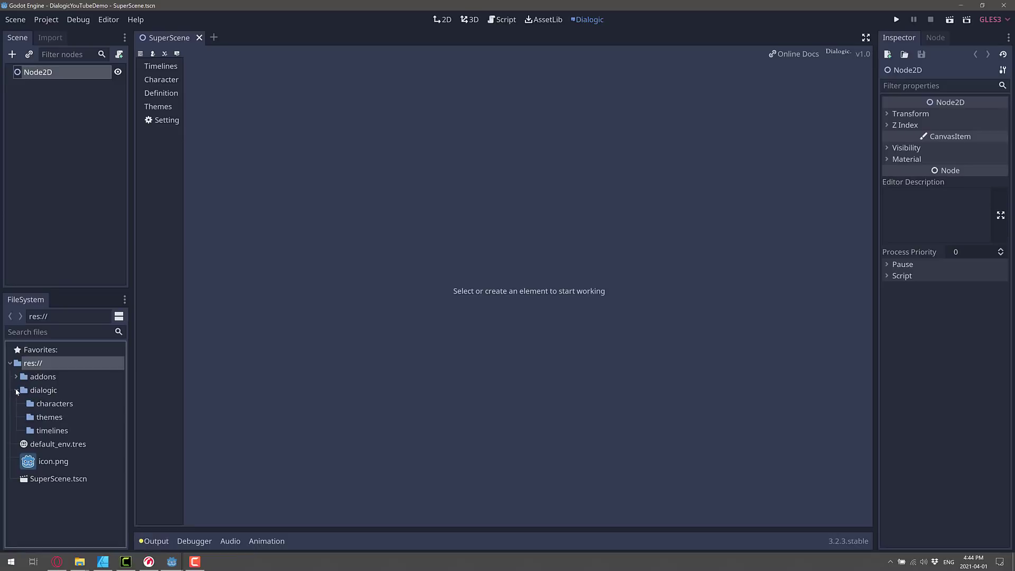
pyautogui.click(16, 377)
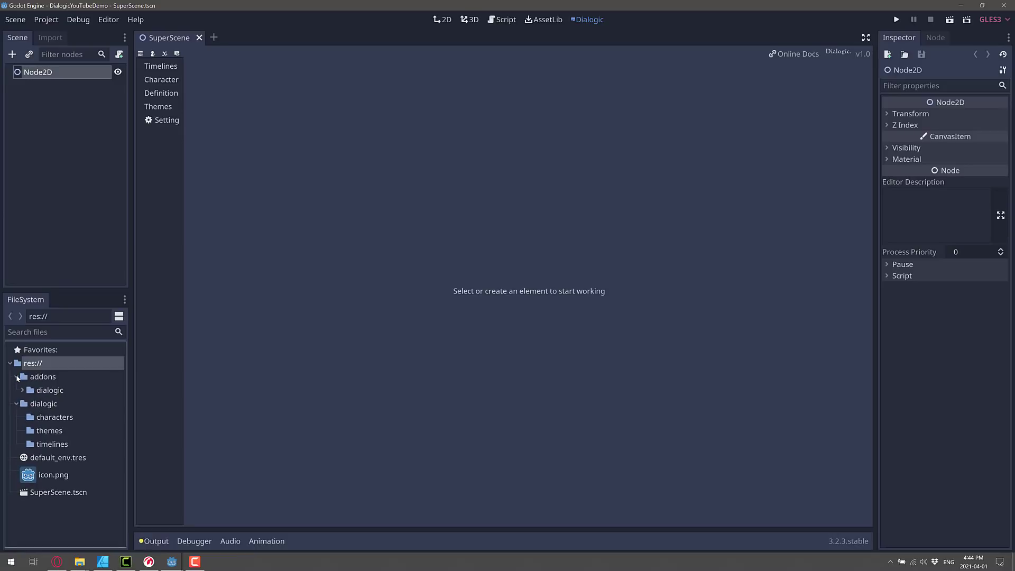
pyautogui.click(22, 390)
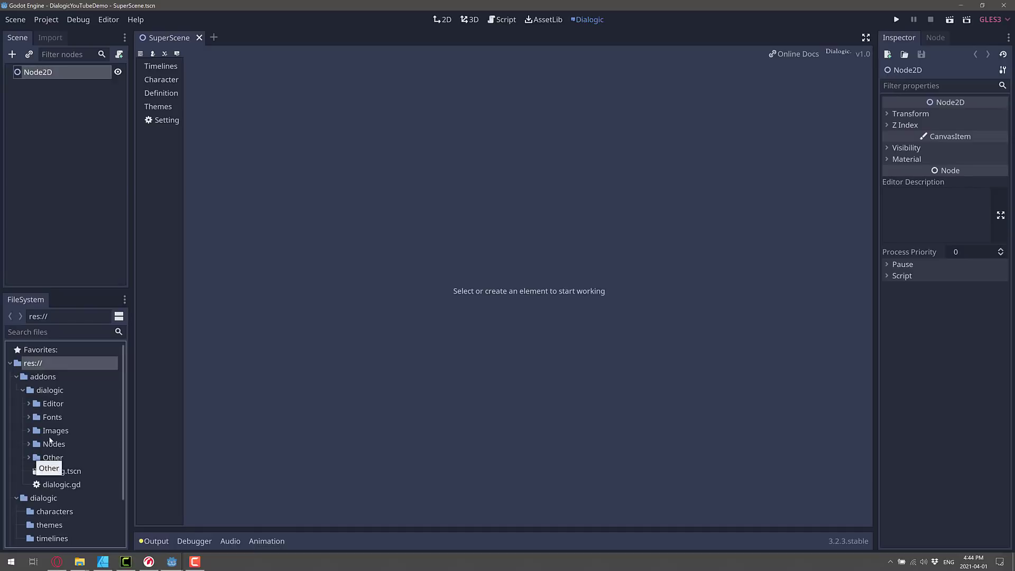
pyautogui.click(28, 404)
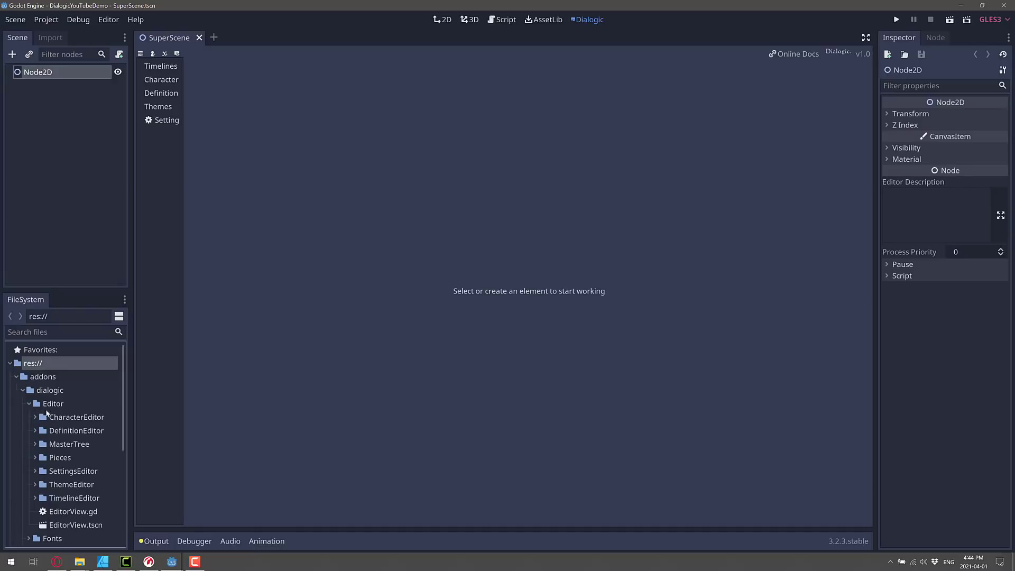
pyautogui.doubleClick(74, 525)
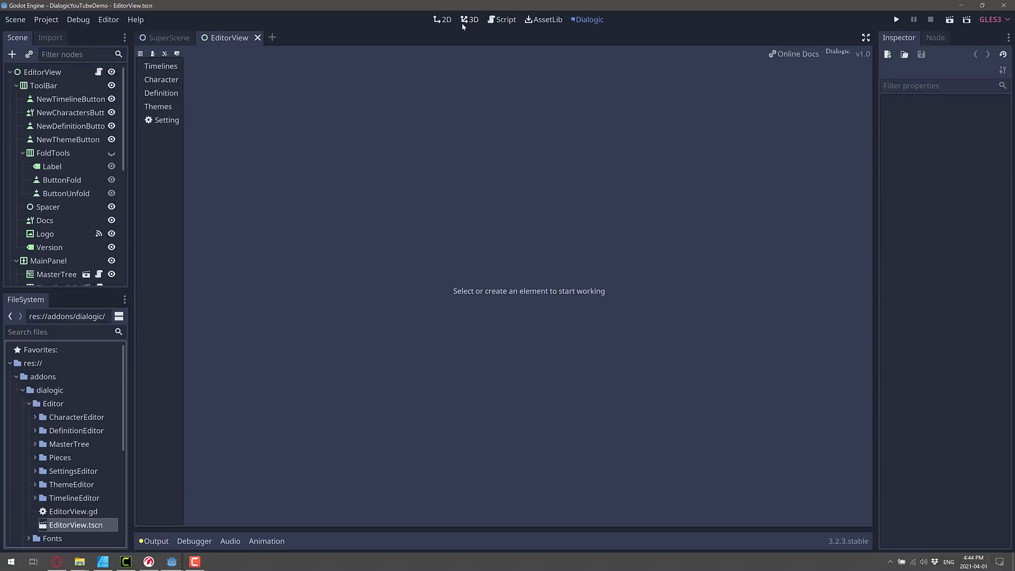
pyautogui.click(444, 20)
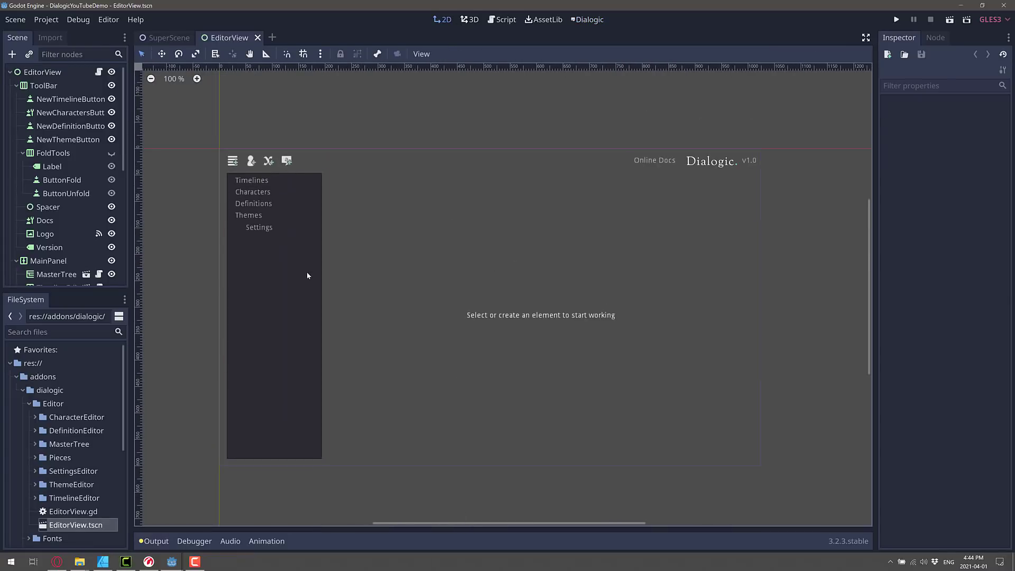
# Step: Set the minimum width of the MasterTree node to 360 and save the EditorView scene
pyautogui.click(307, 271)
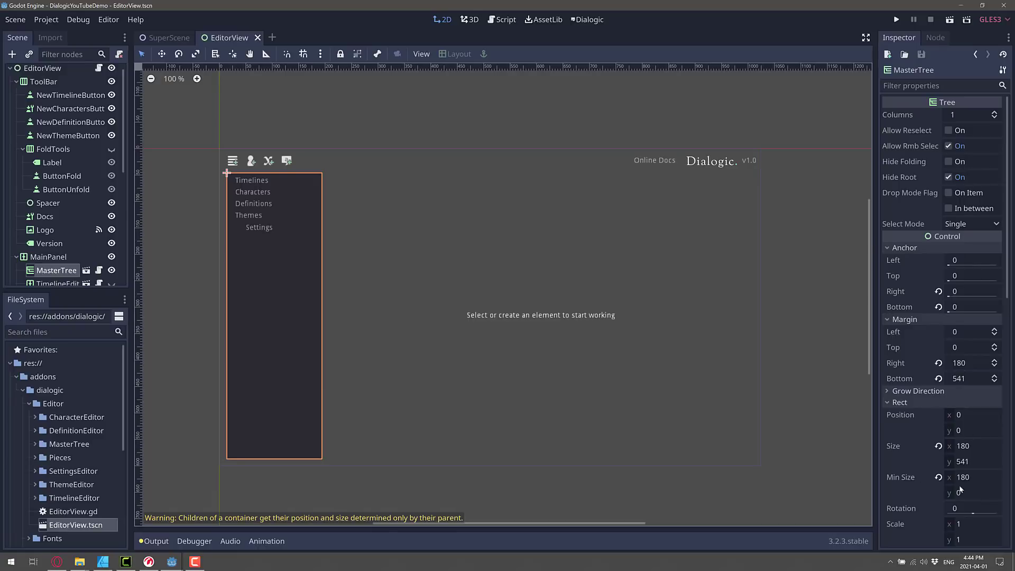
pyautogui.click(975, 481)
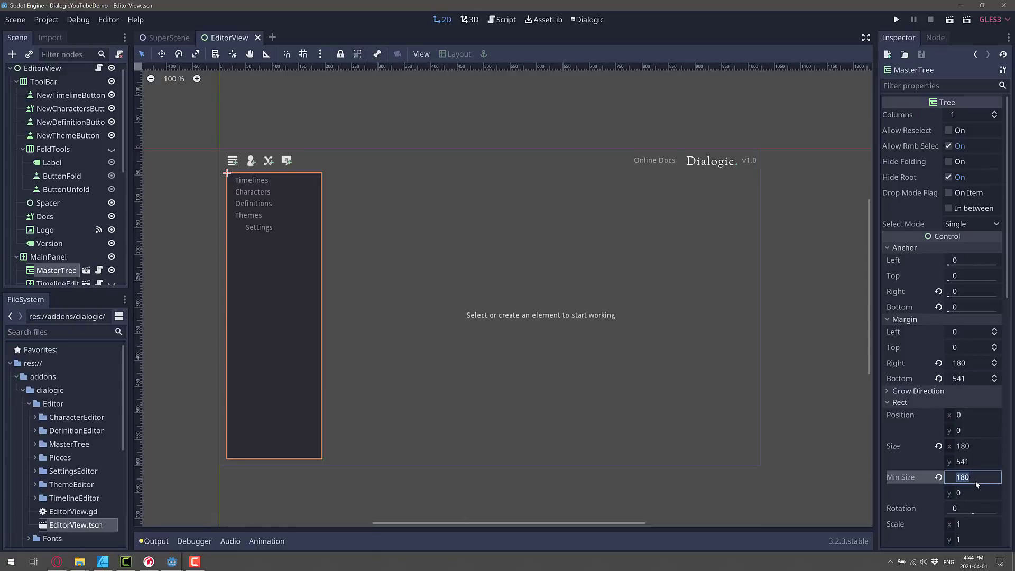
pyautogui.write('360')
pyautogui.press('Return')
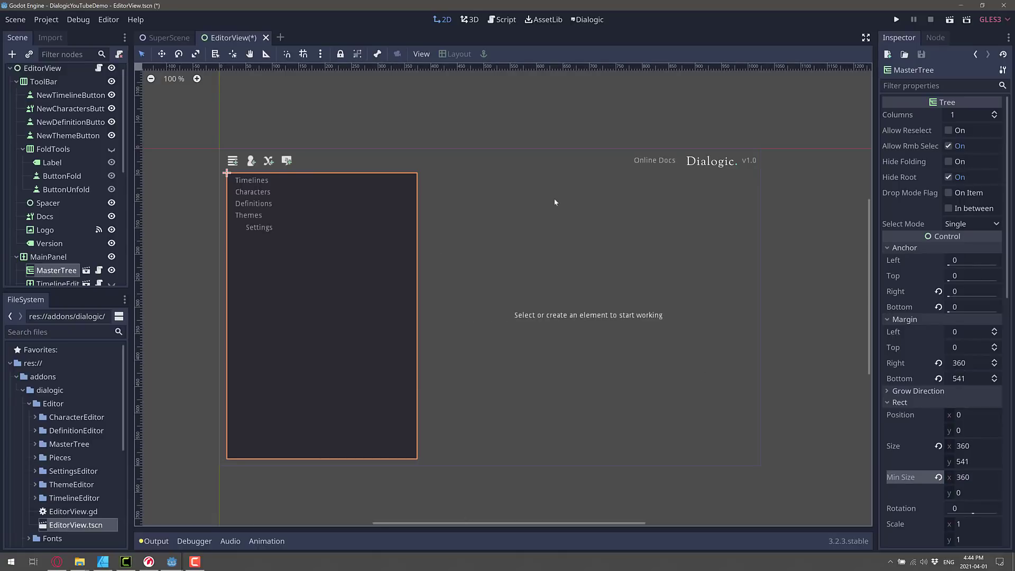
pyautogui.hotkey('ctrl', 's')
# Step: Open the TimelineEditor scene from the TimelineEditor folder, set its ScrollContainer's minimum width to 400, and save
pyautogui.scroll(-1, 76, 491)
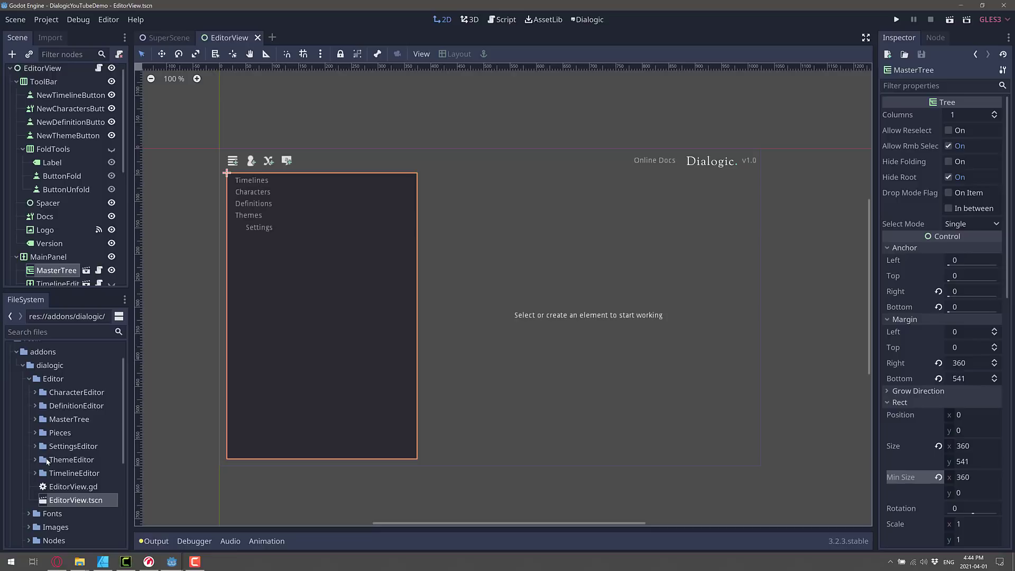
pyautogui.click(37, 474)
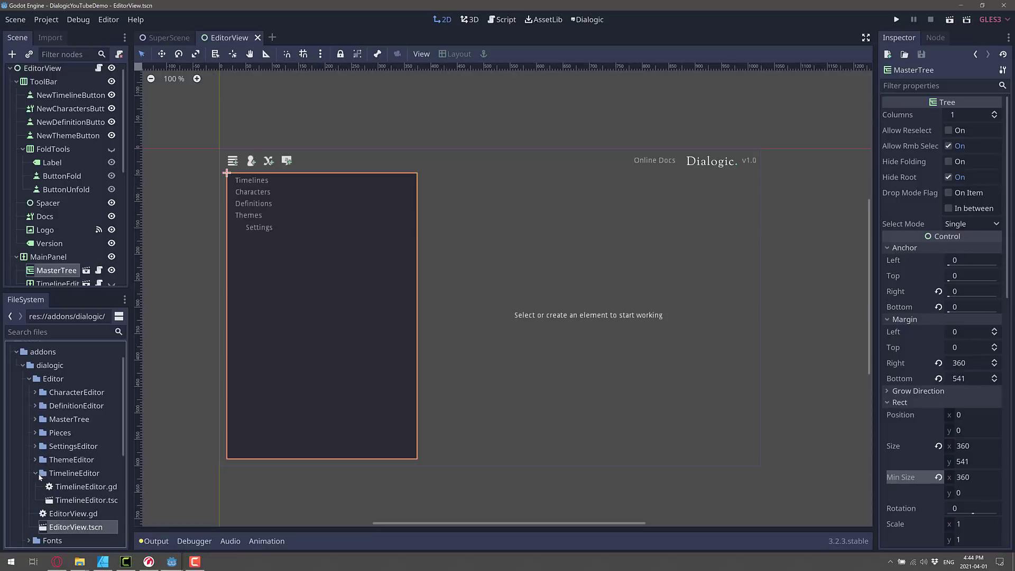
pyautogui.doubleClick(78, 501)
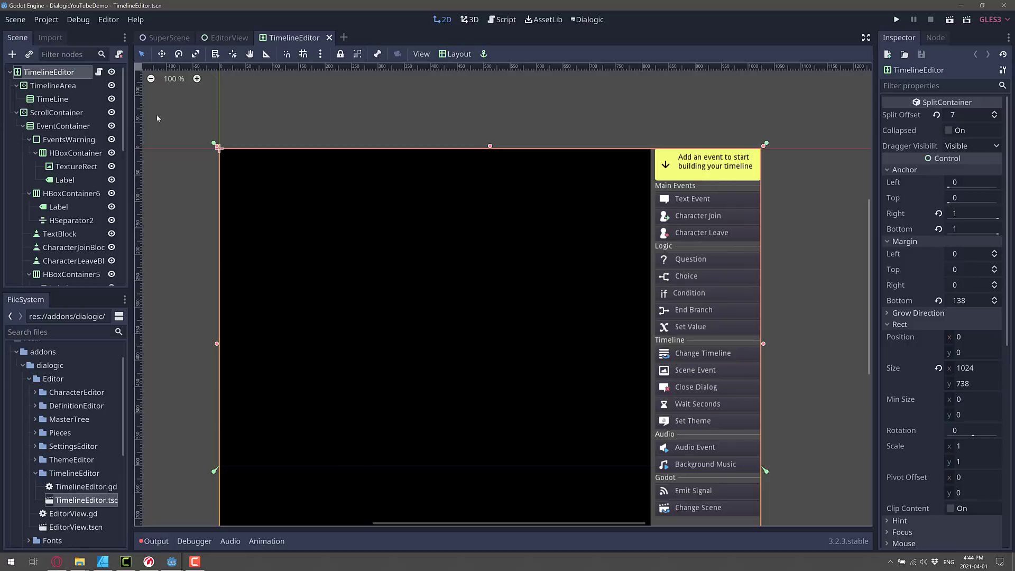
pyautogui.click(723, 170)
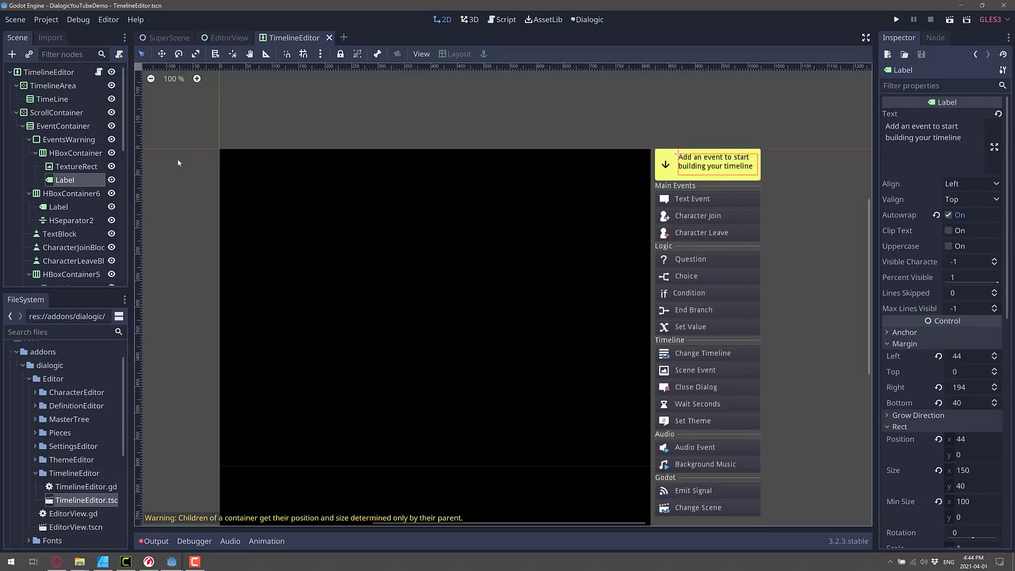
pyautogui.click(45, 112)
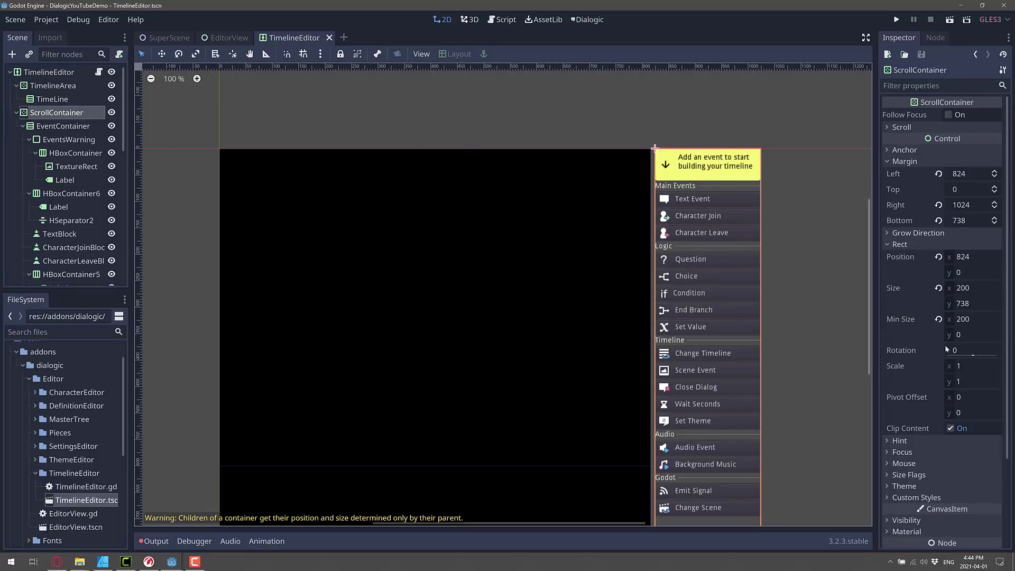
pyautogui.click(978, 319)
pyautogui.write('400')
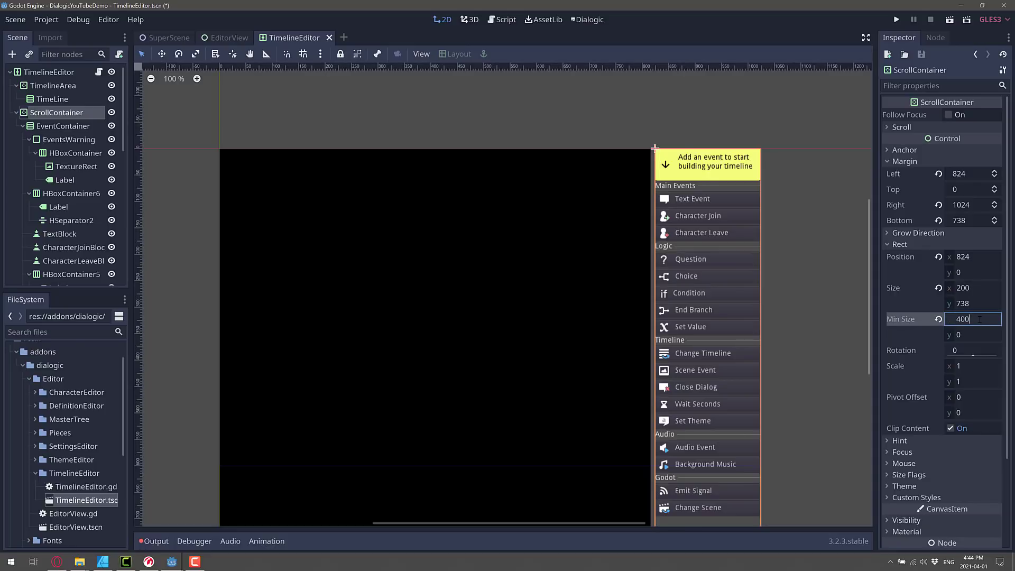
pyautogui.press('Return')
pyautogui.hotkey('ctrl', 's')
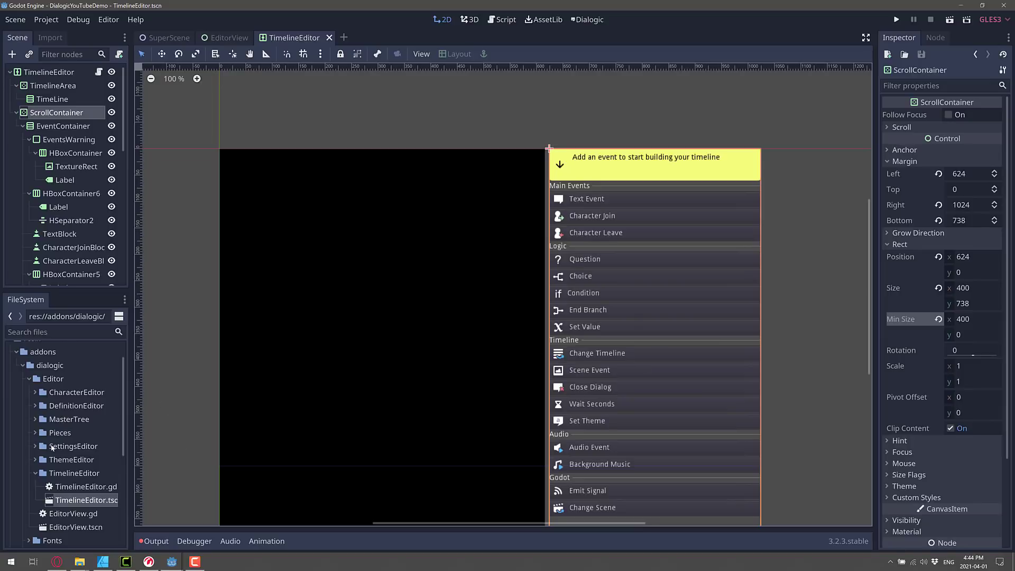
# Step: Leave for the Project Manager and reopen the DialogicYouTubeDemo project
pyautogui.scroll(-3, 51, 447)
pyautogui.scroll(4, 59, 476)
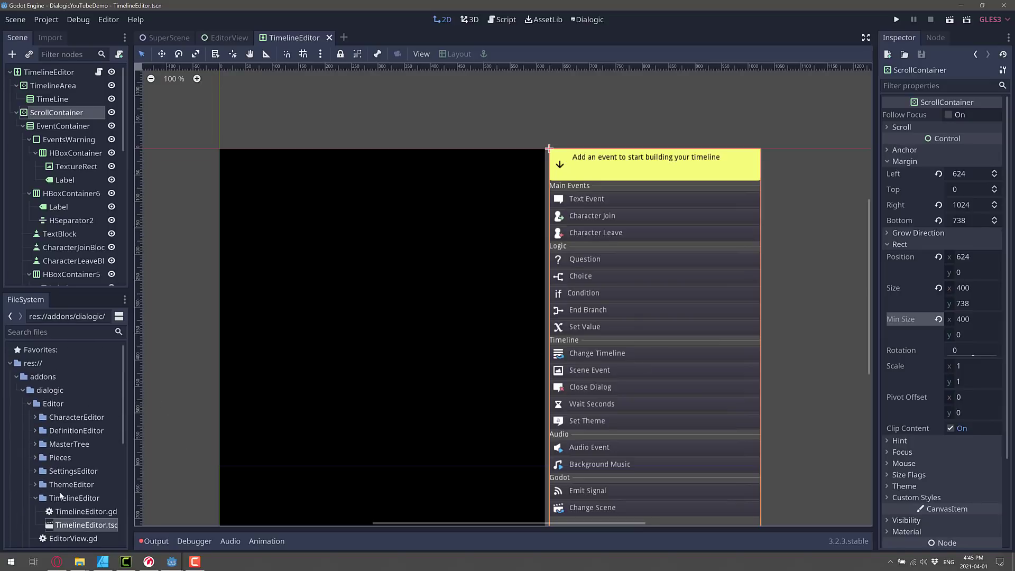
pyautogui.click(46, 19)
pyautogui.click(47, 142)
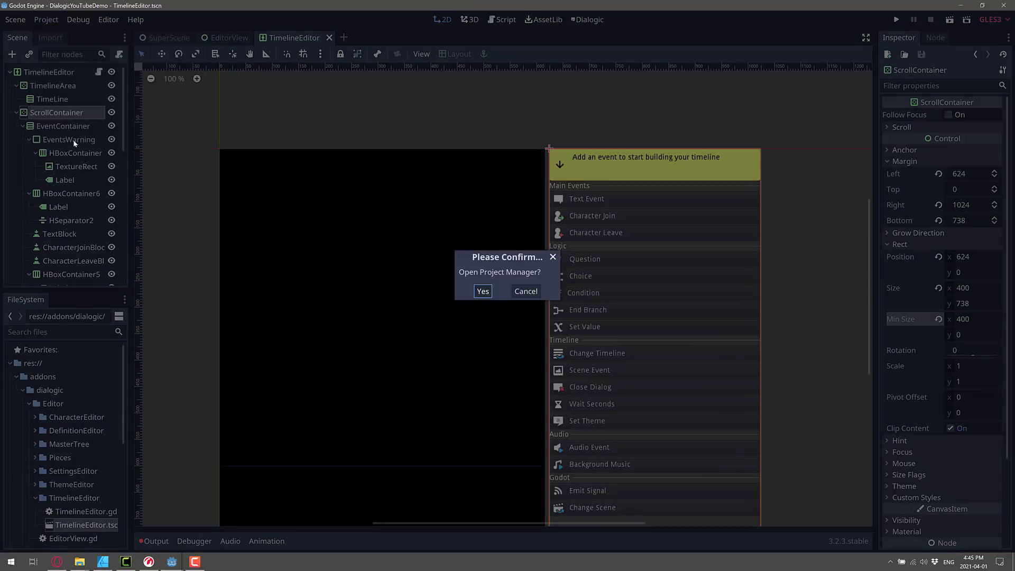
pyautogui.click(481, 290)
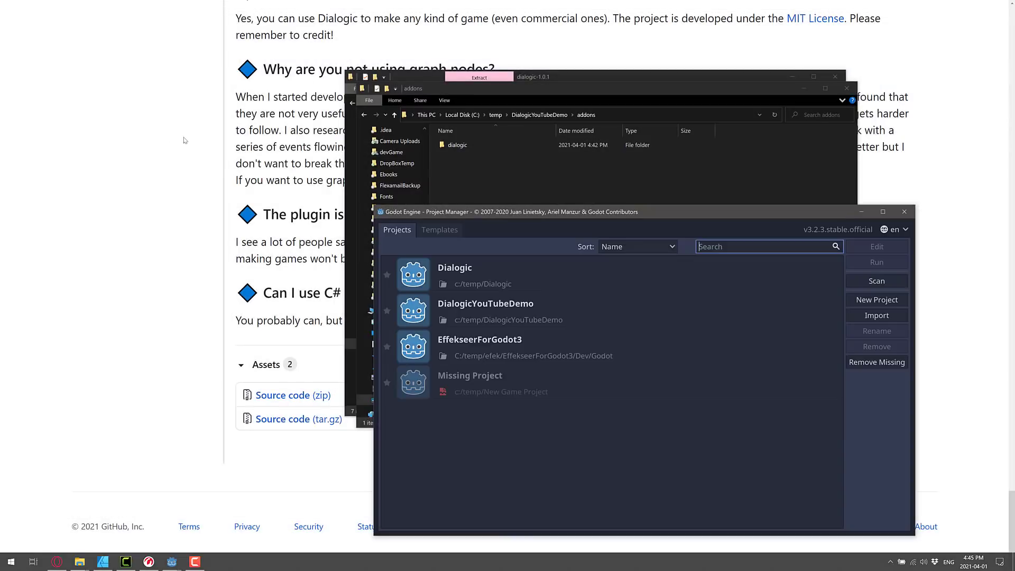
pyautogui.doubleClick(521, 307)
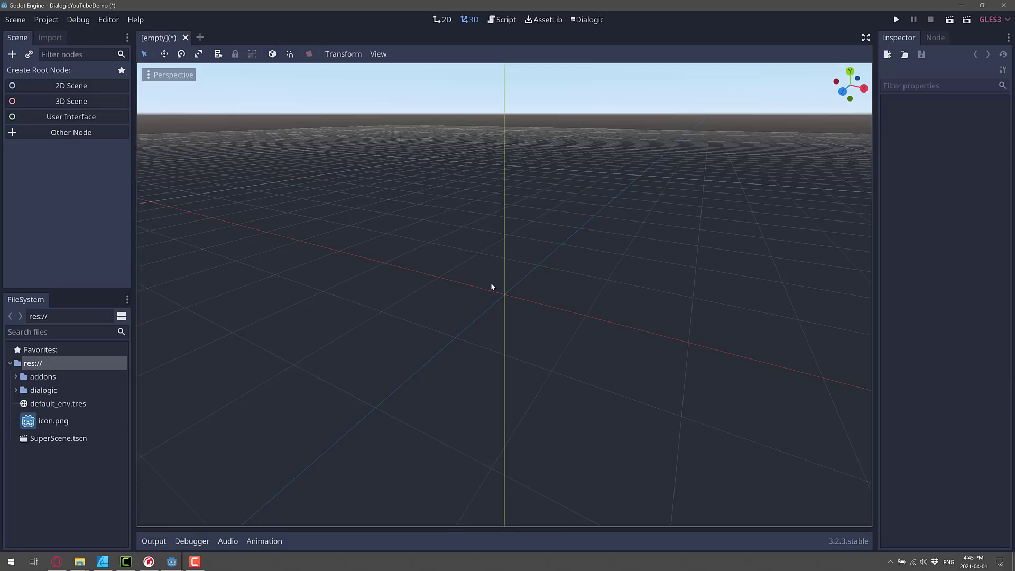
# Step: Open SuperScene.tscn and show the Dialogic editor in distraction-free mode
pyautogui.doubleClick(55, 438)
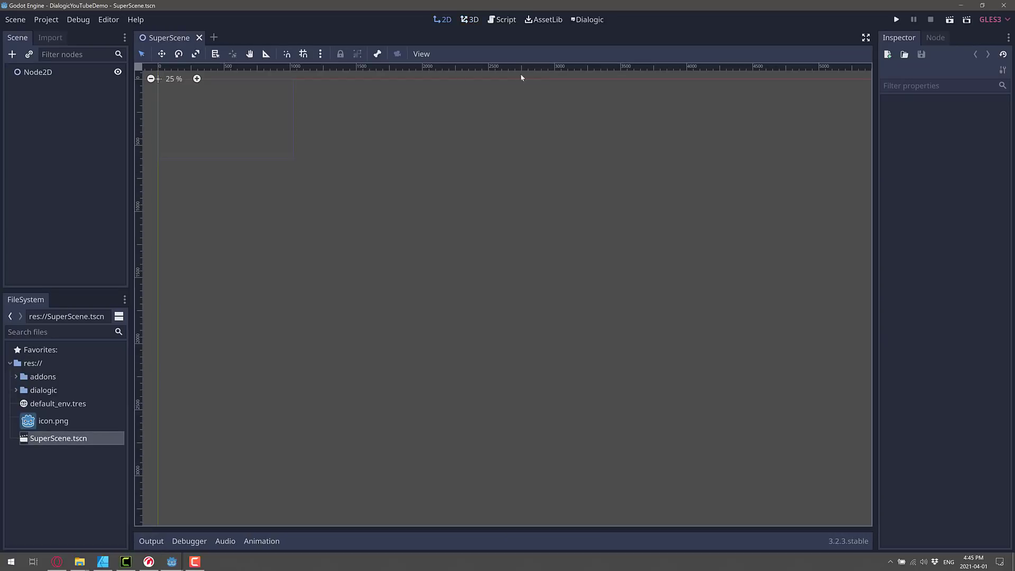
pyautogui.click(600, 19)
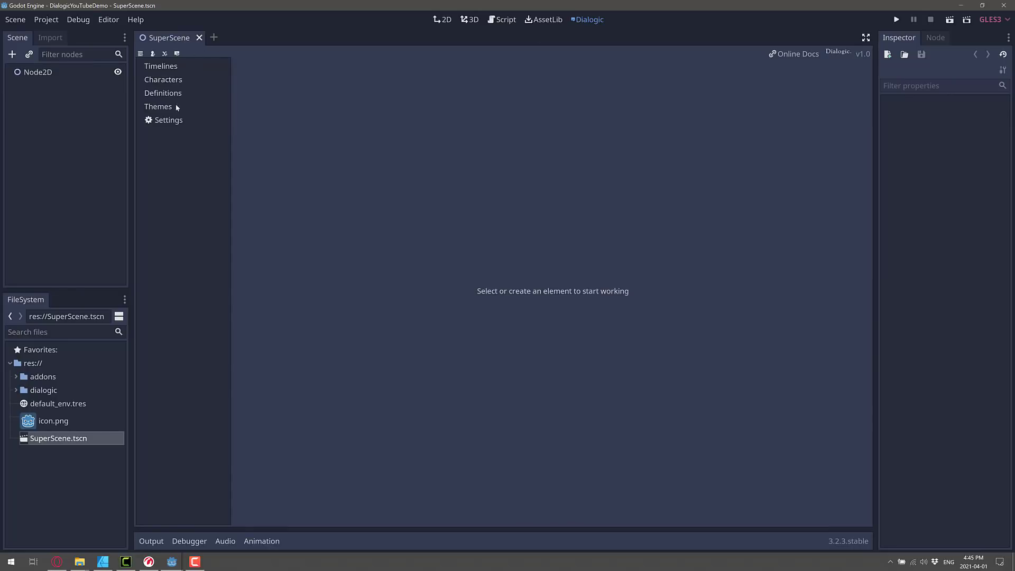
pyautogui.click(865, 38)
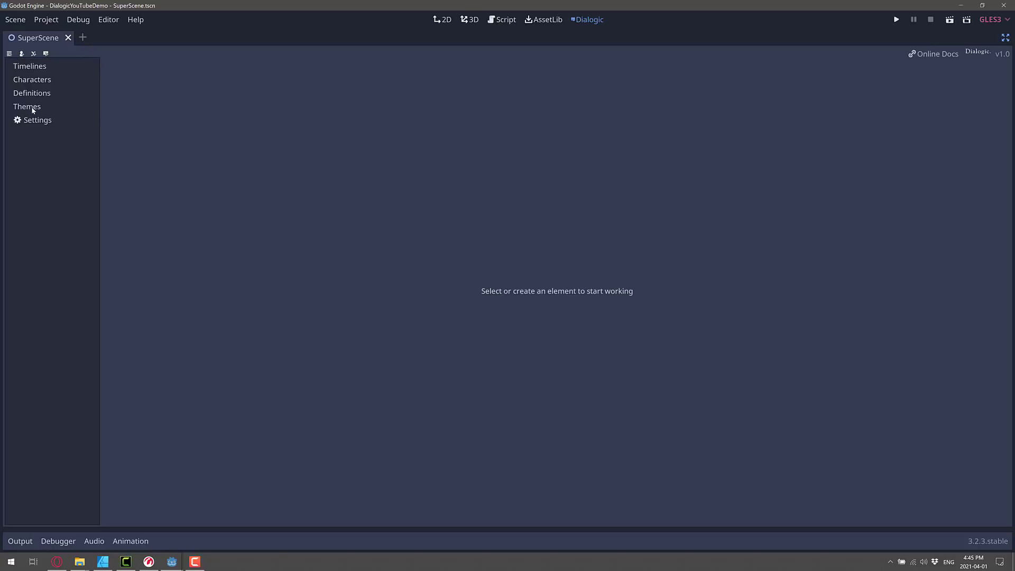
# Step: Create a new Dialogic character named Bob Dole and give it a red color of about RGB 203, 14, 14
pyautogui.click(21, 55)
pyautogui.click(160, 65)
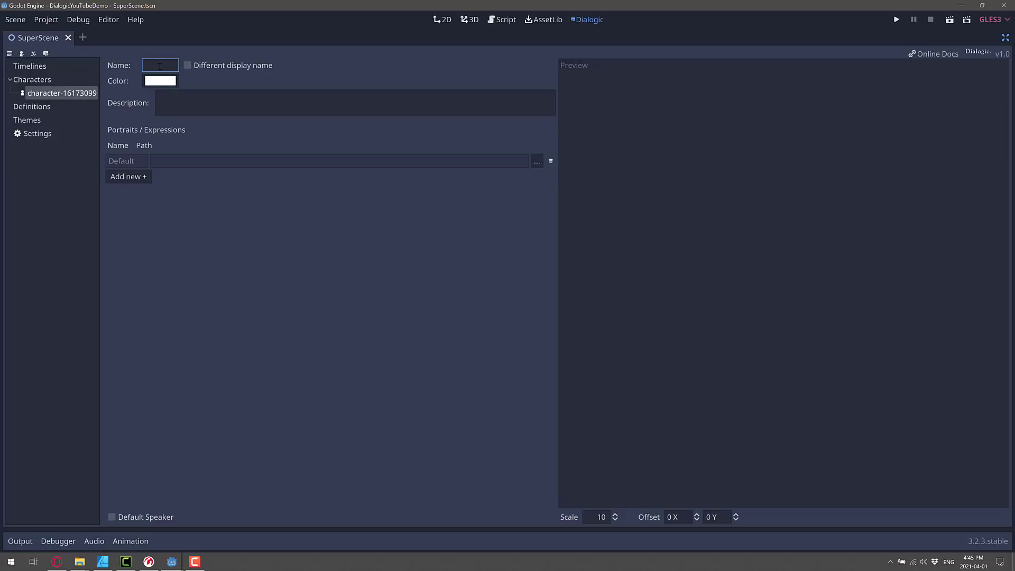
pyautogui.write('Bob Dole')
pyautogui.click(176, 81)
pyautogui.moveTo(112, 49); pyautogui.dragTo(119, 63)
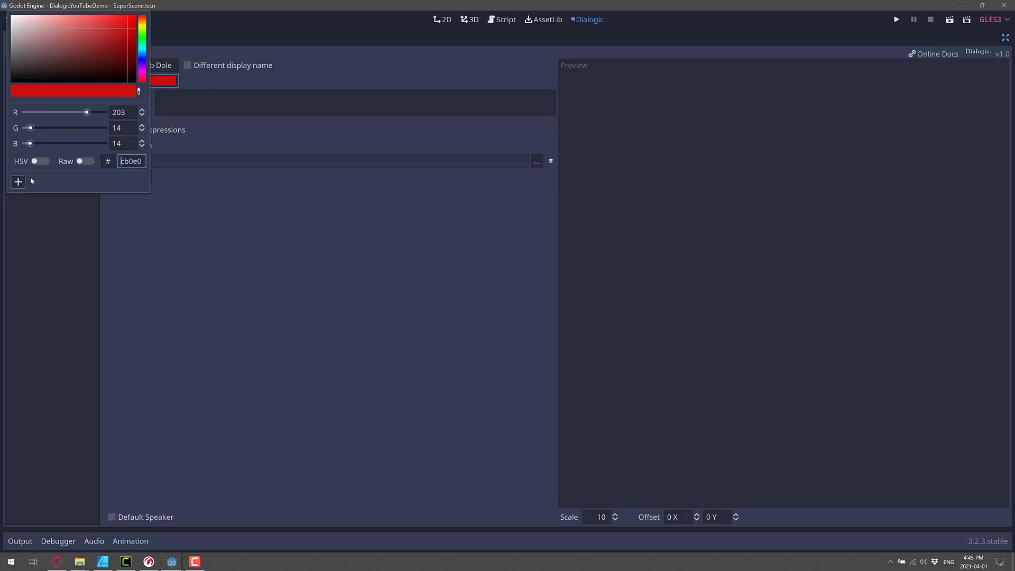
pyautogui.click(189, 139)
# Step: Enter "This is Bob Dole" as the character's description and use icon.png as its default portrait
pyautogui.click(186, 106)
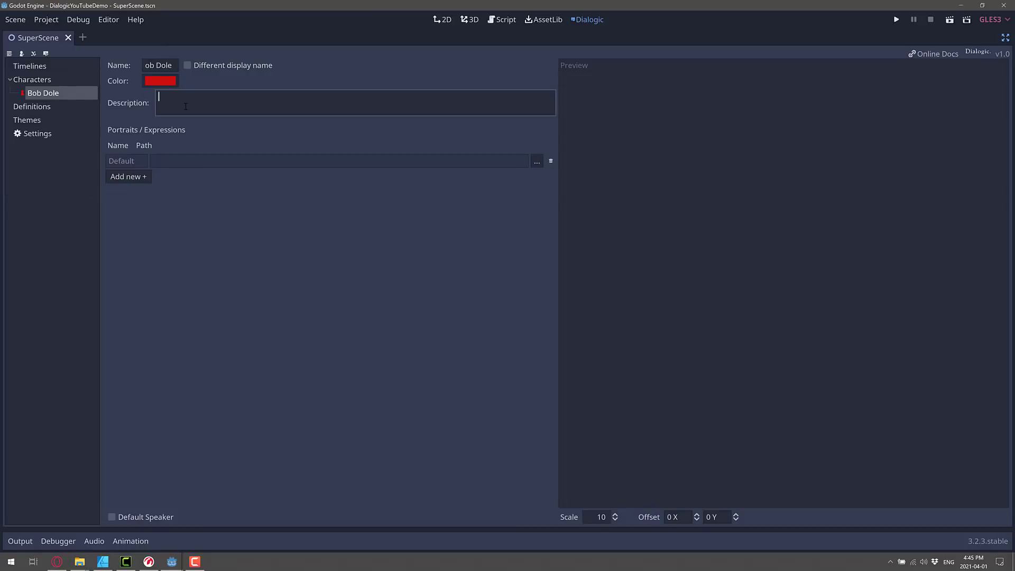
pyautogui.write('This is Bob Dole')
pyautogui.click(532, 164)
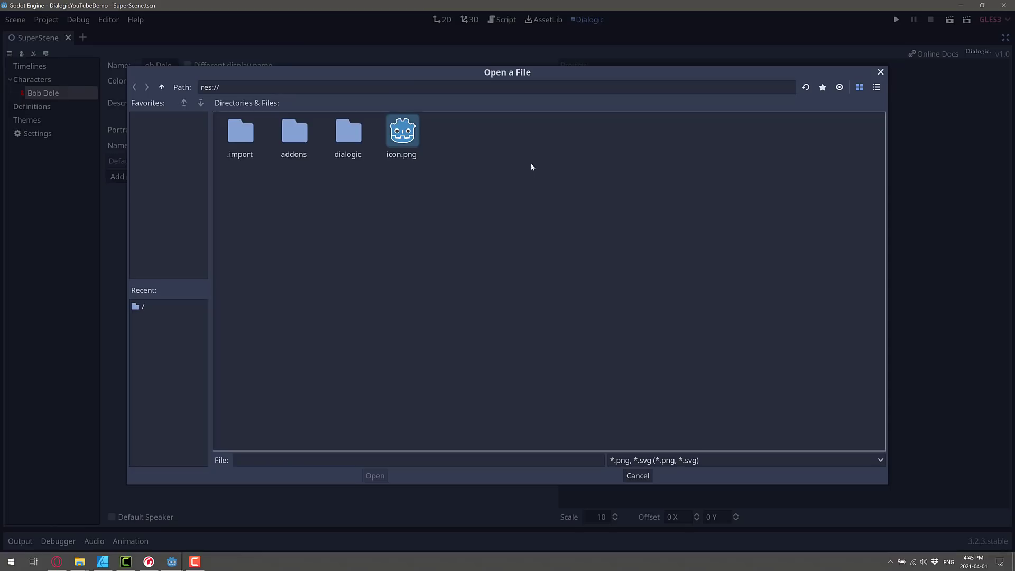
pyautogui.doubleClick(402, 132)
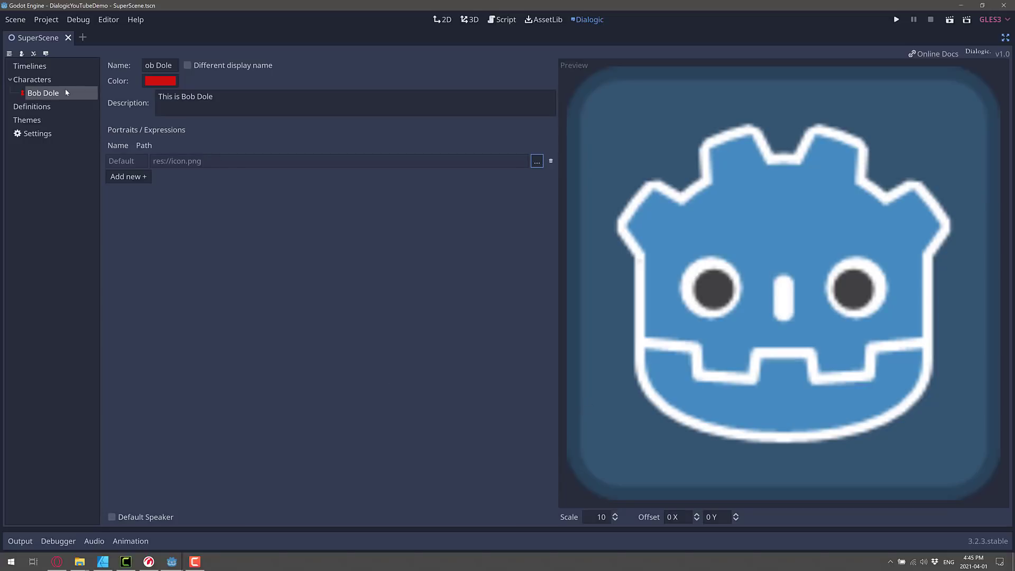
# Step: Create a second Dialogic character named Satan and give it a blue color
pyautogui.click(21, 54)
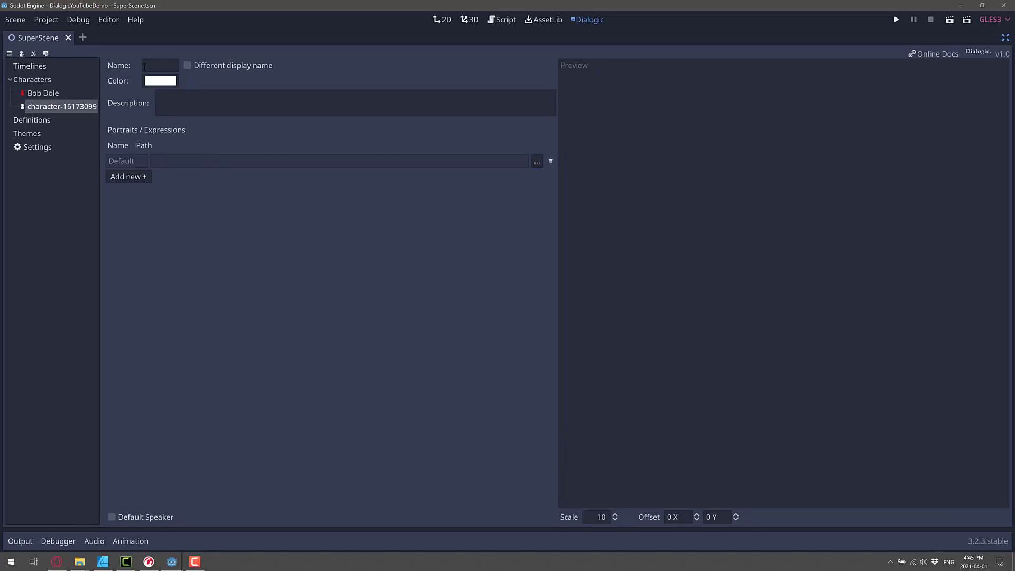
pyautogui.click(144, 66)
pyautogui.write('Sa')
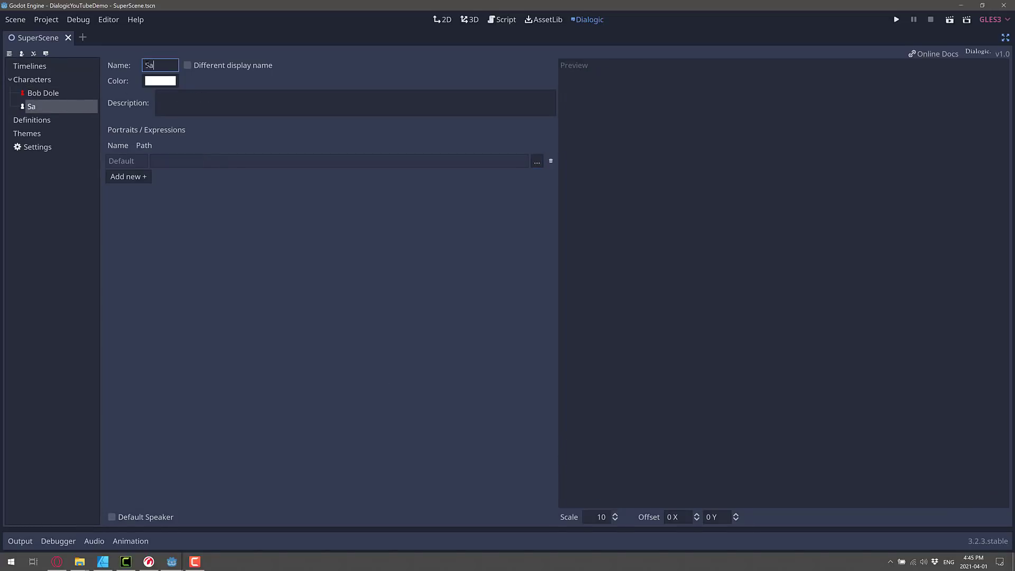
pyautogui.write('tan')
pyautogui.click(159, 81)
pyautogui.click(140, 54)
pyautogui.click(132, 23)
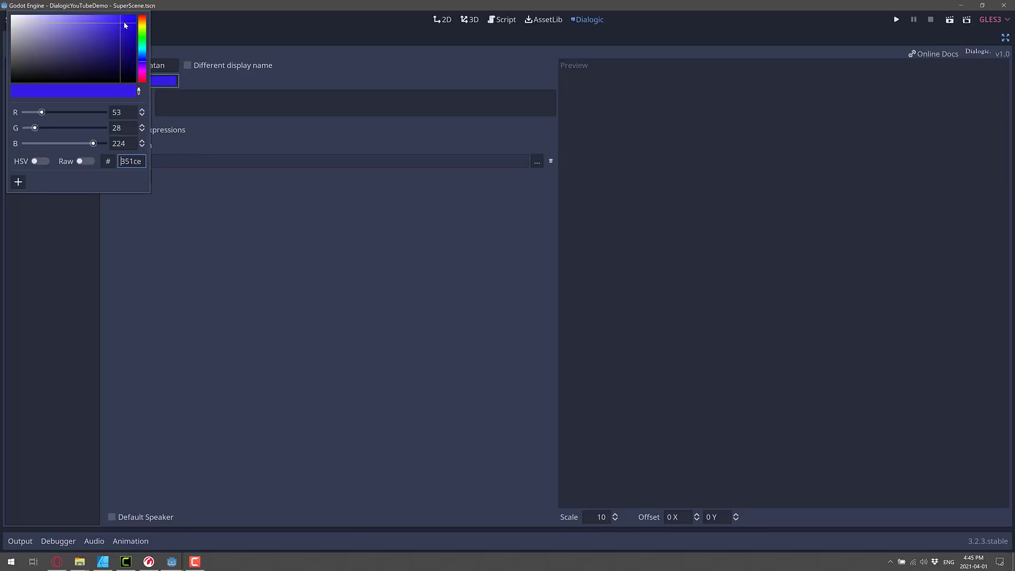
# Step: Describe the Satan character as "I'm not Bob Dole", use icon.png as its default portrait, and compare it with the Bob Dole character
pyautogui.click(237, 99)
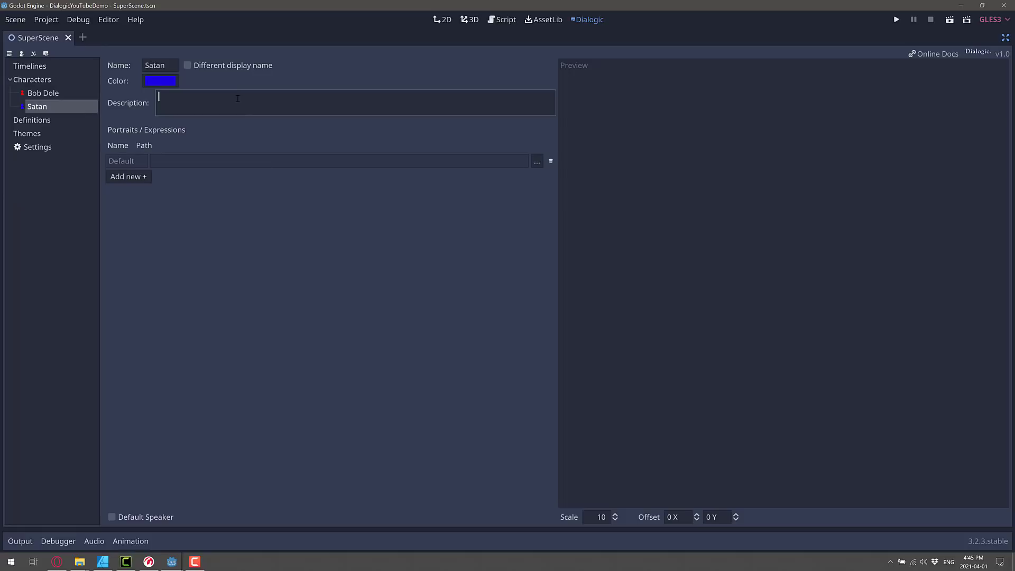
pyautogui.write("I'm not Bob Dole")
pyautogui.click(535, 162)
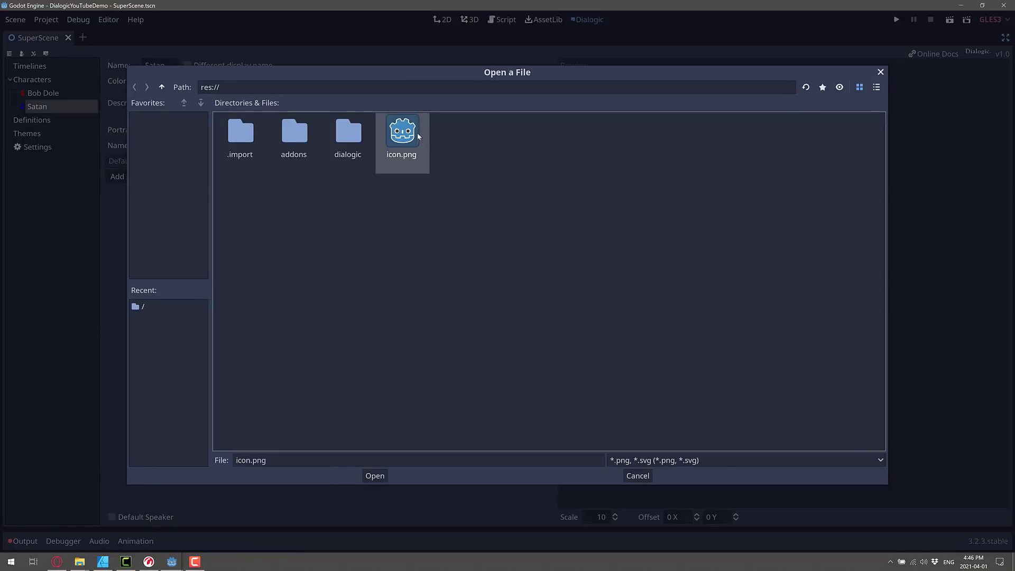
pyautogui.doubleClick(403, 131)
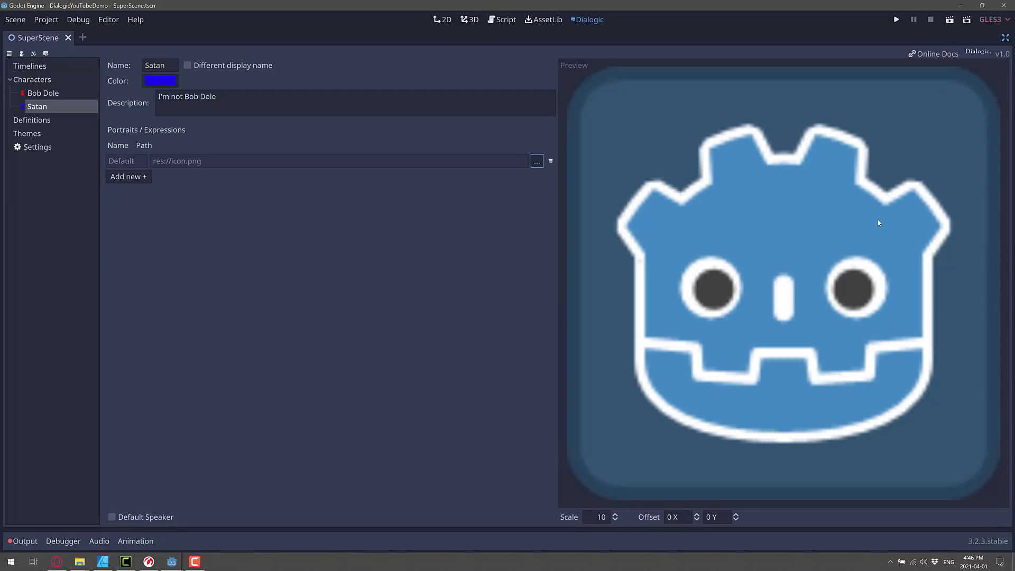
pyautogui.click(42, 93)
pyautogui.click(39, 107)
pyautogui.click(43, 93)
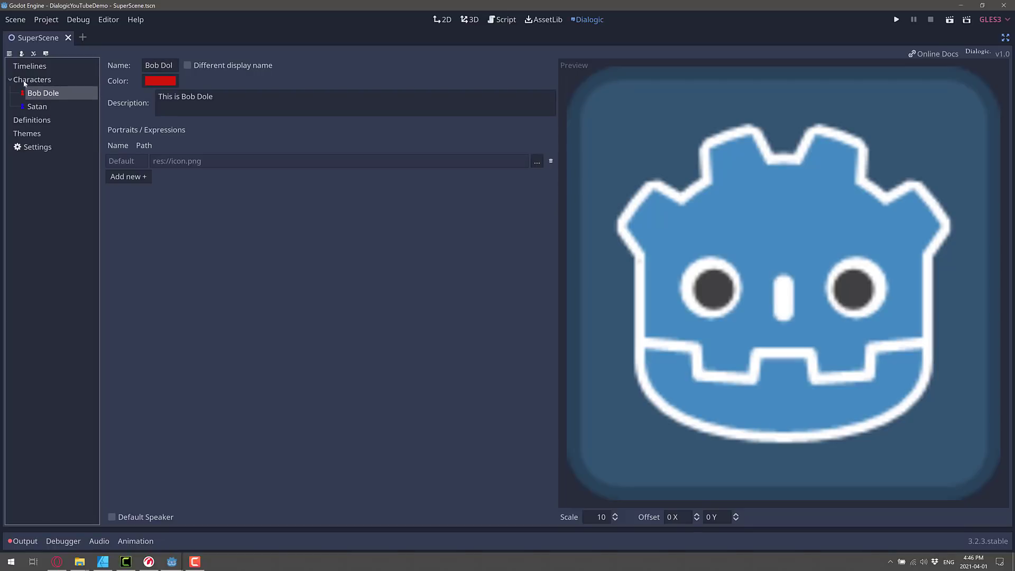
# Step: Create a new Dialogic definition of type Variable, leaving its name and value at their defaults
pyautogui.click(33, 54)
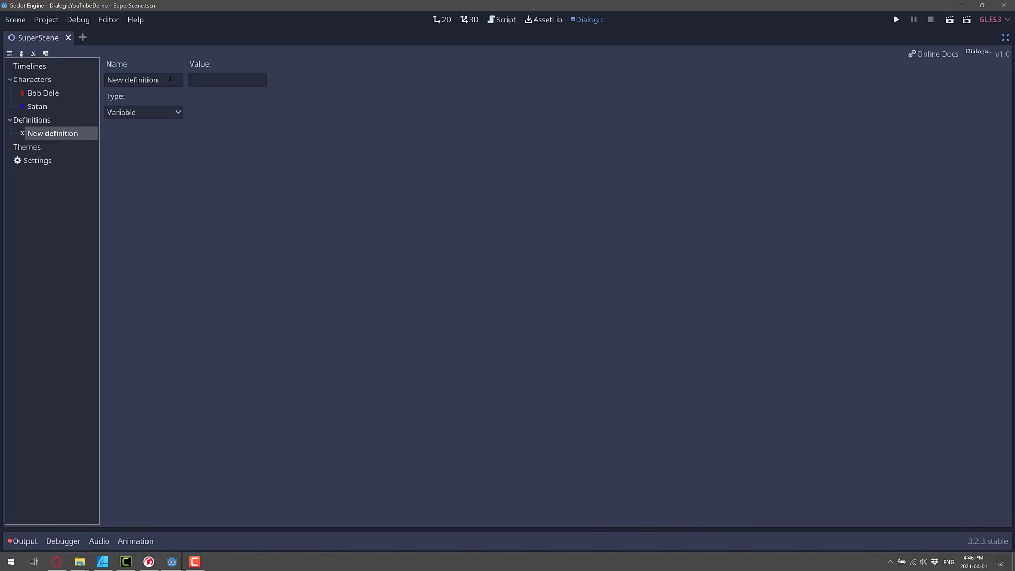
pyautogui.click(167, 115)
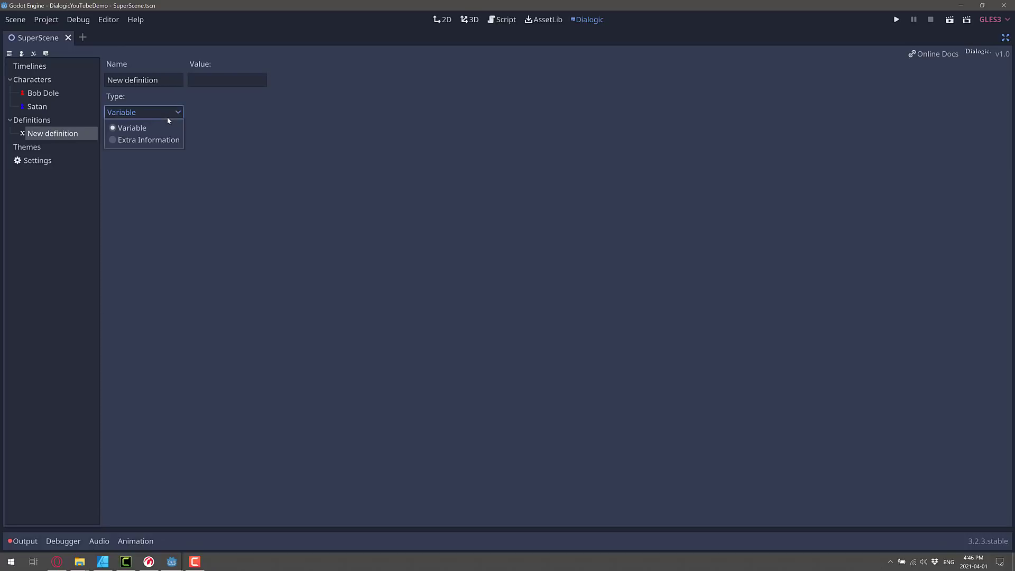
pyautogui.click(129, 127)
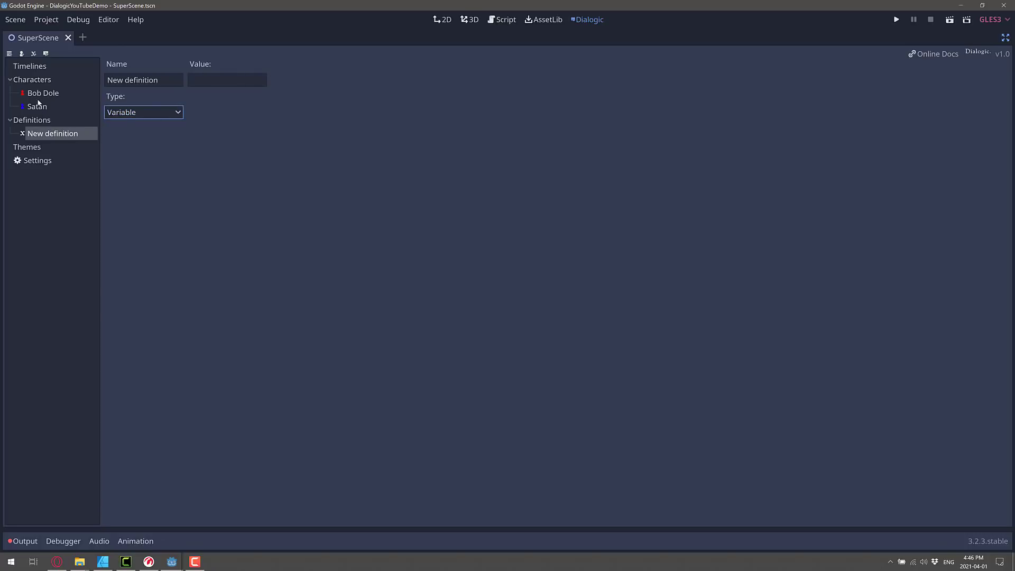
pyautogui.click(41, 74)
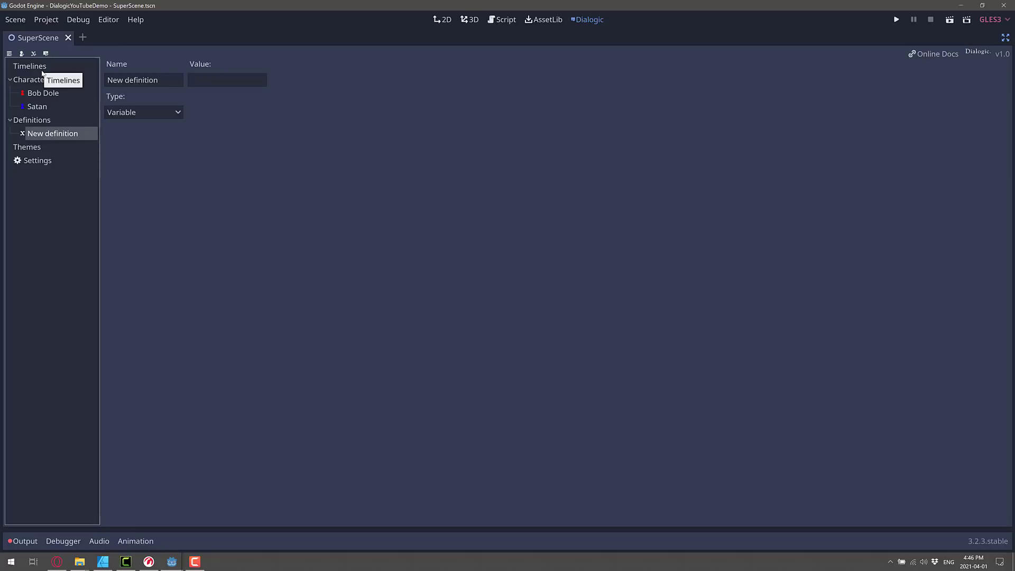
# Step: Create a new Dialogic timeline and rename it conversationWithSt
pyautogui.click(10, 53)
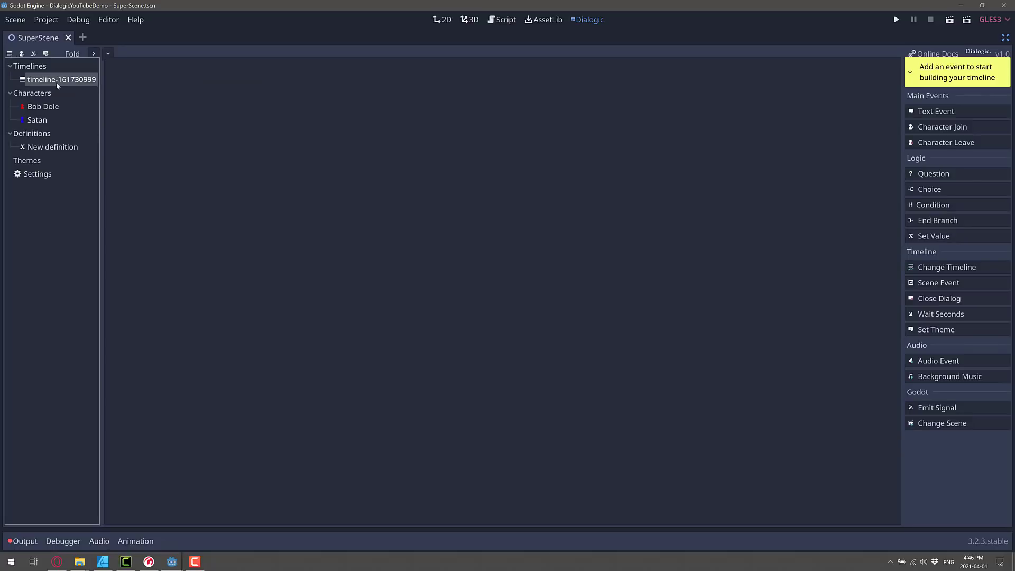
pyautogui.doubleClick(57, 81)
pyautogui.write('conver')
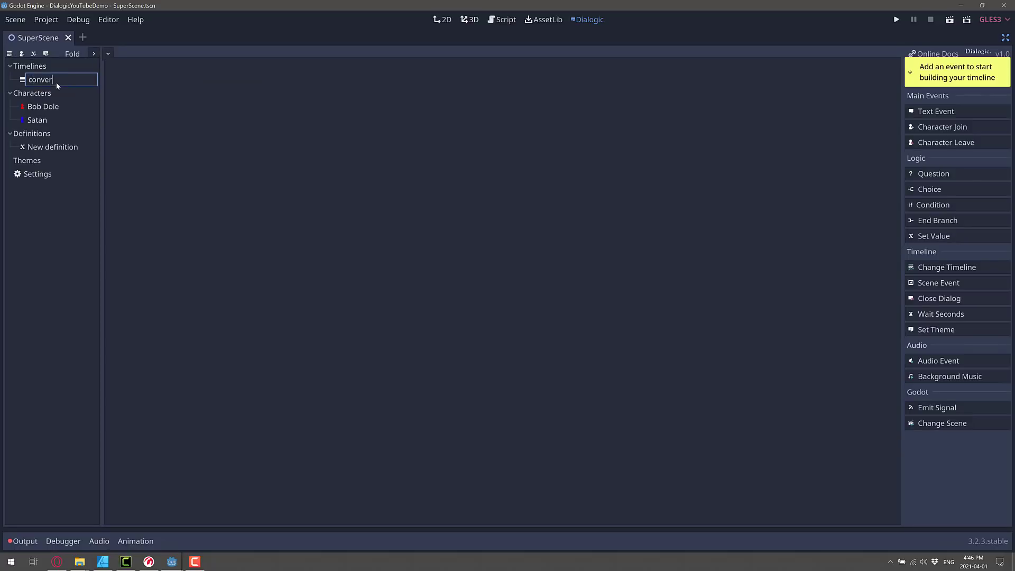
pyautogui.write('sationWithSt')
pyautogui.press('Return')
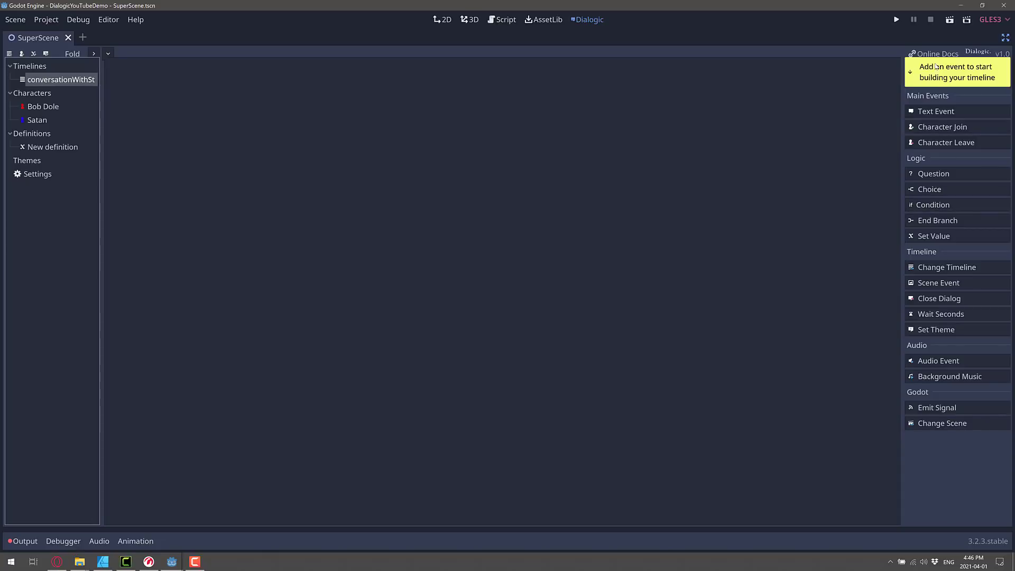
# Step: Add a text event to the timeline in which Bob Dole says "WASSSSUP SATAN"
pyautogui.click(939, 112)
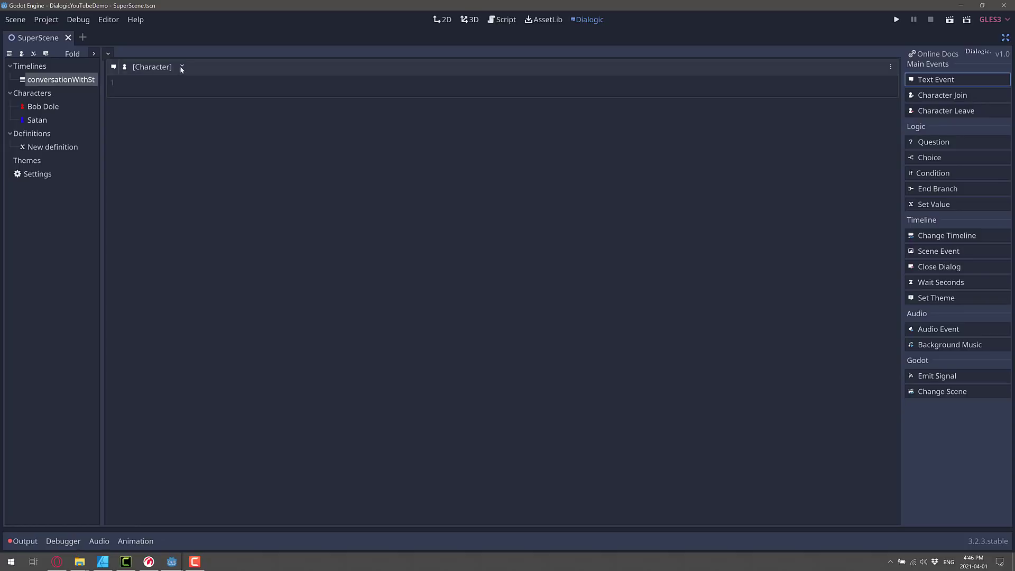
pyautogui.click(154, 71)
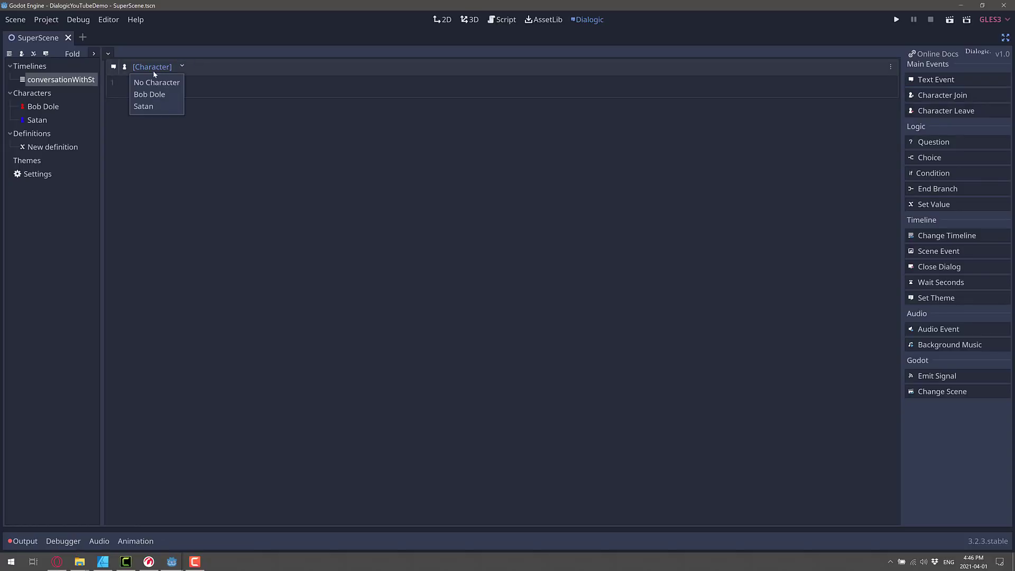
pyautogui.click(152, 94)
pyautogui.click(175, 83)
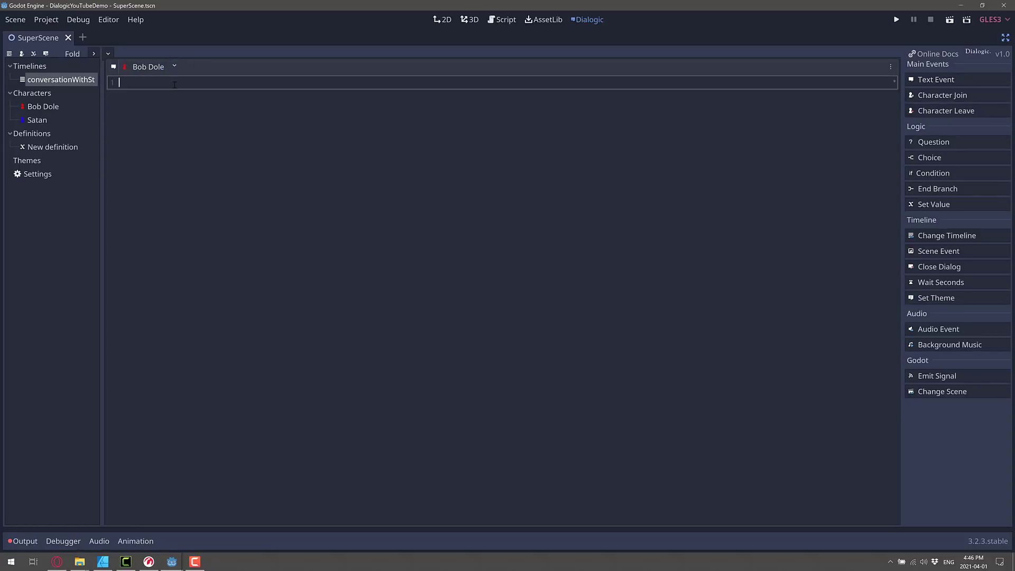
pyautogui.write('WASSSSUP SATAN')
pyautogui.click(37, 120)
pyautogui.click(34, 84)
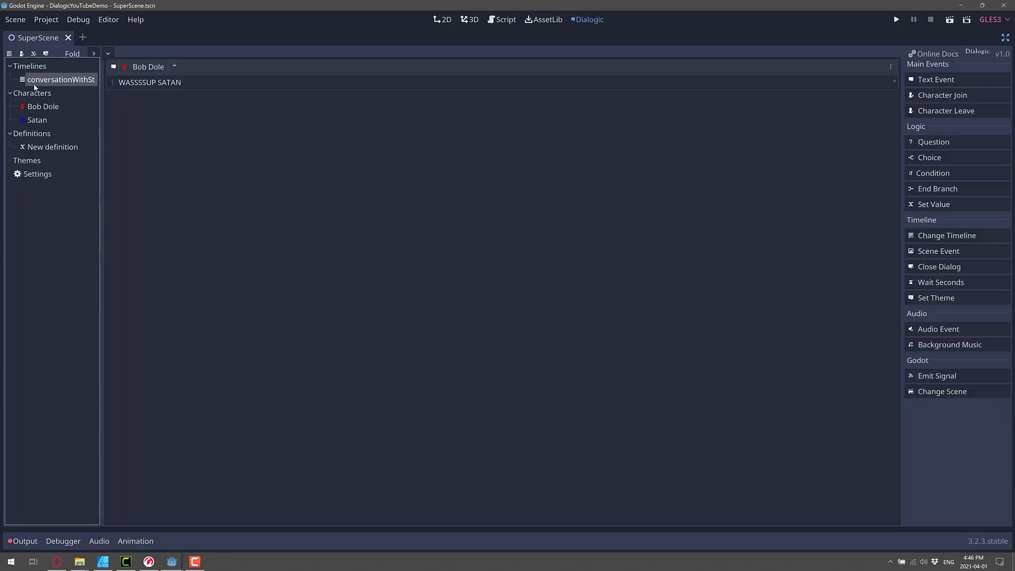
# Step: Add a second text event in which Satan says "WASSSUP Bob, Just chillin B, having a Bud"
pyautogui.click(927, 81)
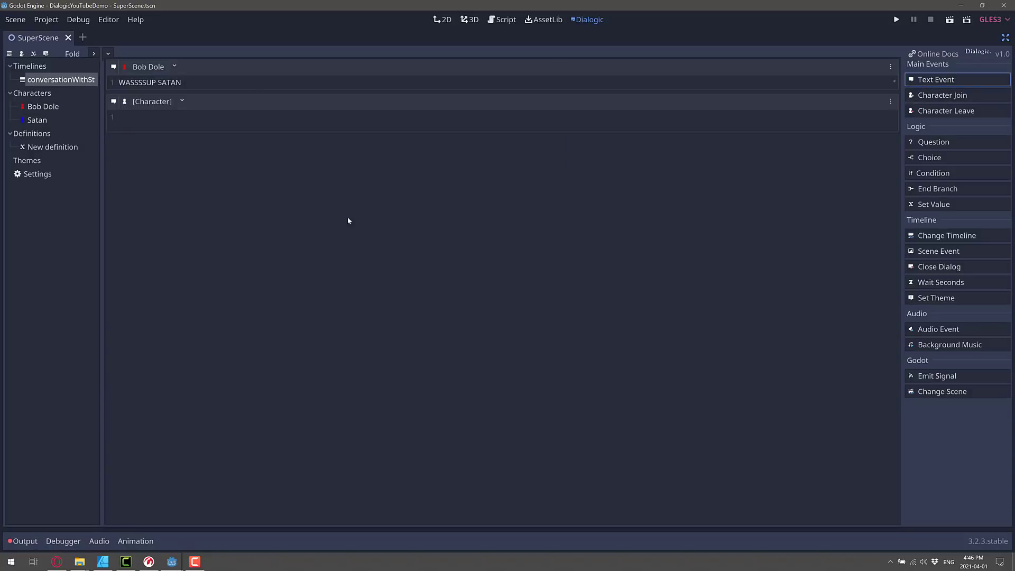
pyautogui.click(154, 101)
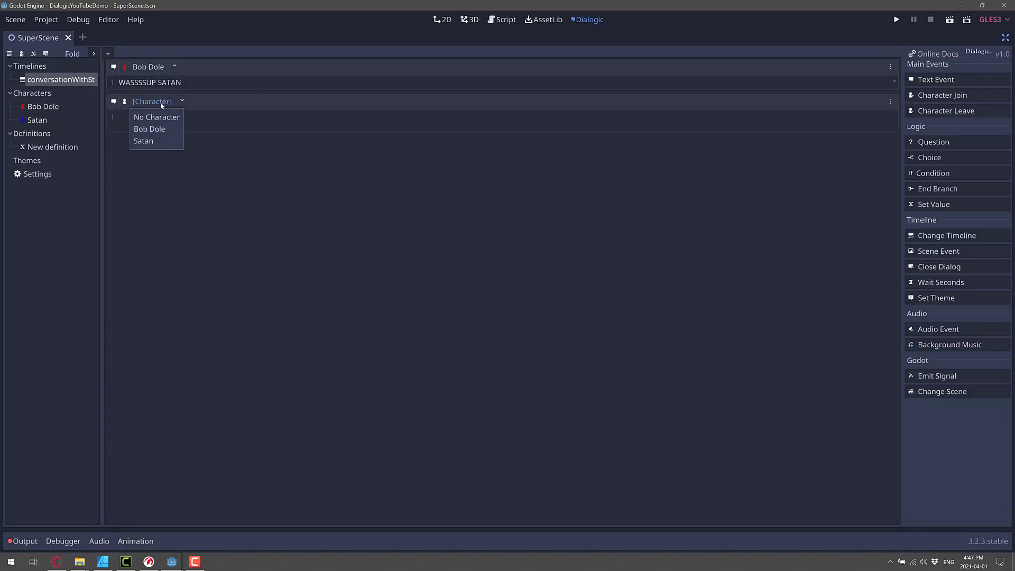
pyautogui.click(147, 141)
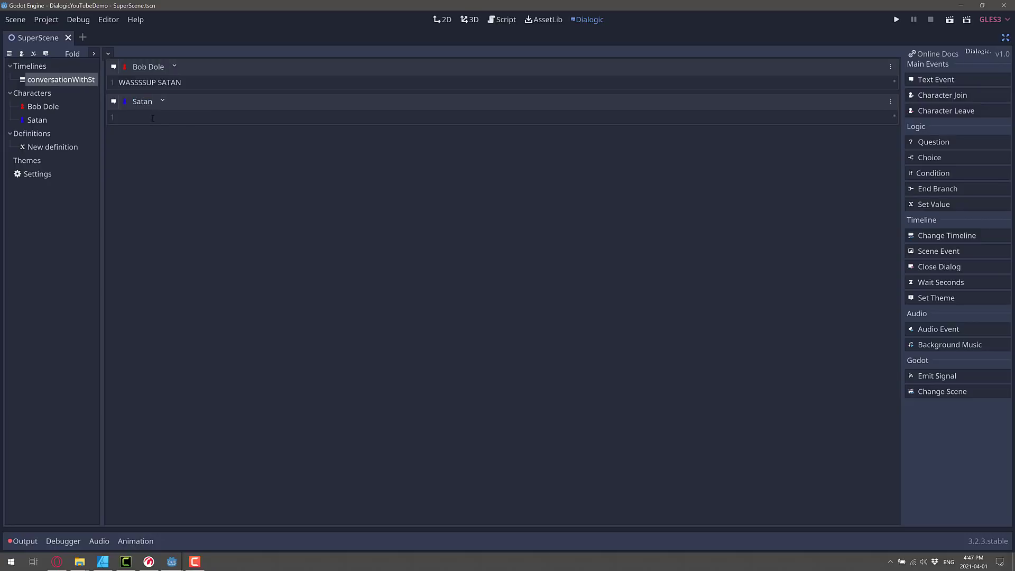
pyautogui.click(152, 117)
pyautogui.write('WA')
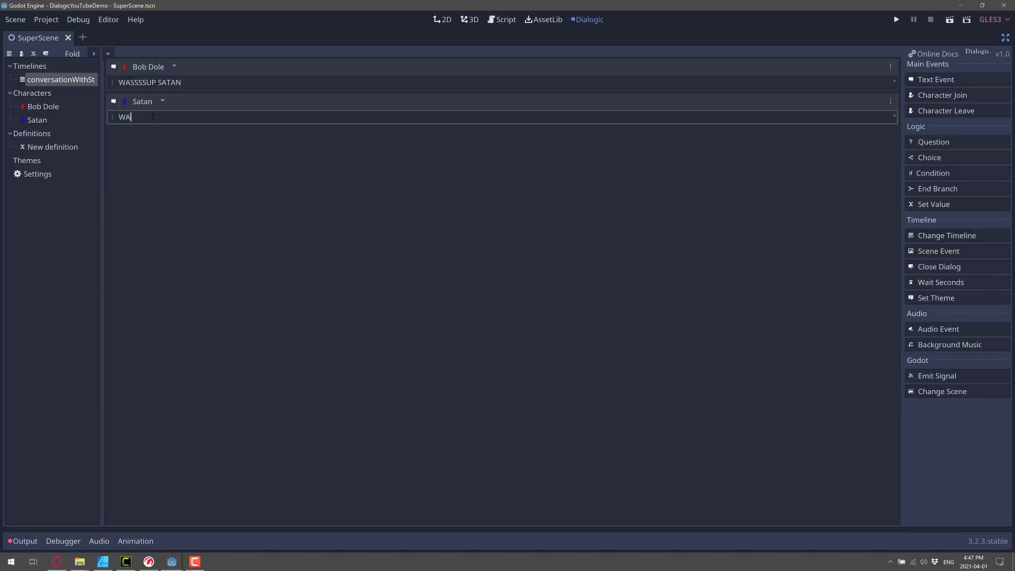
pyautogui.write('SSSUP Bob, Just s')
pyautogui.write('hillin B, ha')
pyautogui.write('ving a fire')
pyautogui.press('Return')
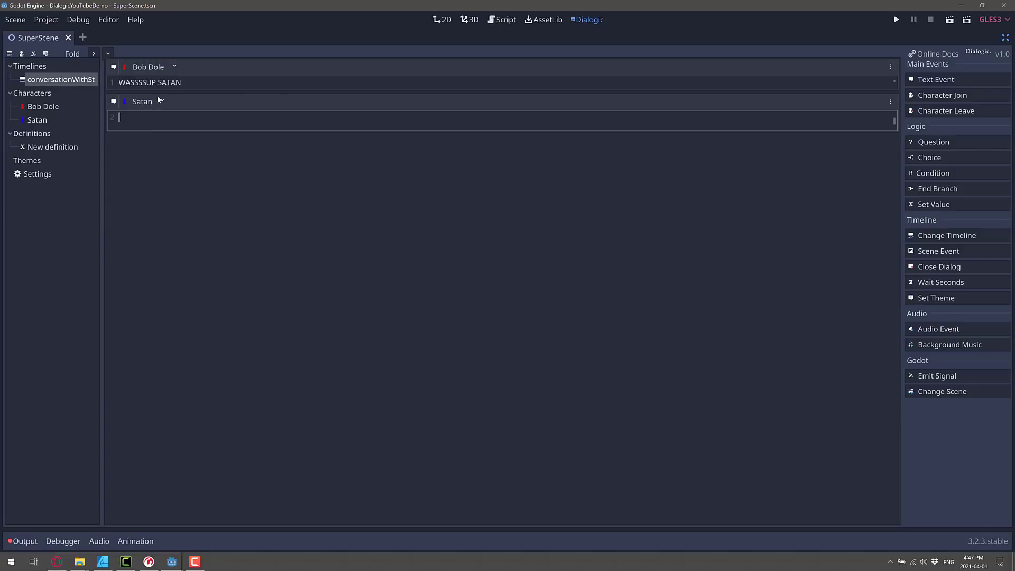
pyautogui.press('BackSpace')
pyautogui.write('d')
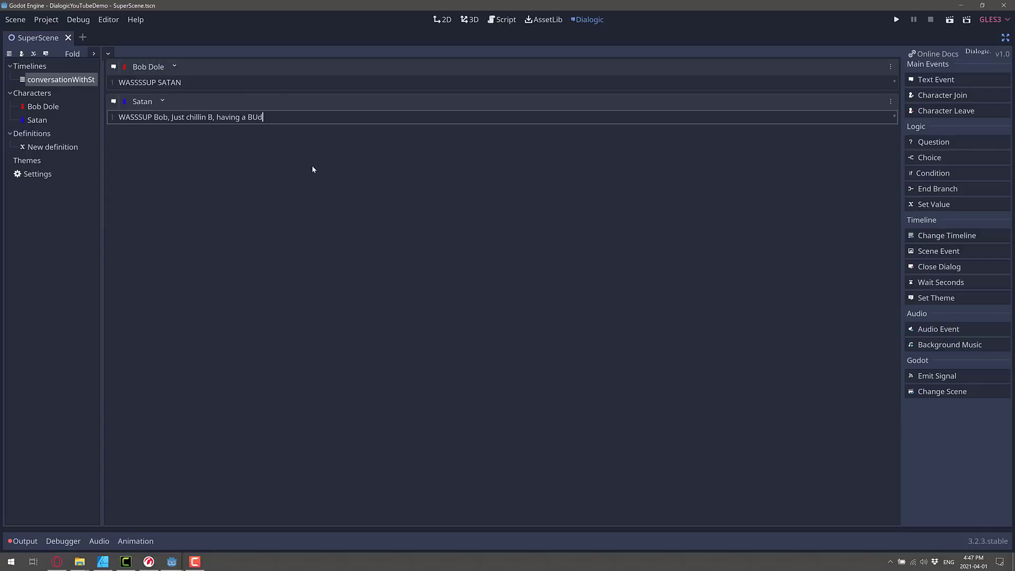
pyautogui.press('BackSpace')
pyautogui.press('BackSpace')
pyautogui.write('ud')
# Step: Add a third text event in which Bob Dole answers "True, true"
pyautogui.click(952, 82)
pyautogui.click(168, 136)
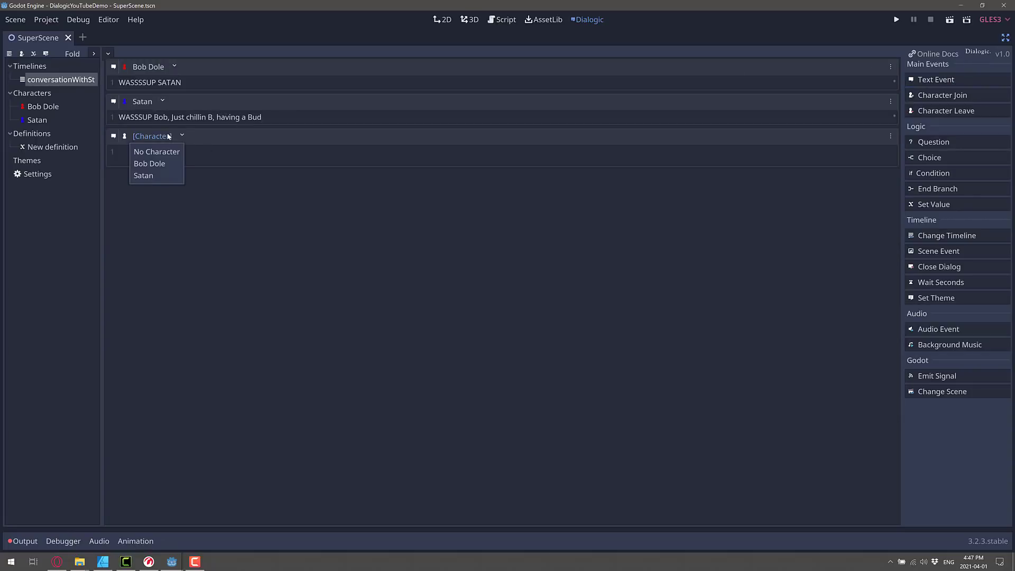
pyautogui.click(150, 163)
pyautogui.click(143, 152)
pyautogui.write('True, true')
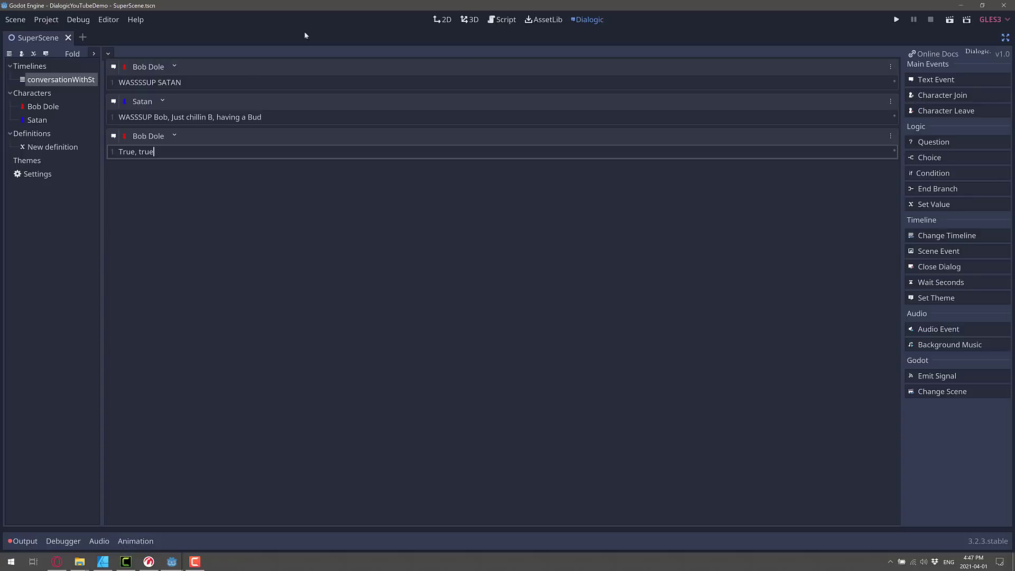
# Step: Leave distraction-free mode and attach a new script, SuperScene.gd, to the Node2D root node
pyautogui.click(1004, 37)
pyautogui.click(46, 75)
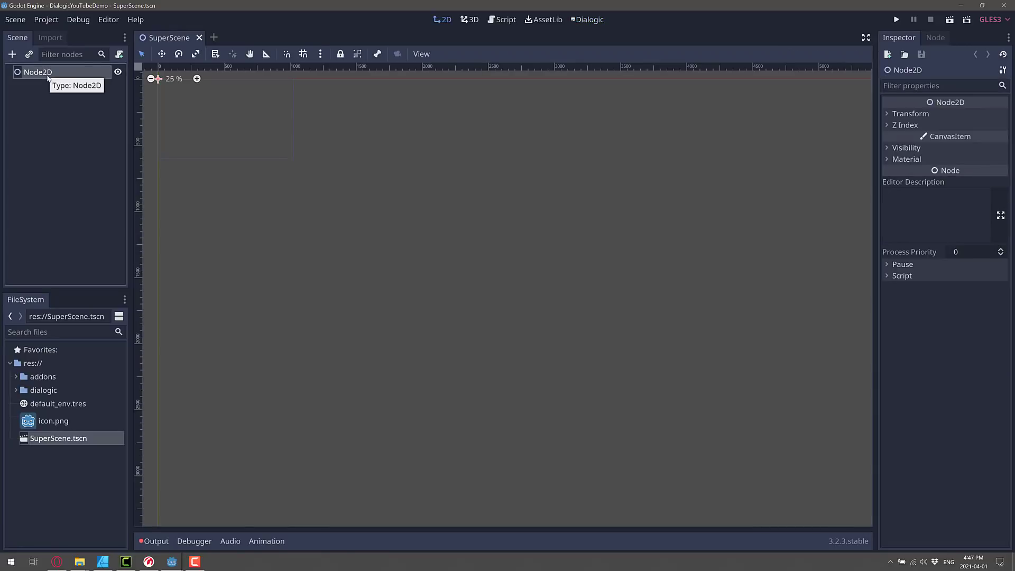
pyautogui.rightClick(48, 77)
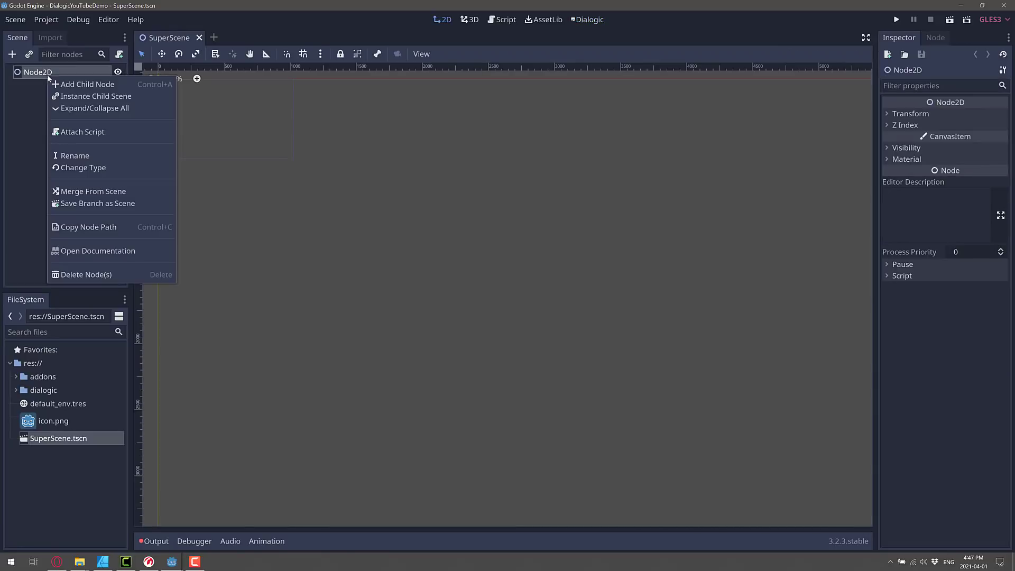
pyautogui.click(81, 135)
pyautogui.click(476, 351)
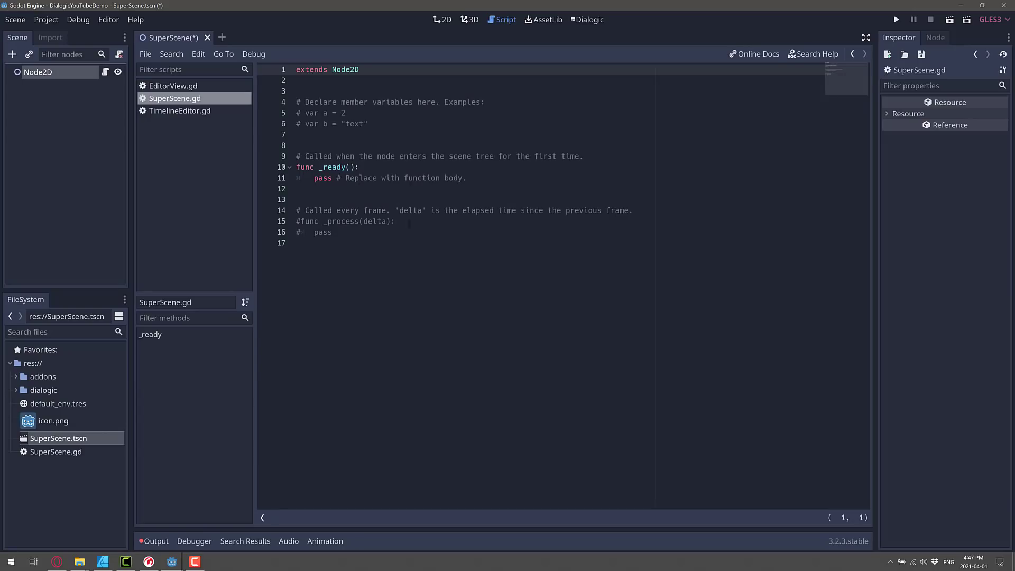
# Step: Replace everything below the _ready() header with a dialog variable assigned from a Dialogic.start call that takes a string argument
pyautogui.moveTo(317, 243); pyautogui.dragTo(296, 179)
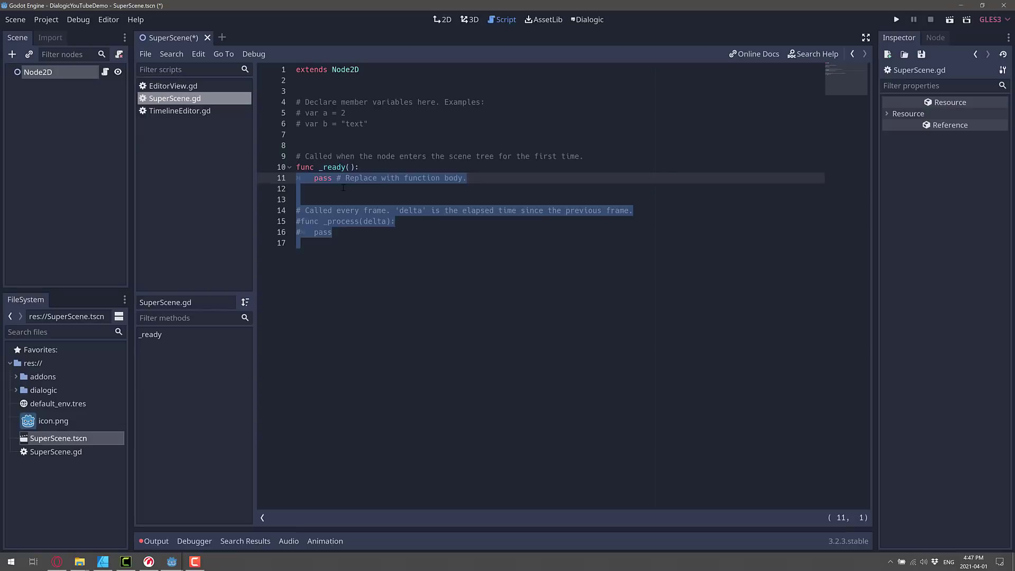
pyautogui.press('BackSpace')
pyautogui.press('Tab')
pyautogui.write('var')
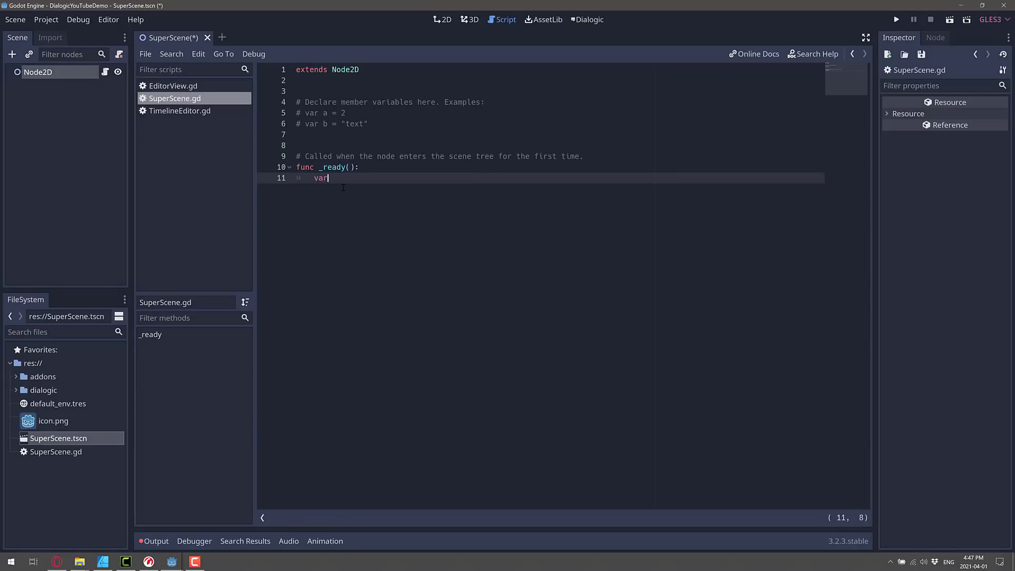
pyautogui.write(' dialog = Dialogic.')
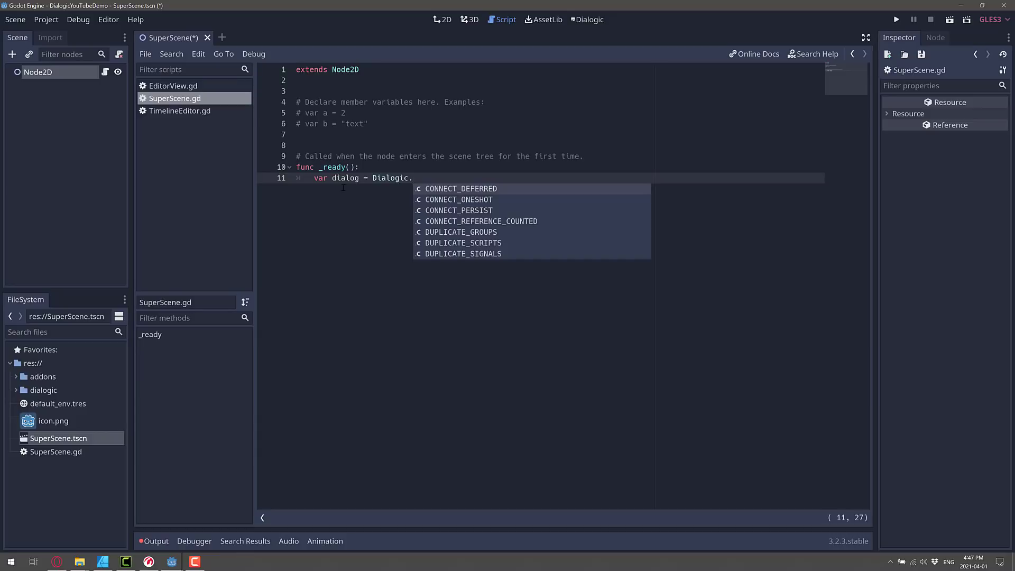
pyautogui.write('sta')
pyautogui.press('Return')
pyautogui.write('((')
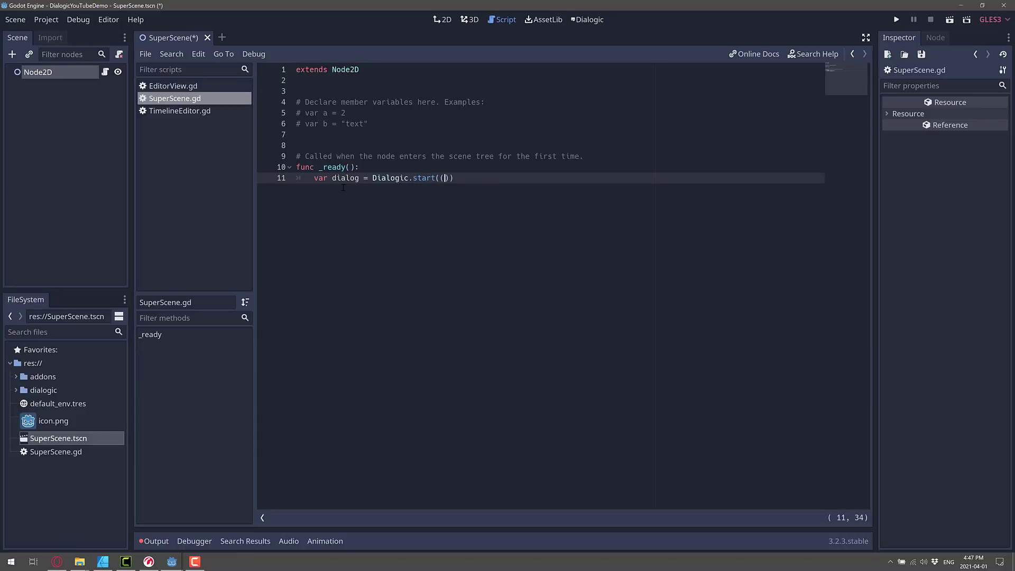
pyautogui.press('BackSpace')
pyautogui.write('"')
# Step: Pass "conversationWithStan" to Dialogic.start, checking the name against the timeline in the Dialogic editor
pyautogui.click(586, 19)
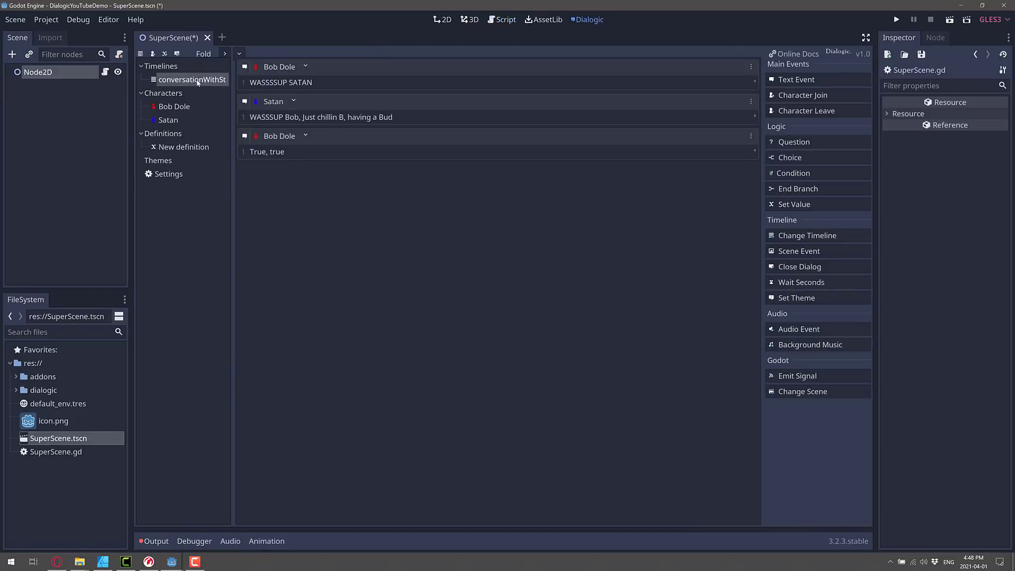
pyautogui.click(500, 20)
pyautogui.write('conversation')
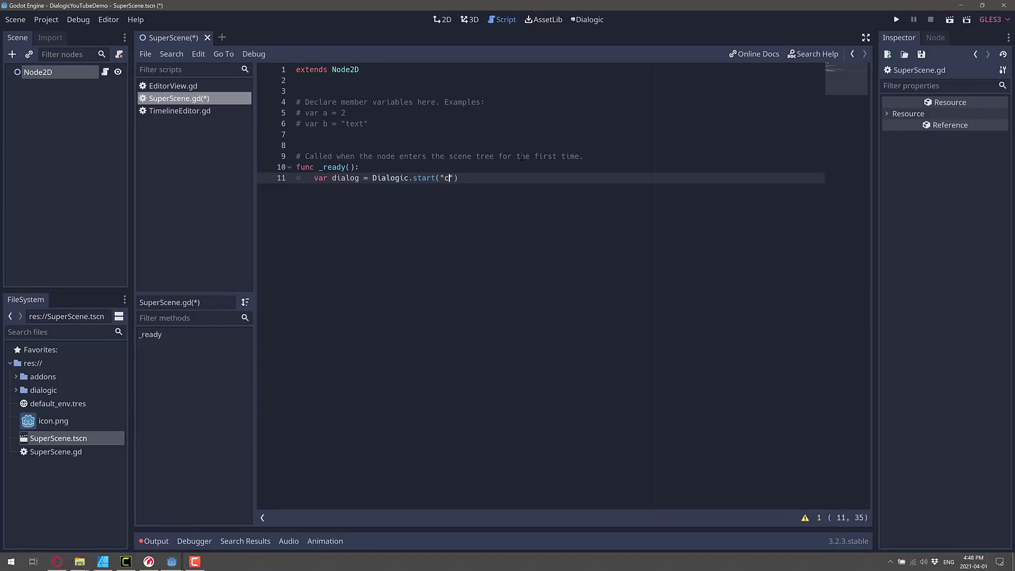
pyautogui.write('WithSta')
pyautogui.press('BackSpace')
pyautogui.press('BackSpace')
pyautogui.write('tan')
pyautogui.click(579, 20)
pyautogui.click(229, 79)
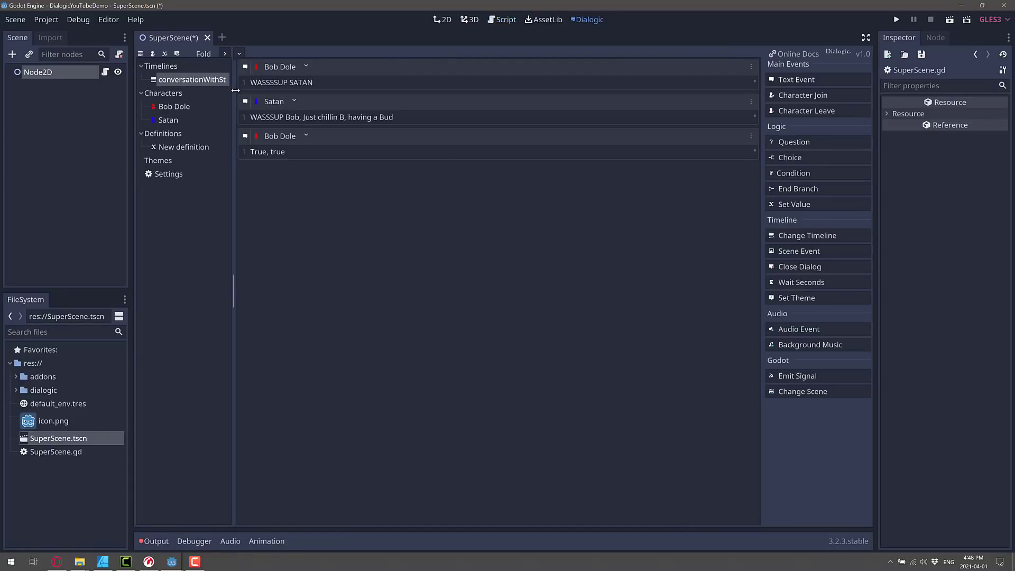
pyautogui.click(502, 20)
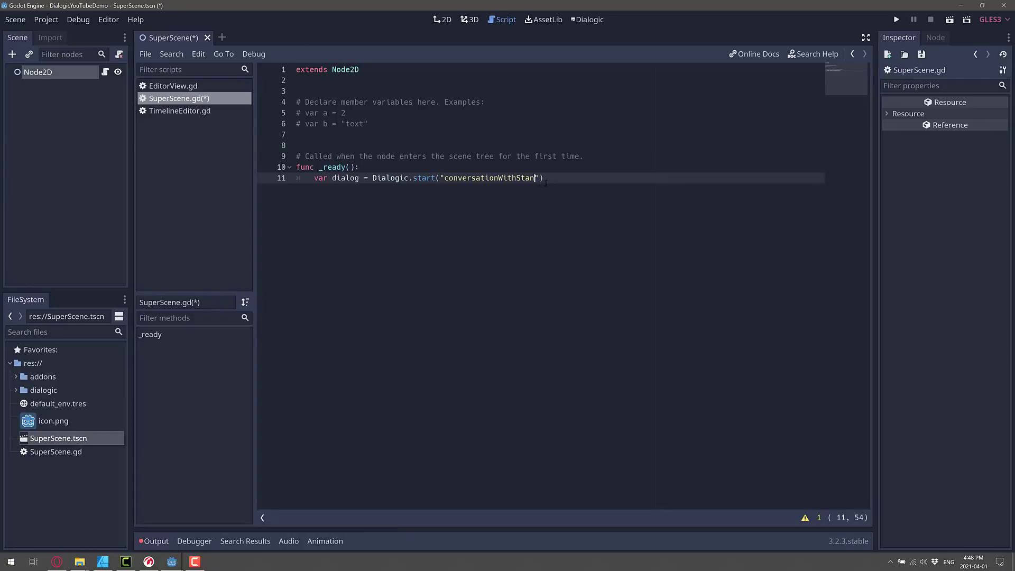
# Step: Add the line add_child(dialog) below the Dialogic.start call in _ready()
pyautogui.click(577, 177)
pyautogui.press('Return')
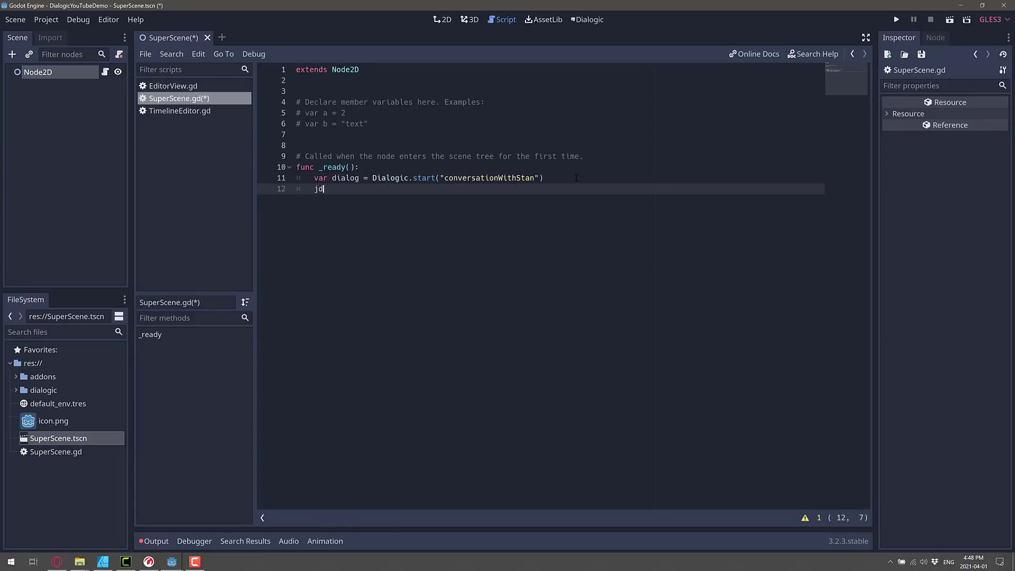
pyautogui.write('dialog.')
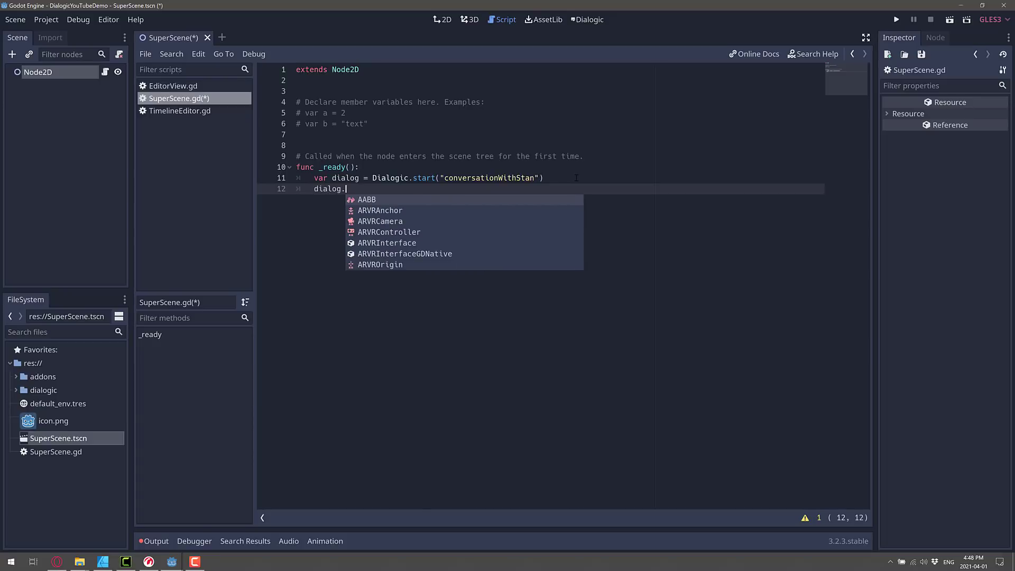
pyautogui.write('st')
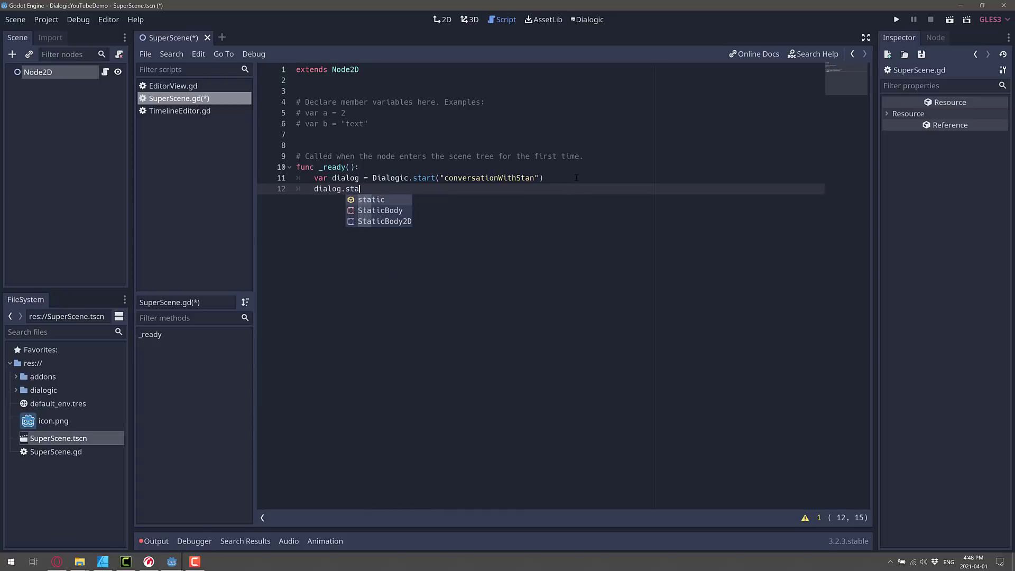
pyautogui.hotkey('shift', 'Home')
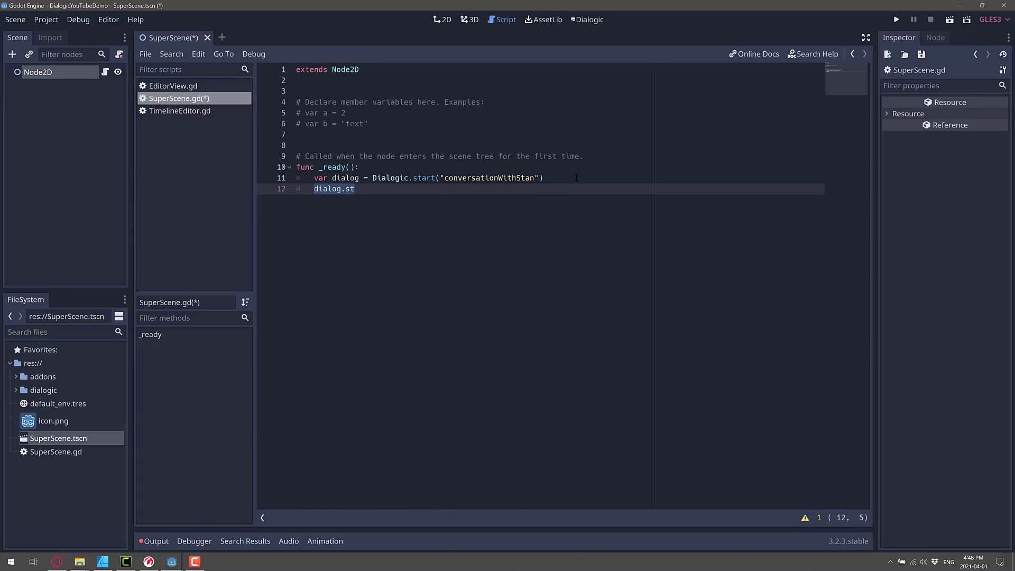
pyautogui.write('add_chil')
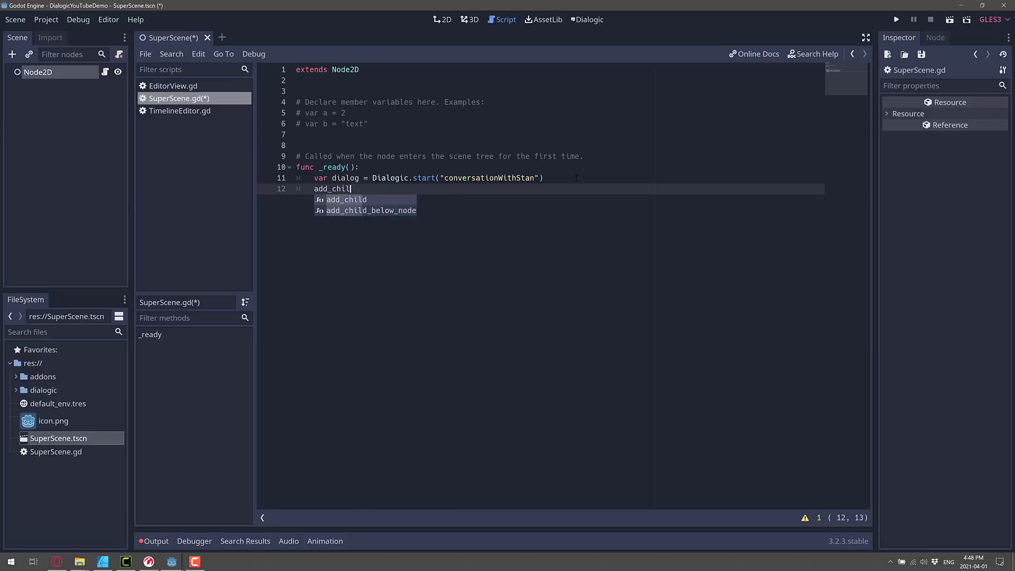
pyautogui.press('Return')
pyautogui.write('dialog)')
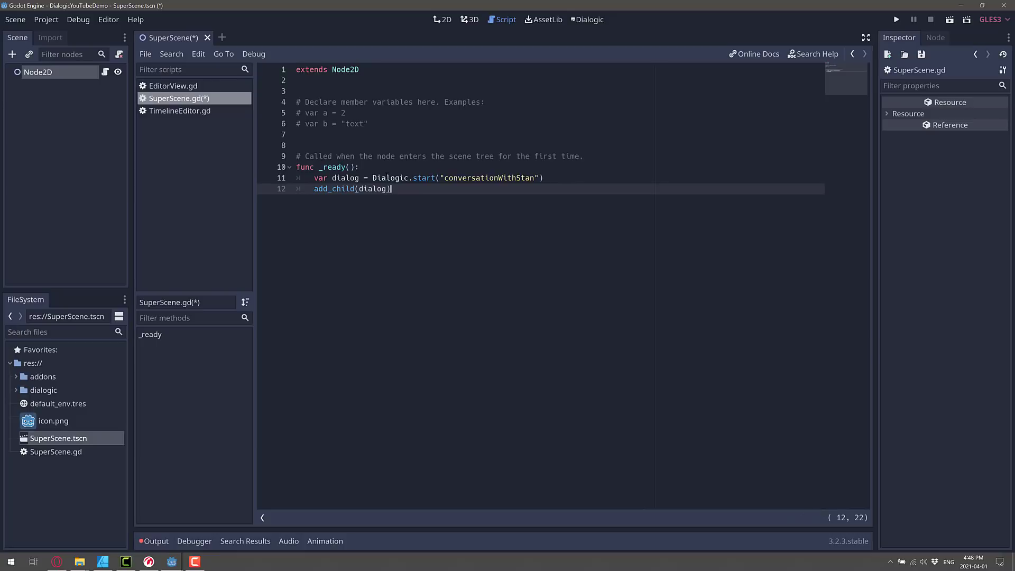
# Step: Save the script and run the project, setting SuperScene.tscn as the main scene
pyautogui.hotkey('ctrl', 's')
pyautogui.click(896, 20)
pyautogui.click(458, 294)
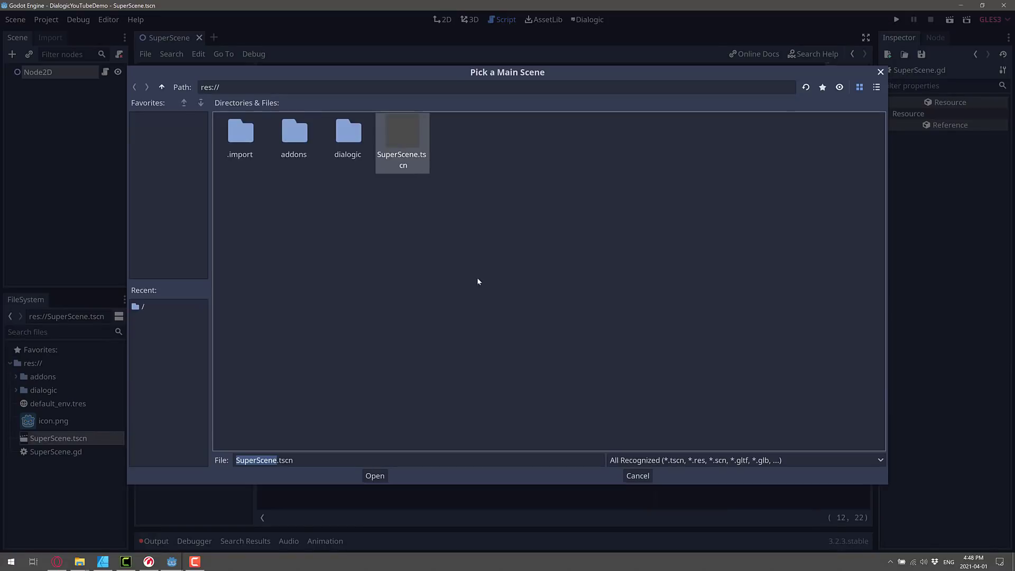
pyautogui.click(374, 475)
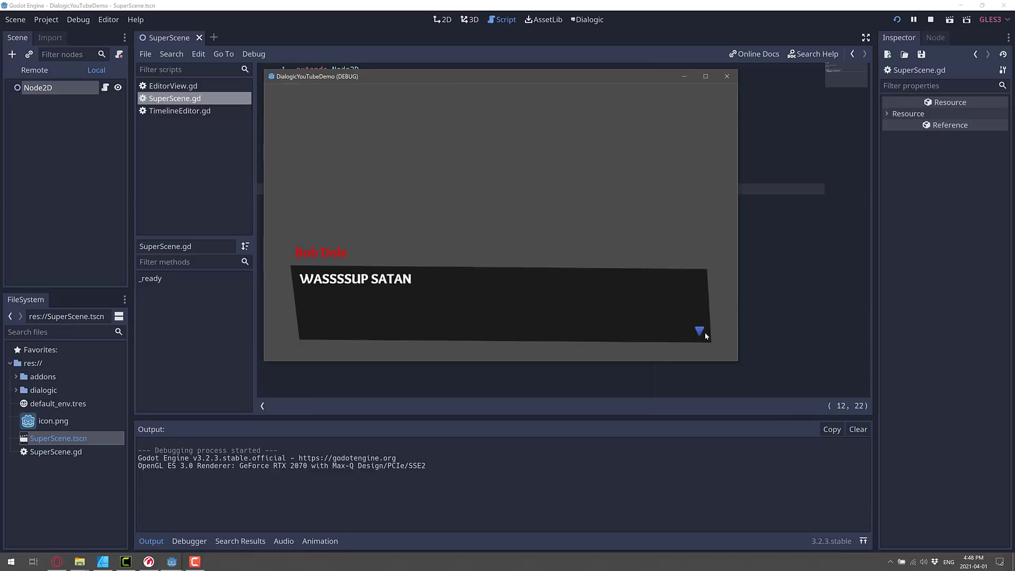
# Step: Advance the running dialogue through all its lines until it ends, and close the game window
pyautogui.click(673, 305)
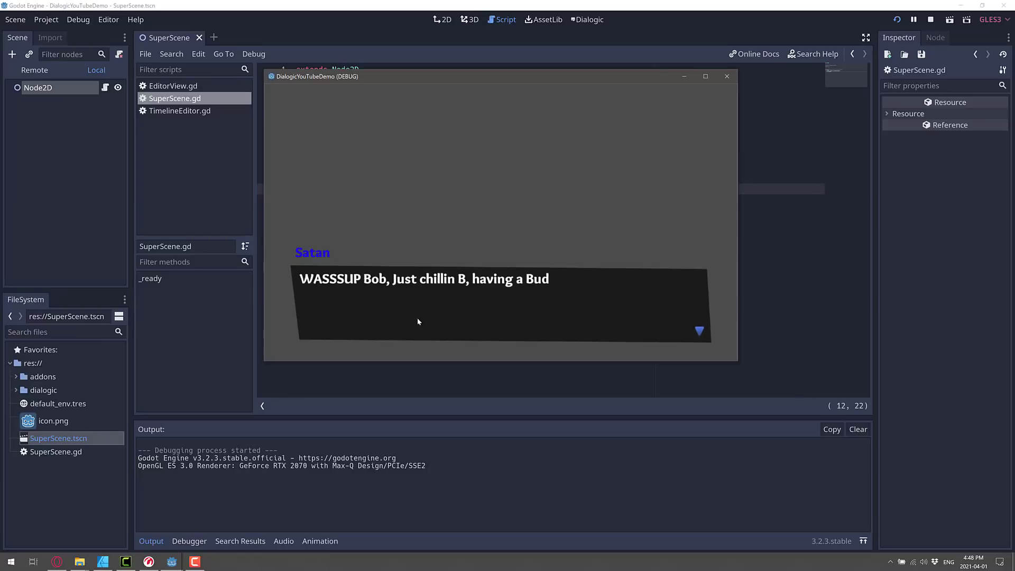
pyautogui.click(629, 245)
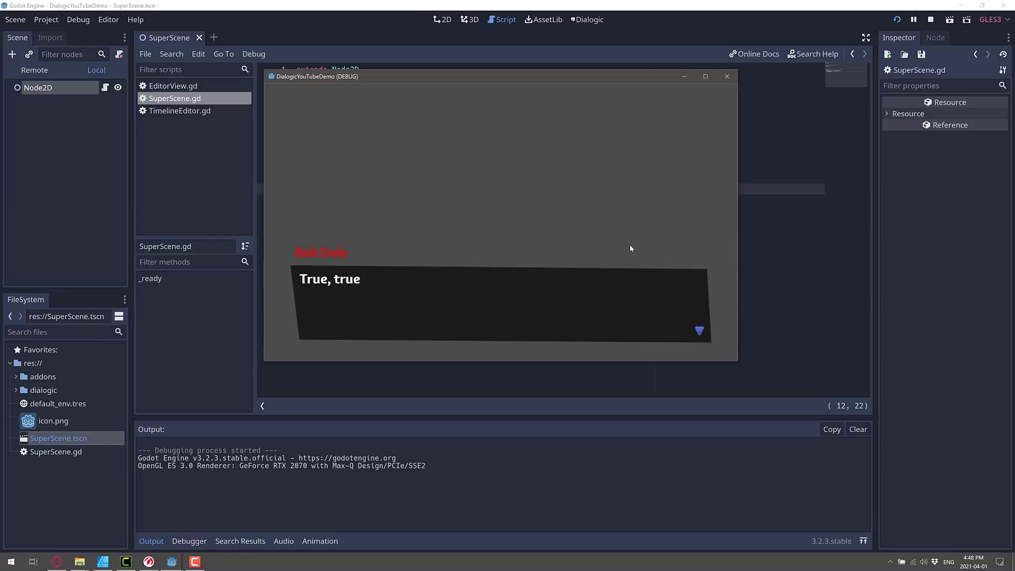
pyautogui.click(630, 248)
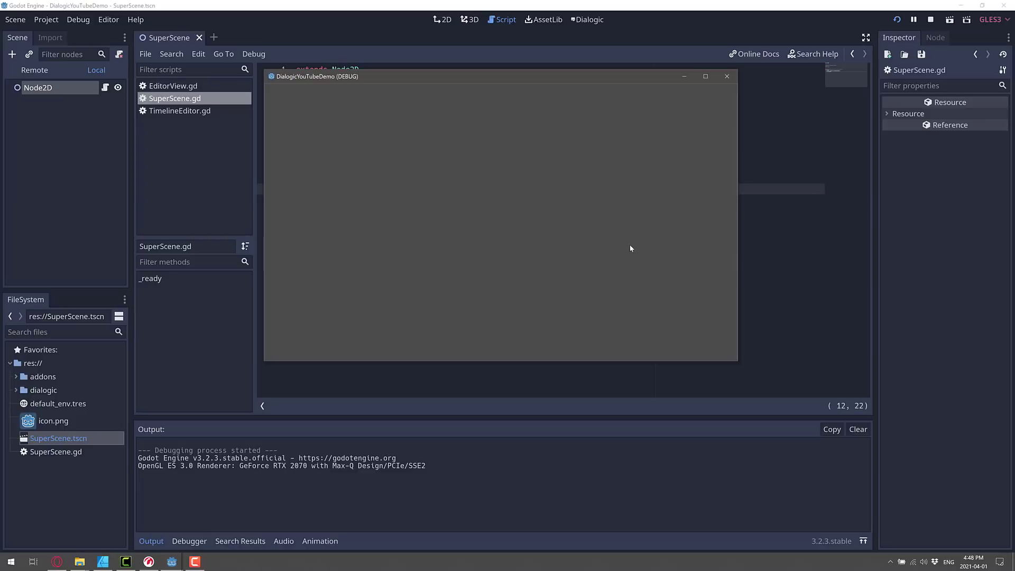
pyautogui.click(730, 79)
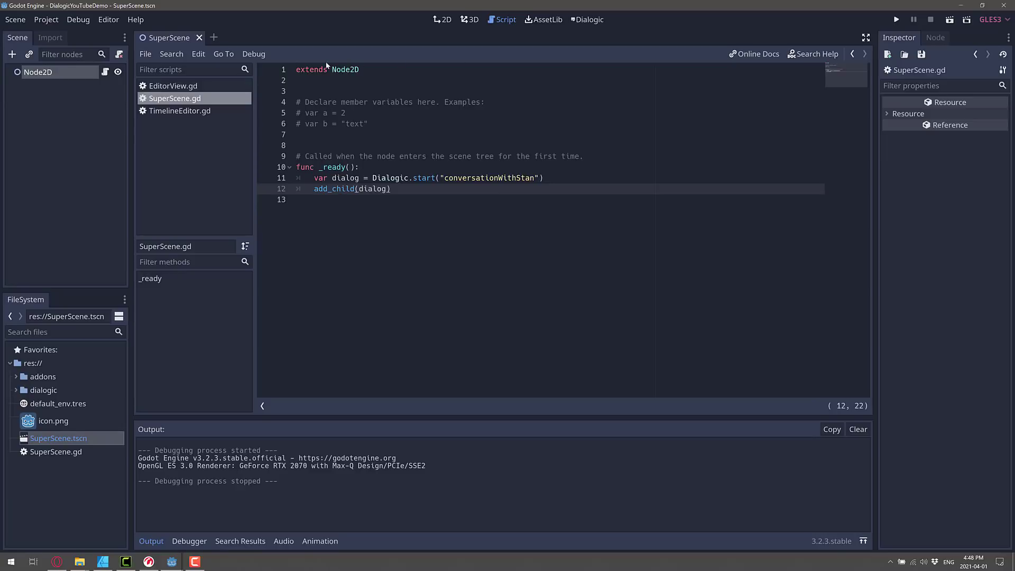
# Step: Add a Question event "What is your favourite Colour" with the choices "Blue" and "Pizza" to the conversationWithStan timeline
pyautogui.click(588, 20)
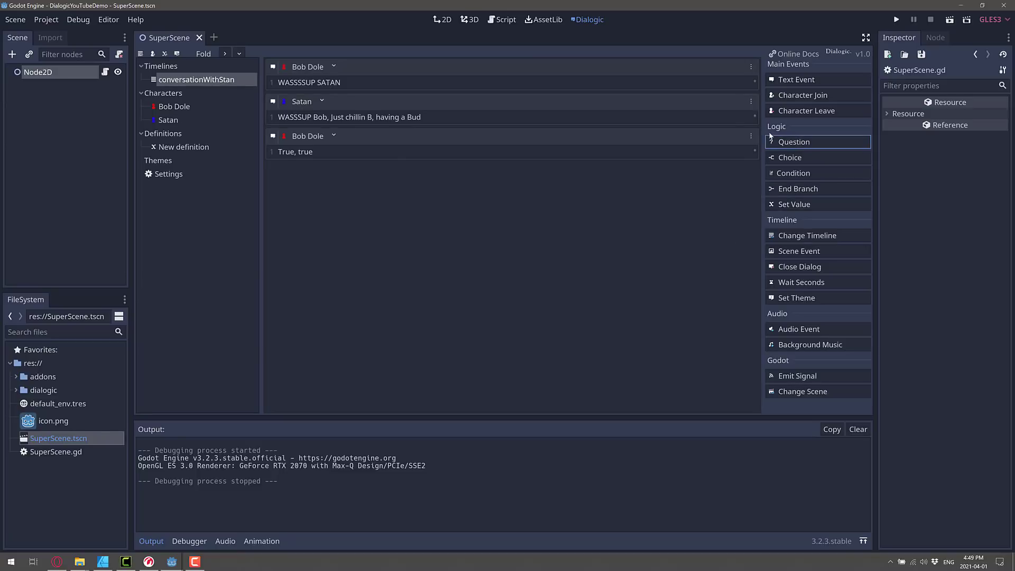
pyautogui.click(796, 143)
pyautogui.click(340, 170)
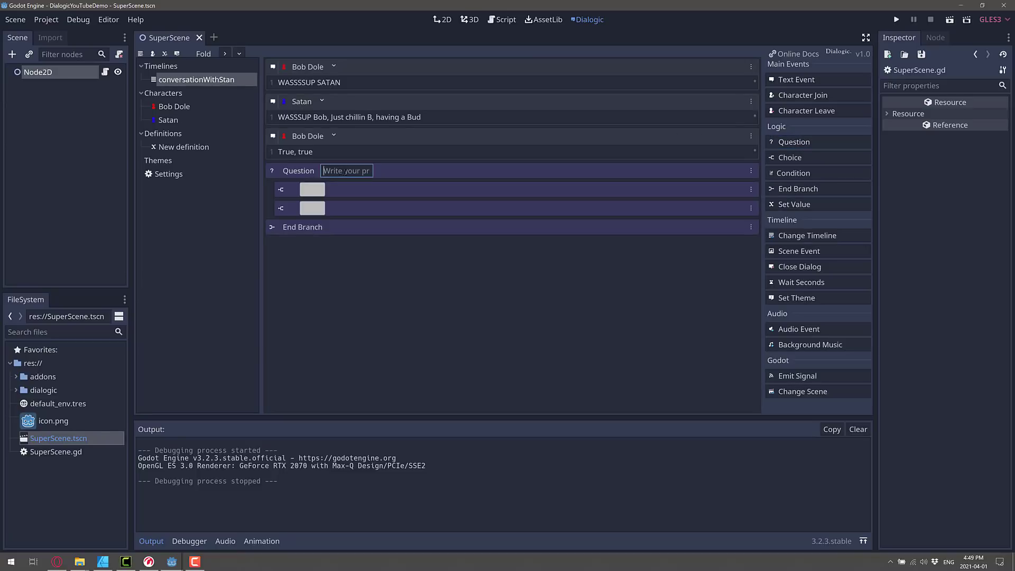
pyautogui.write('What is your favourite Colour')
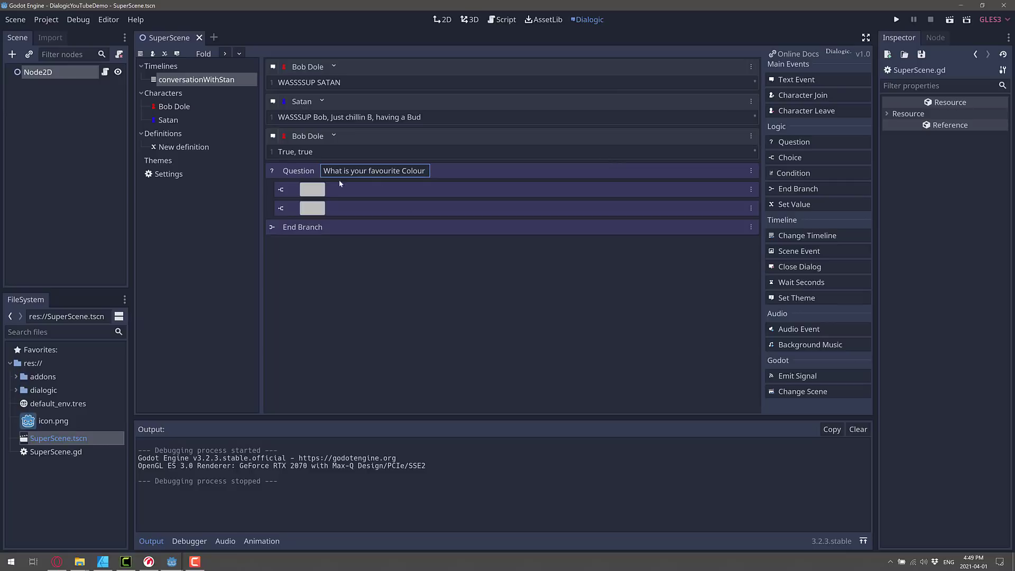
pyautogui.click(304, 191)
pyautogui.write('Blue')
pyautogui.click(317, 206)
pyautogui.write('Pizza')
# Step: Add a text event under the Pizza choice reading "You're an idiot, that's not a colour", and a Close Dialog event after End Branch
pyautogui.click(796, 79)
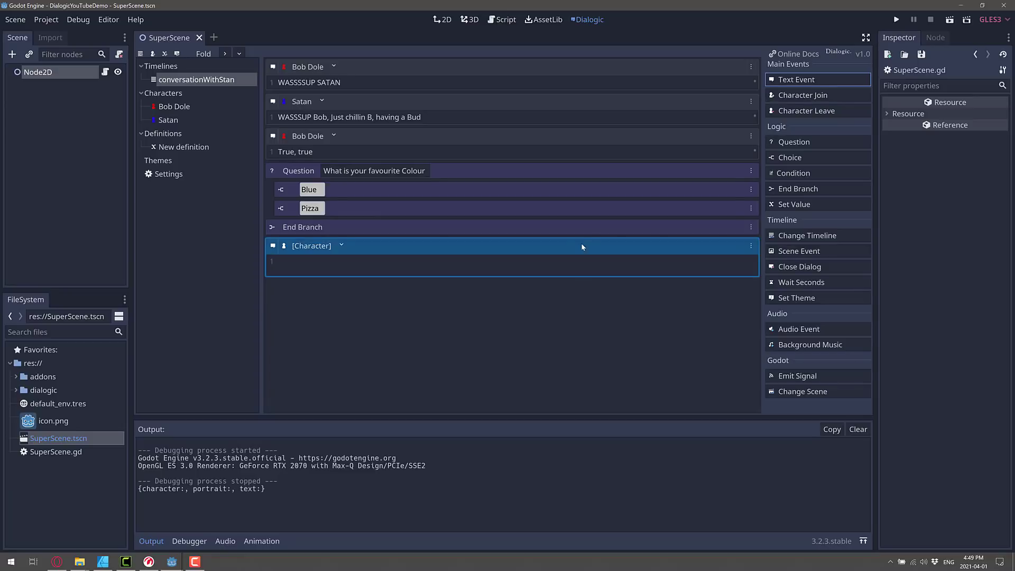
pyautogui.moveTo(582, 243); pyautogui.dragTo(585, 224)
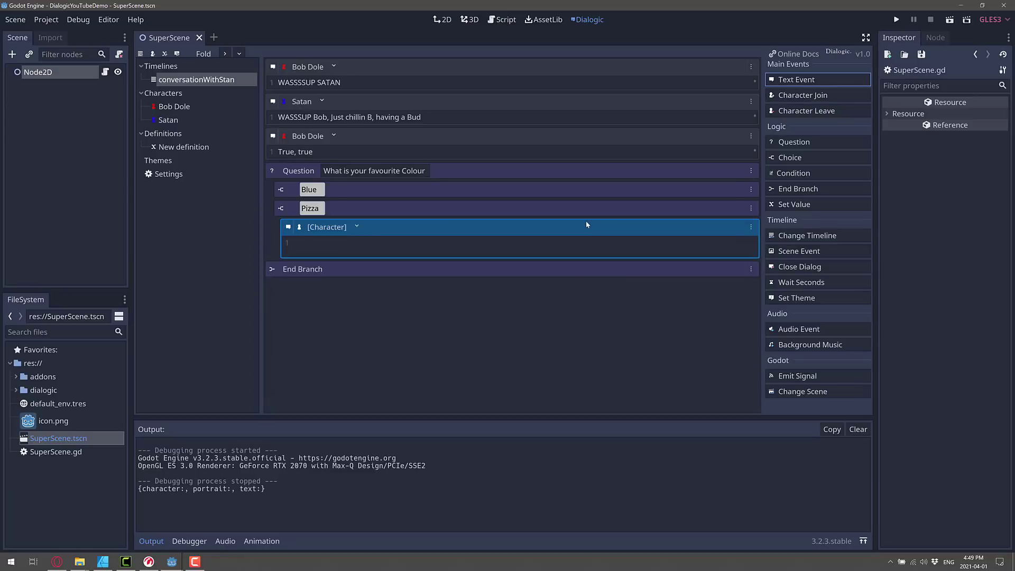
pyautogui.click(395, 243)
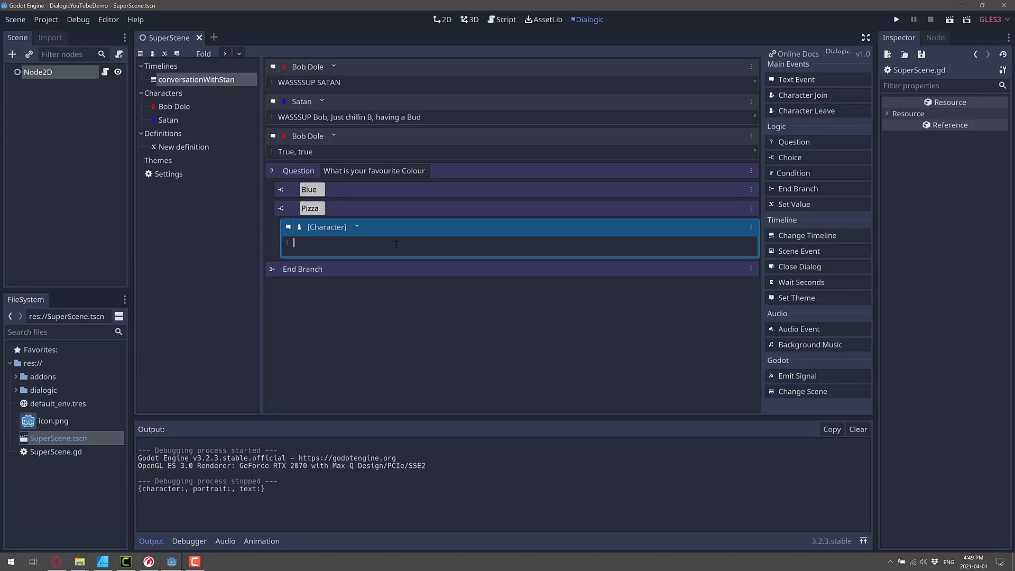
pyautogui.write("You're an ai")
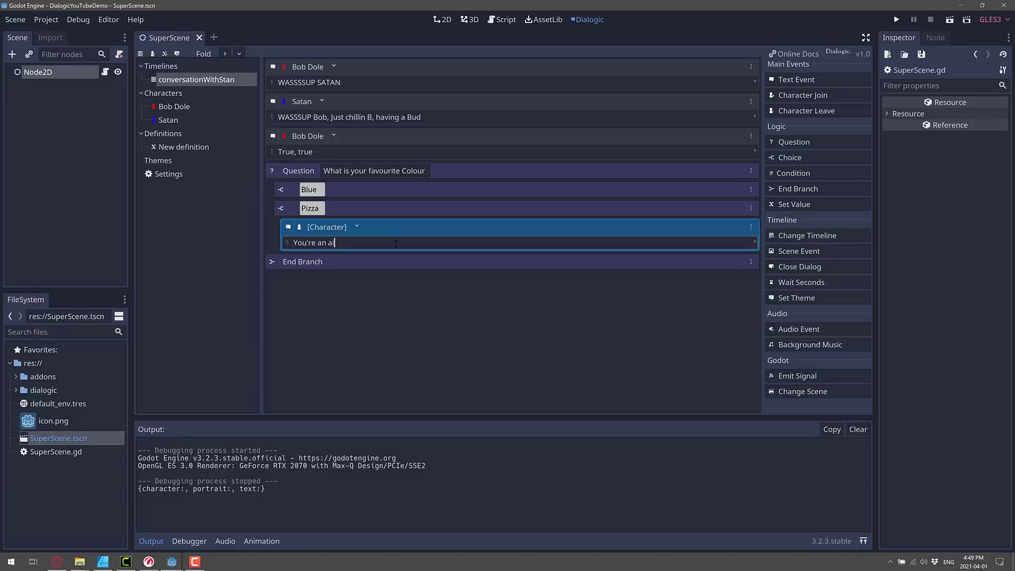
pyautogui.write('di')
pyautogui.press('BackSpace')
pyautogui.press('BackSpace')
pyautogui.press('BackSpace')
pyautogui.press('BackSpace')
pyautogui.write("idiot, that's not a colour")
pyautogui.click(793, 269)
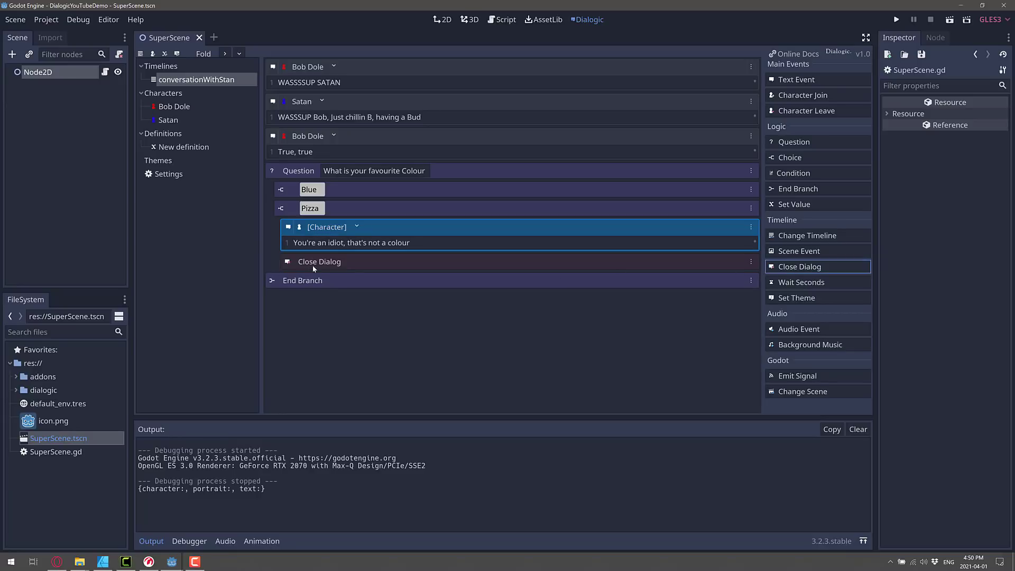
pyautogui.moveTo(312, 262); pyautogui.dragTo(308, 289)
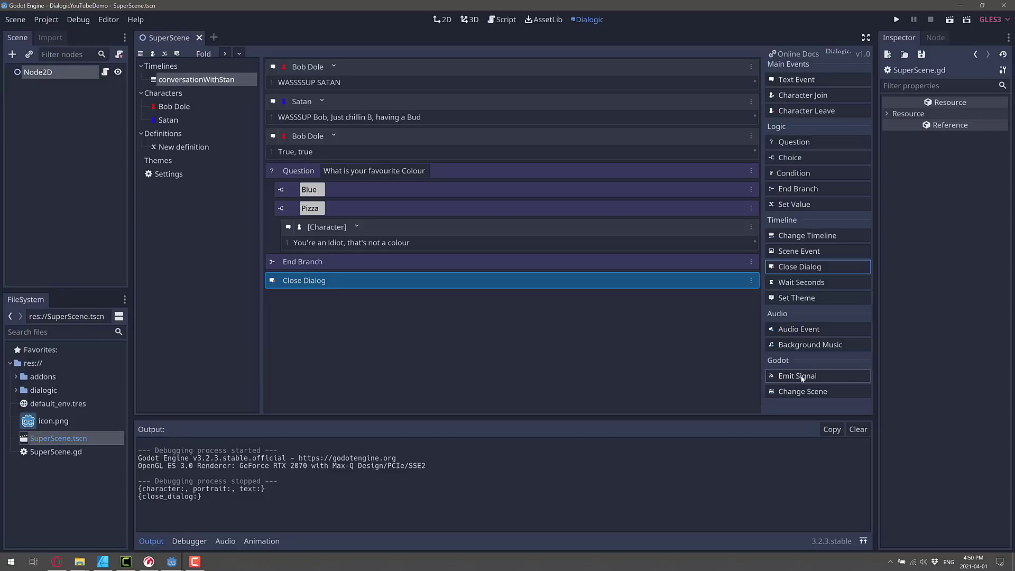
# Step: Show Node2D's signals in the 2D workspace, and place icon.png in the scene as a selected sprite
pyautogui.click(445, 23)
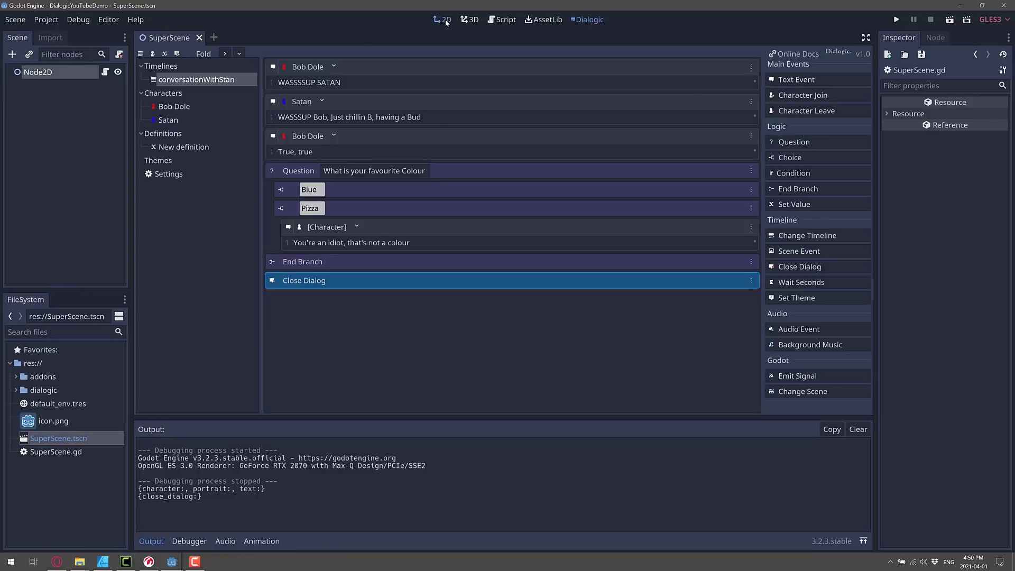
pyautogui.click(45, 72)
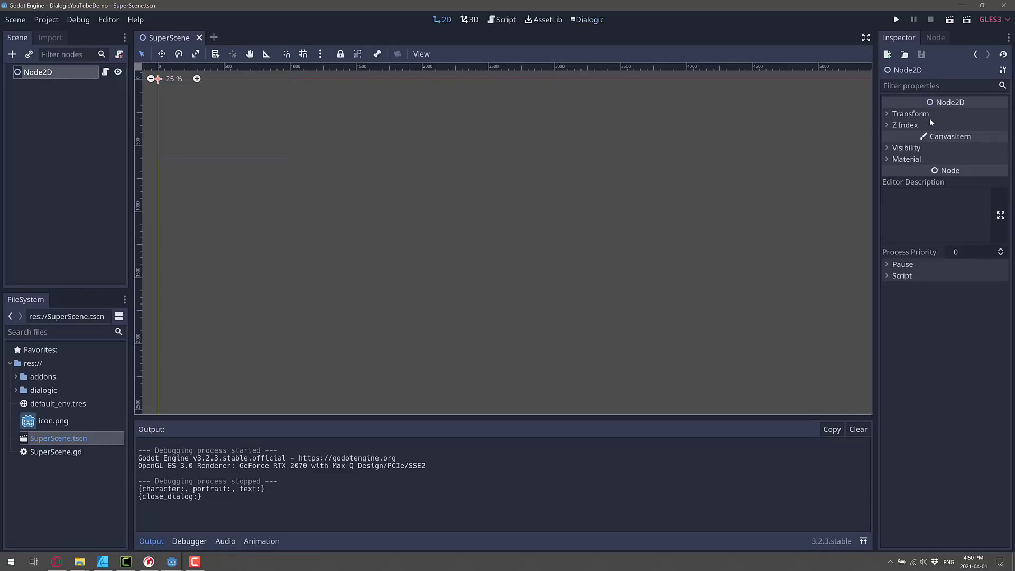
pyautogui.click(934, 39)
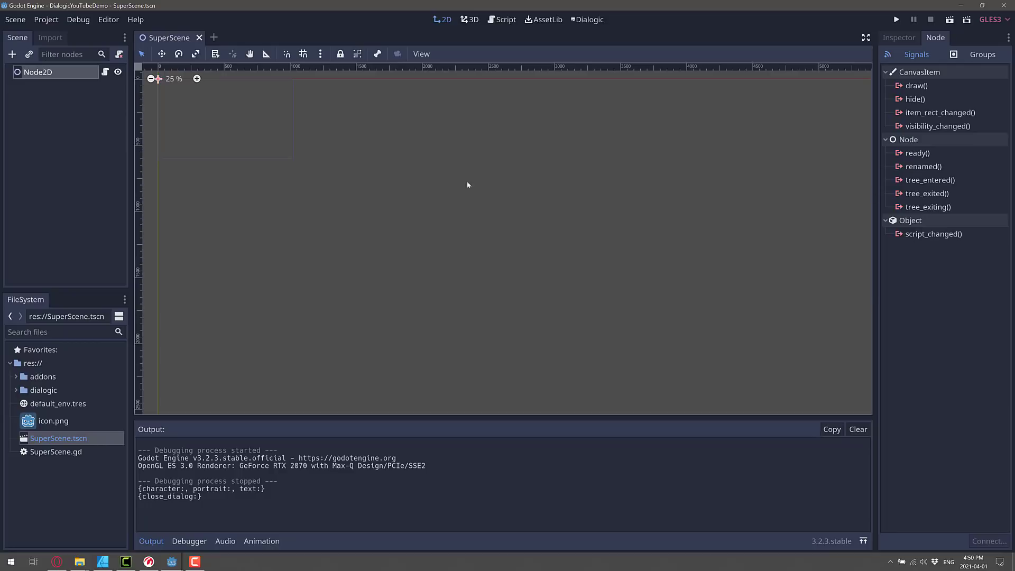
pyautogui.moveTo(32, 421); pyautogui.dragTo(206, 122)
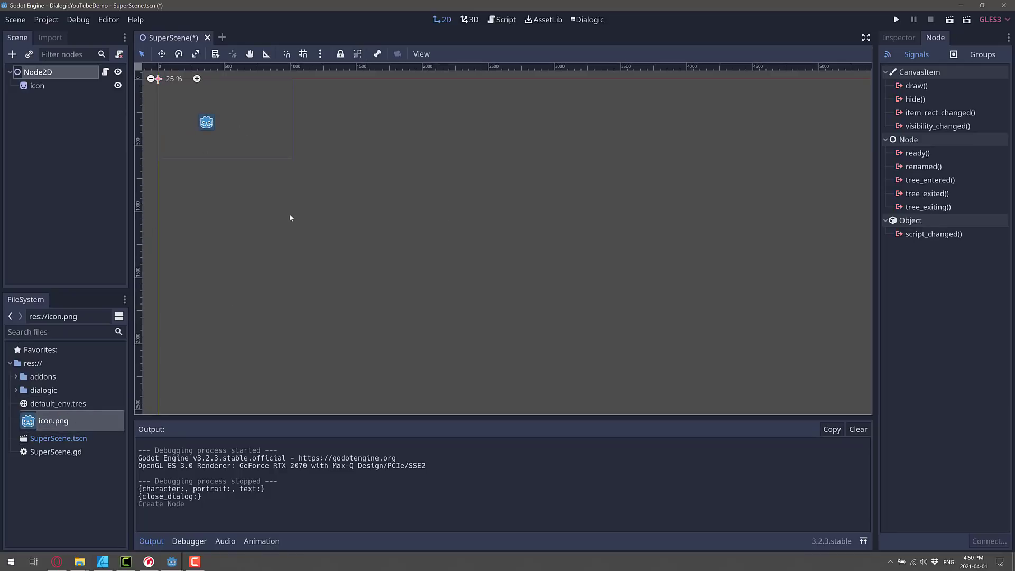
pyautogui.click(213, 121)
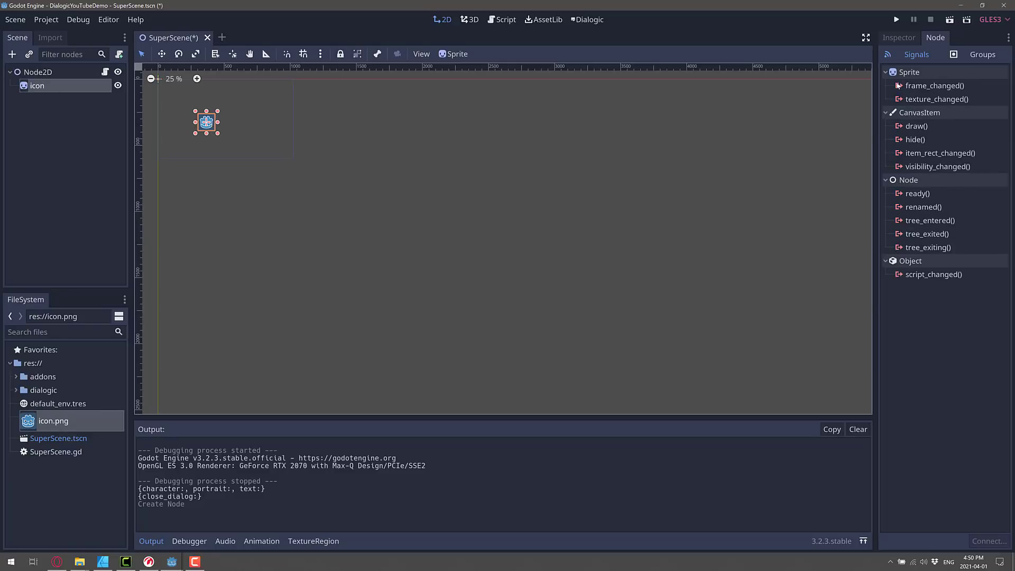
# Step: Run the project from the timeline editor, play the dialogue through answering the question with Pizza, and close the game window
pyautogui.click(586, 19)
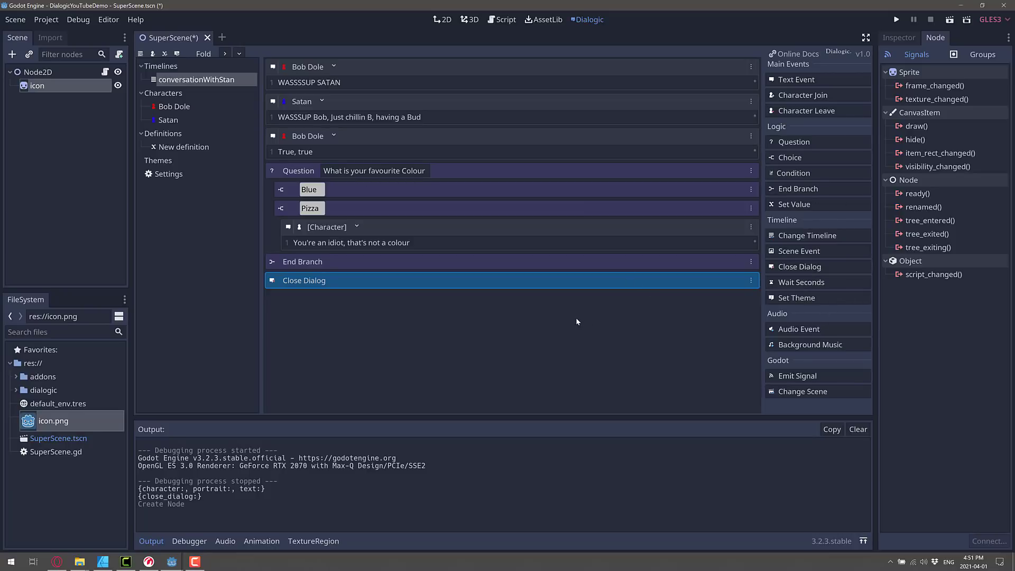
pyautogui.click(442, 283)
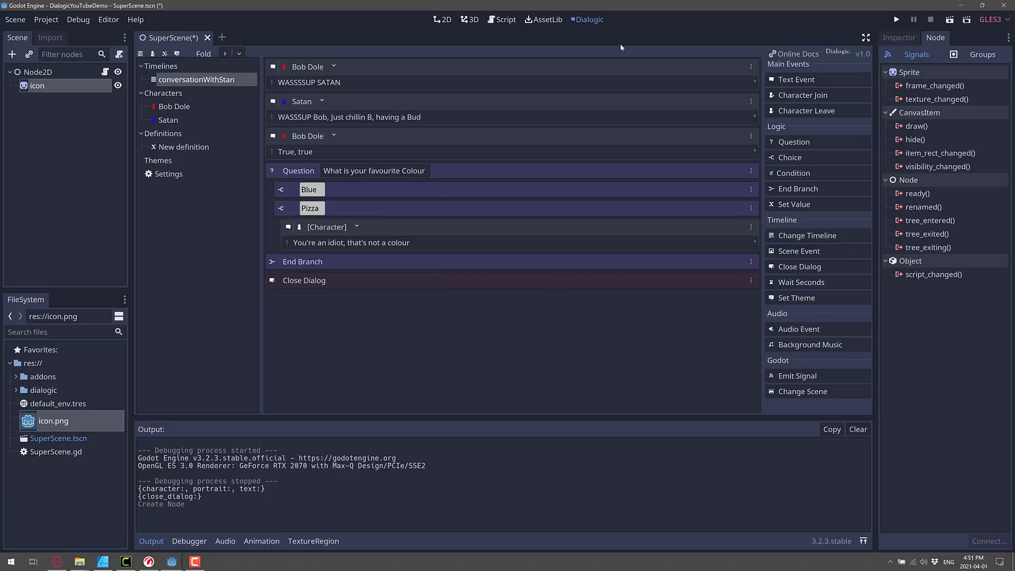
pyautogui.click(897, 19)
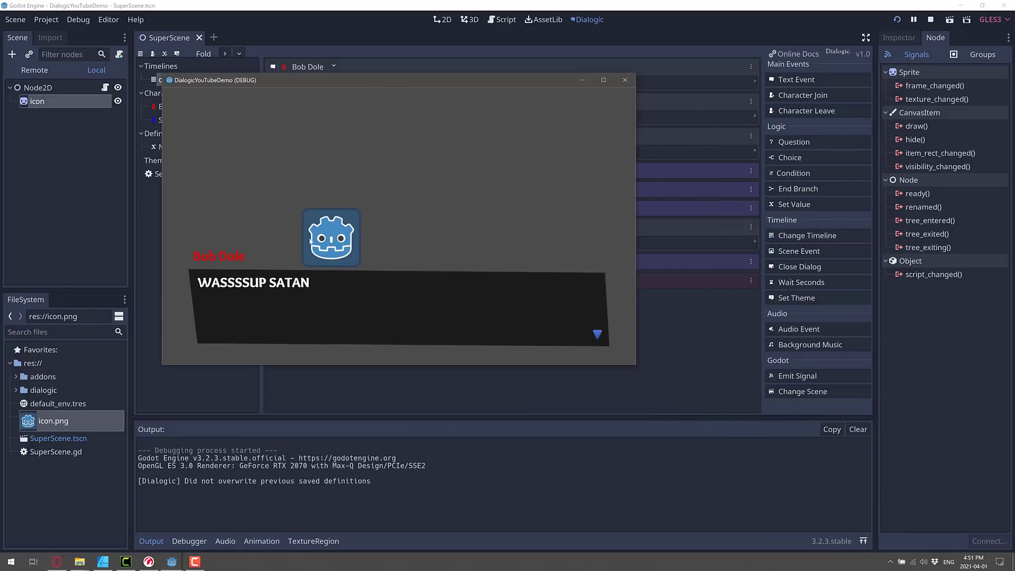
pyautogui.click(570, 307)
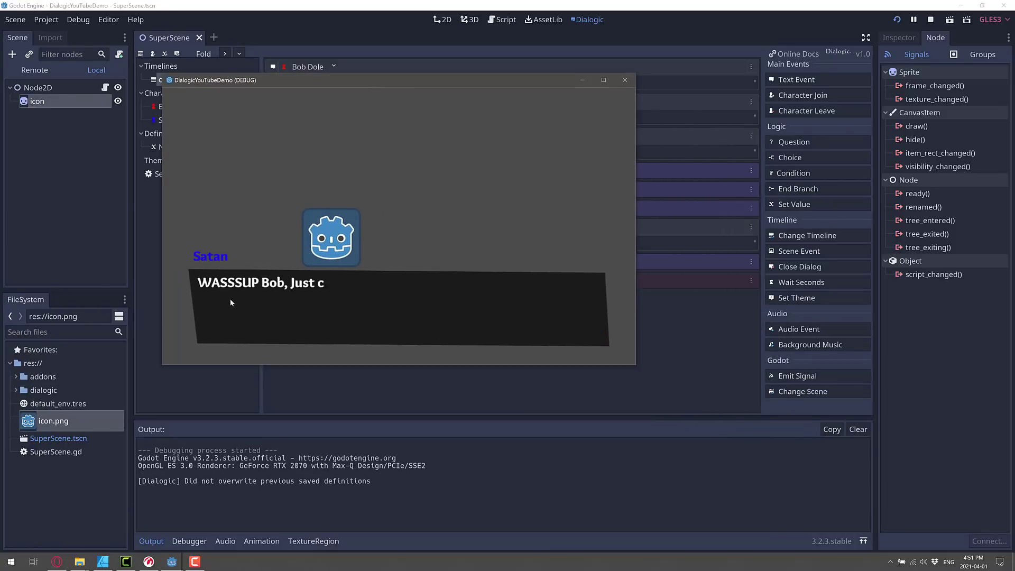
pyautogui.click(571, 317)
pyautogui.click(325, 311)
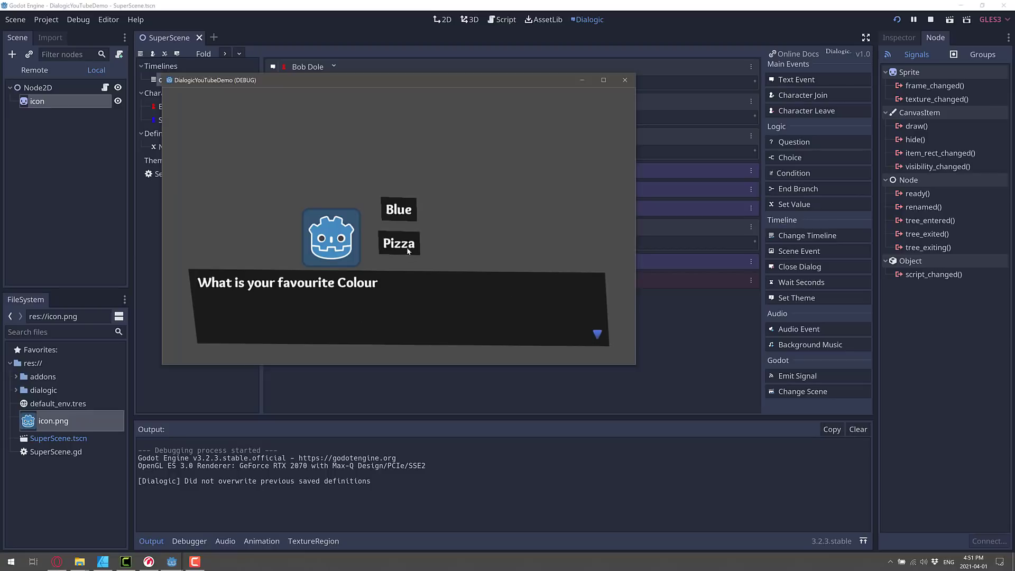
pyautogui.click(403, 250)
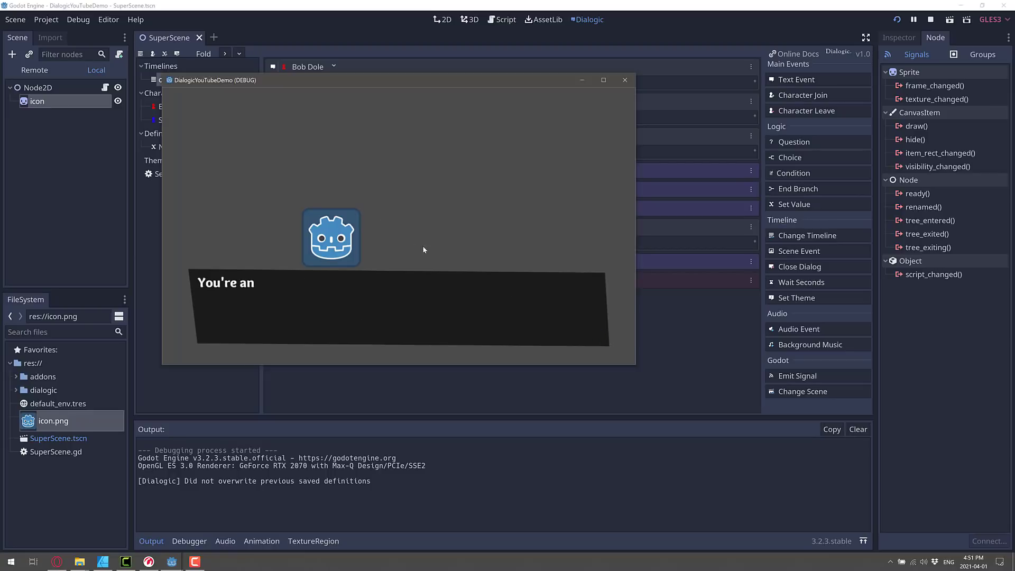
pyautogui.click(423, 288)
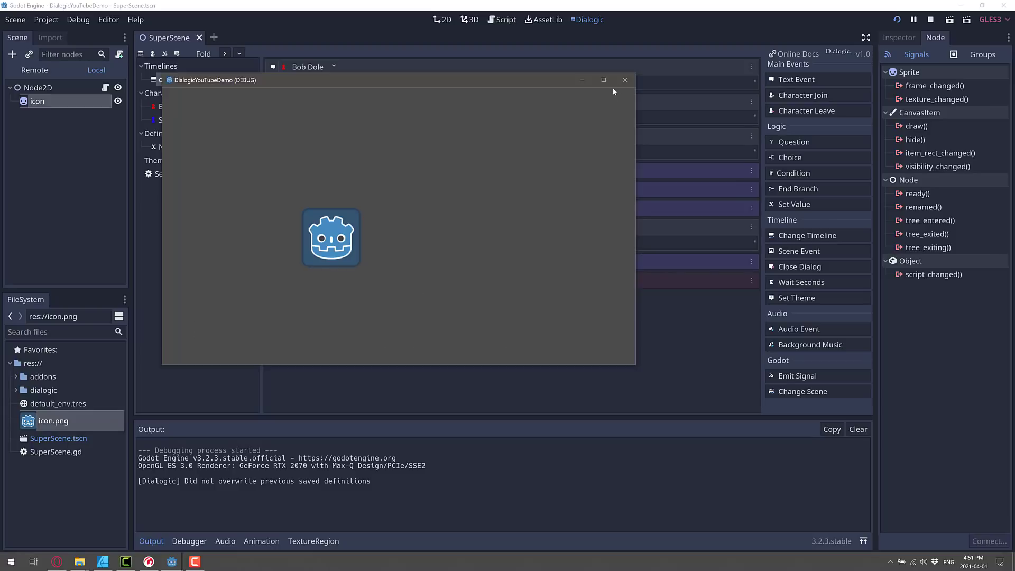
pyautogui.click(625, 80)
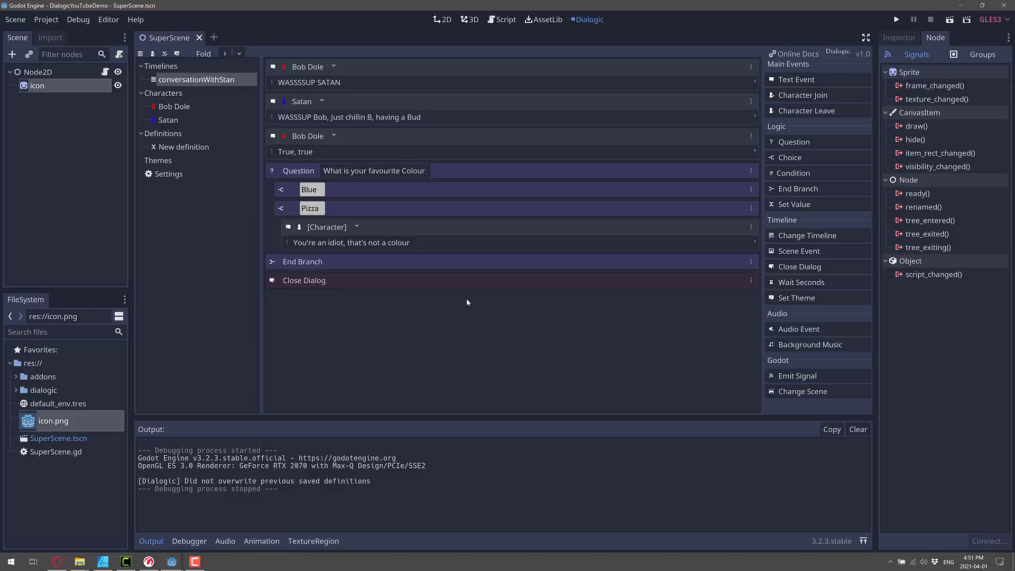
# Step: Create a new Dialogic theme under Themes
pyautogui.click(162, 163)
pyautogui.click(177, 55)
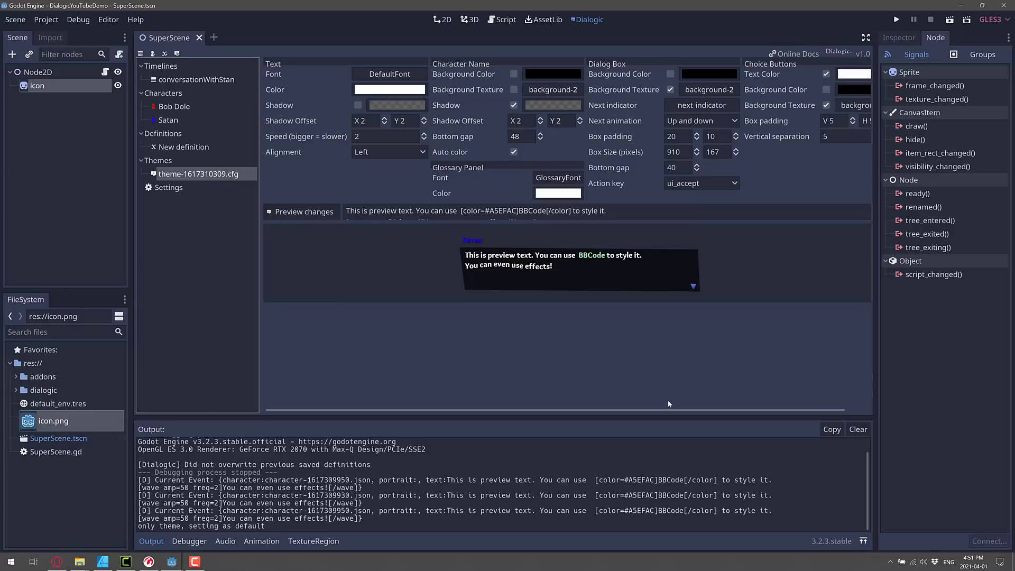
# Step: Toggle the dialog box's background texture off and back on, and expand the theme editor to the distraction-free view
pyautogui.click(670, 89)
pyautogui.click(670, 89)
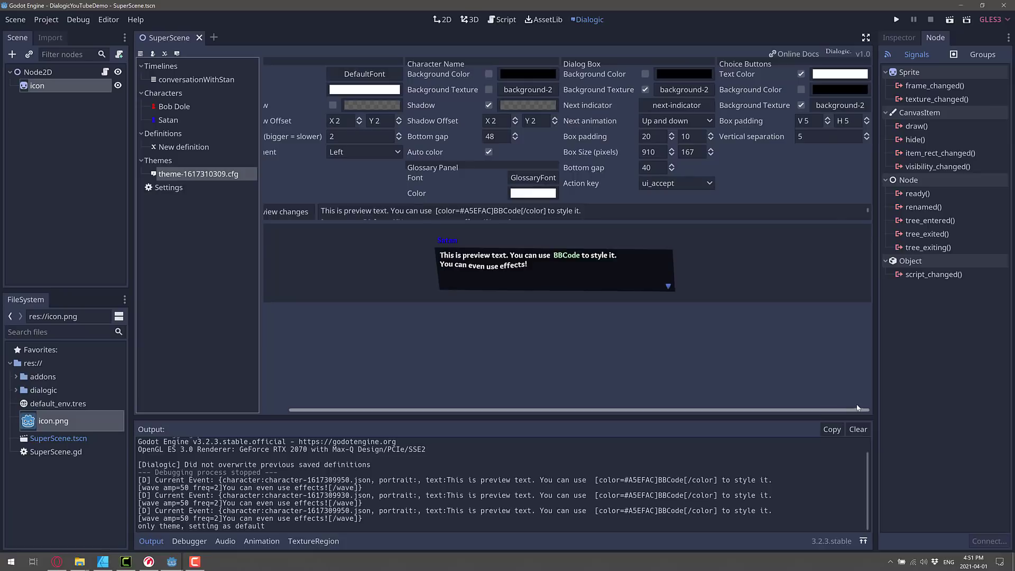
pyautogui.click(866, 38)
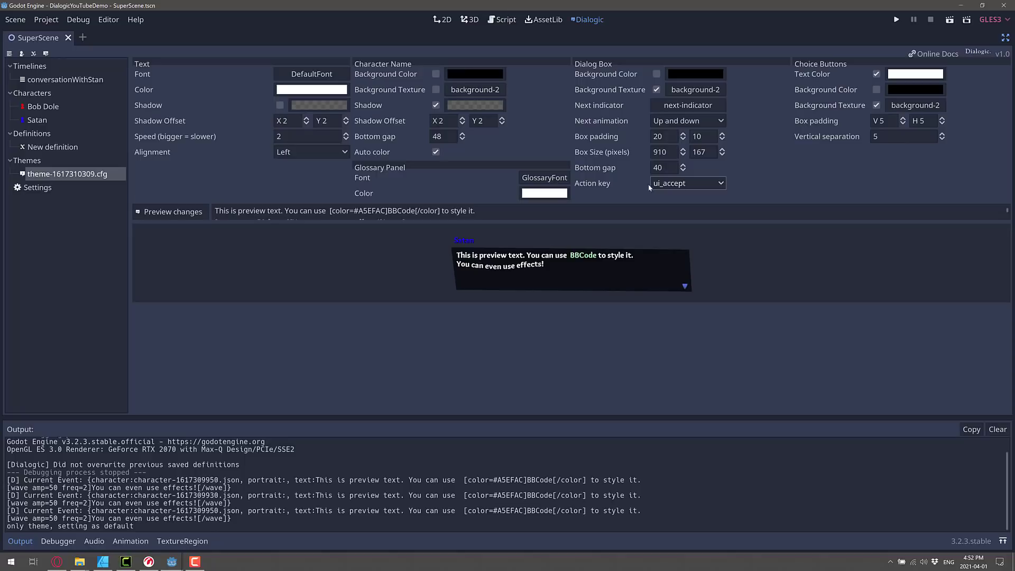
# Step: Show the action key choices for the theme's dialog box, and highlight part of the BBCode preview text
pyautogui.click(721, 185)
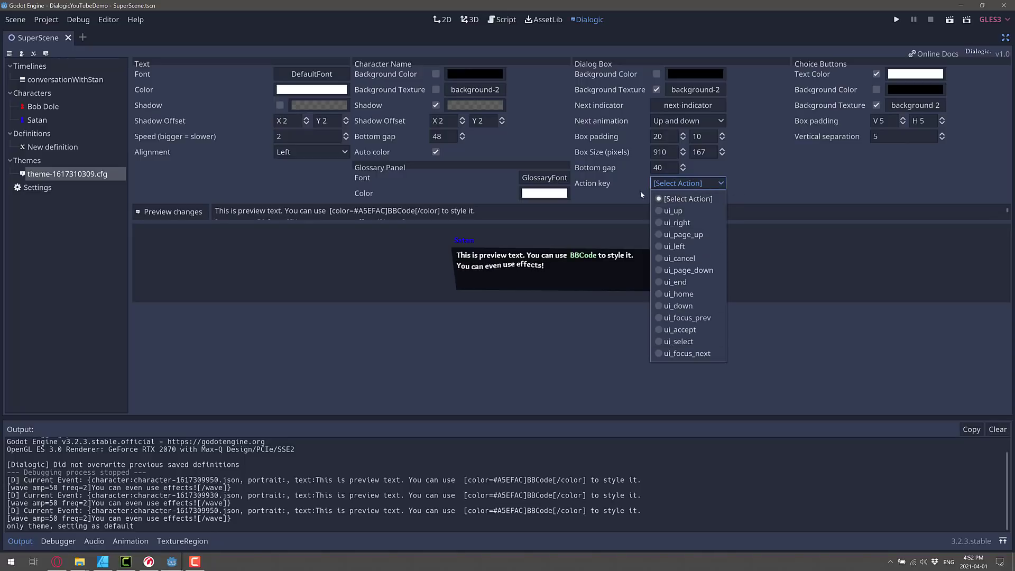
pyautogui.click(779, 176)
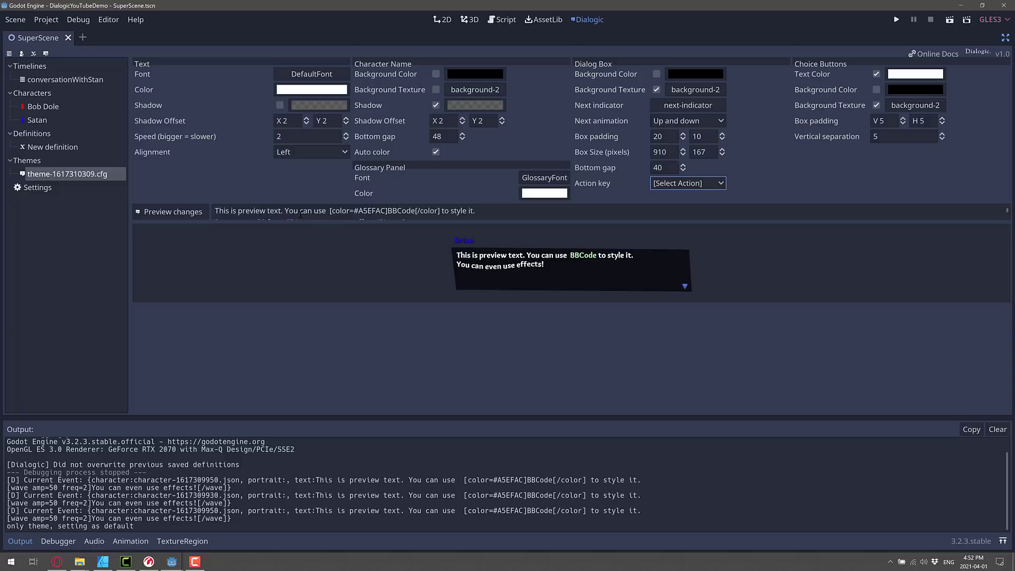
pyautogui.moveTo(300, 211); pyautogui.dragTo(482, 267)
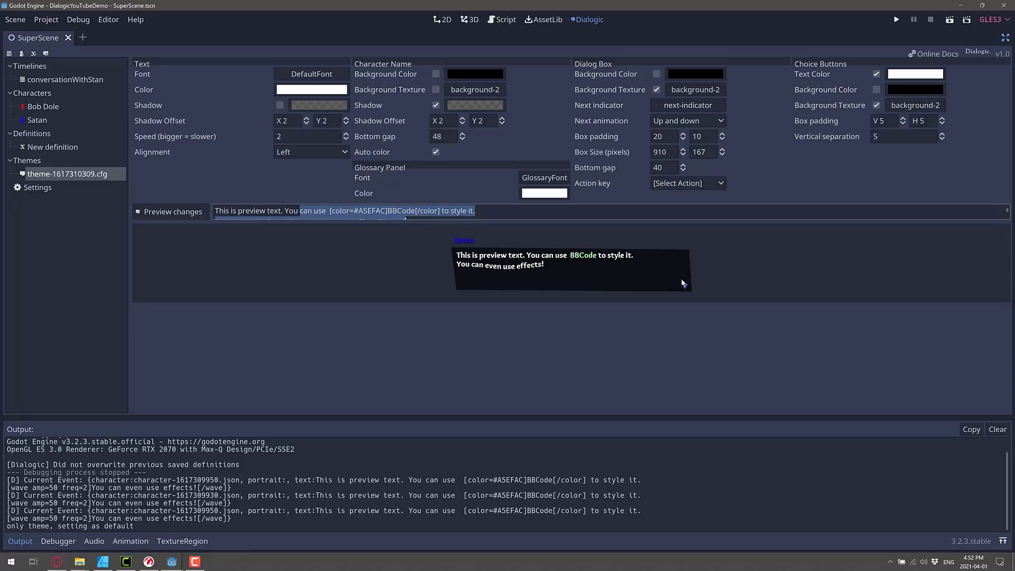
# Step: Set the dialog box's next indicator to icon.png, run the project to check it in the dialogue, and close the game window
pyautogui.click(693, 107)
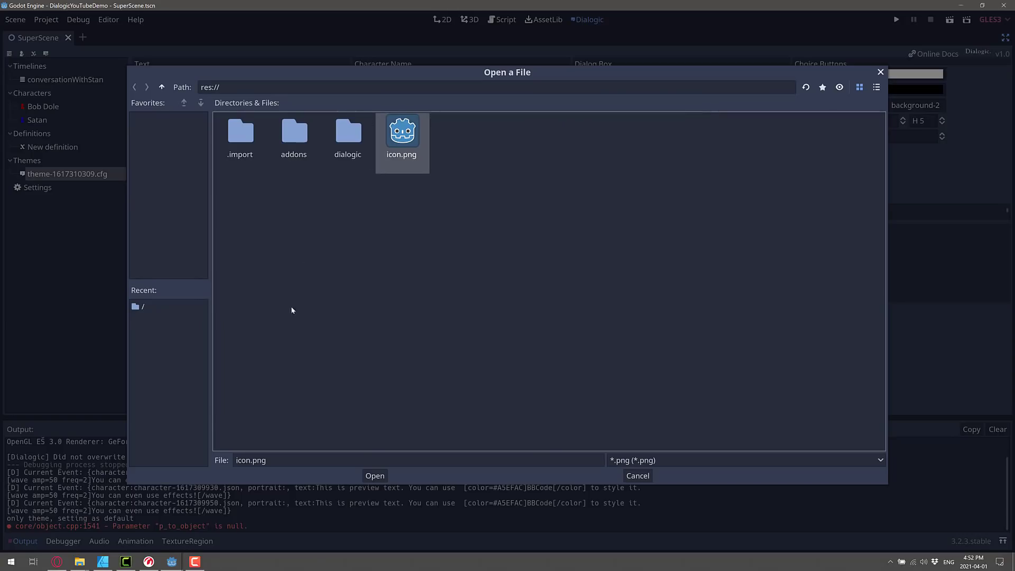
pyautogui.click(638, 476)
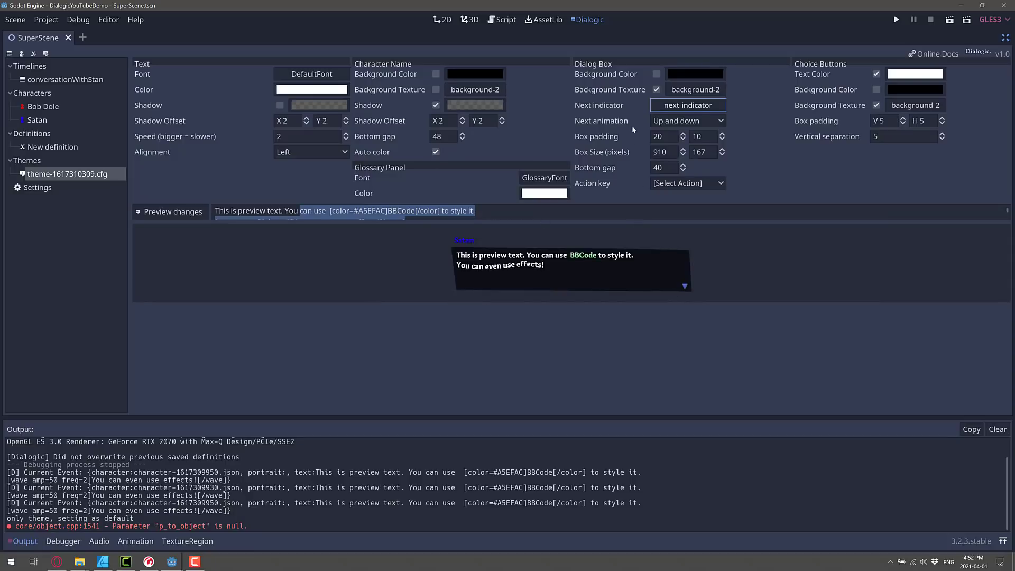
pyautogui.click(693, 106)
pyautogui.doubleClick(407, 142)
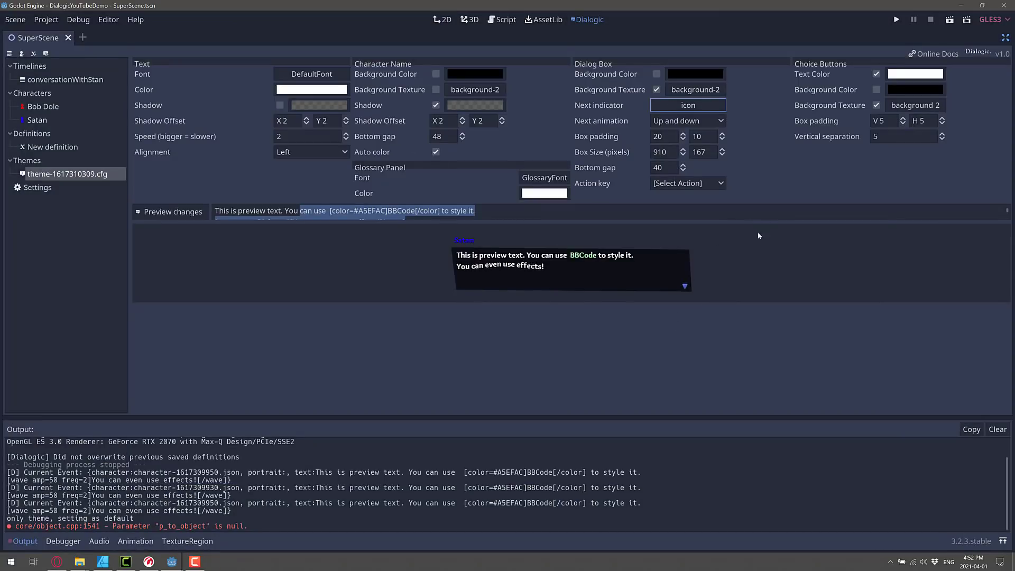
pyautogui.click(900, 19)
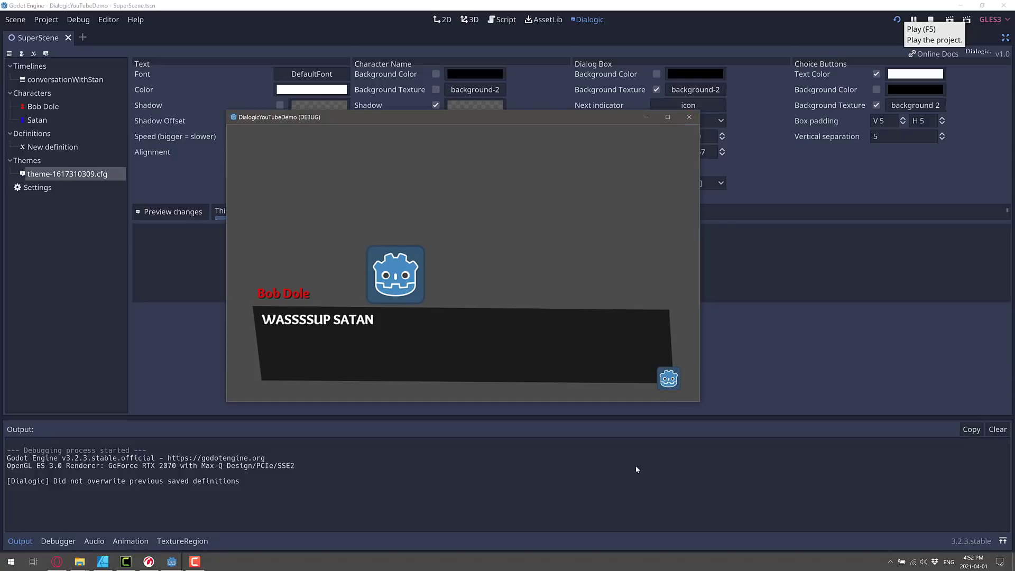
pyautogui.click(690, 118)
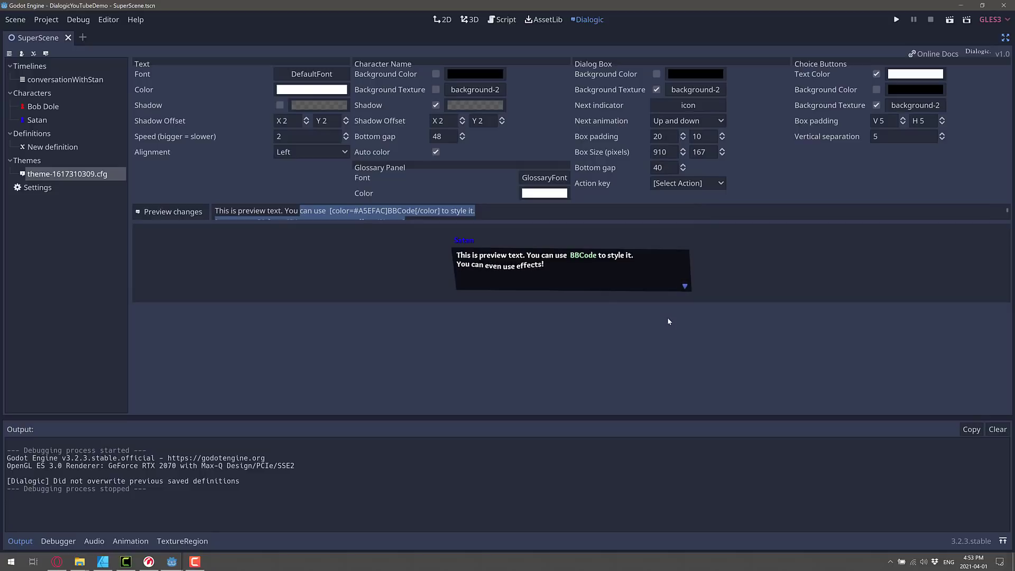
# Step: Switch to the Dialogic 1.0 release page on GitHub and examine the installation and export notes, highlighting the *.json, *.cfg filter instruction
pyautogui.hotkey('alt', 'Tab')
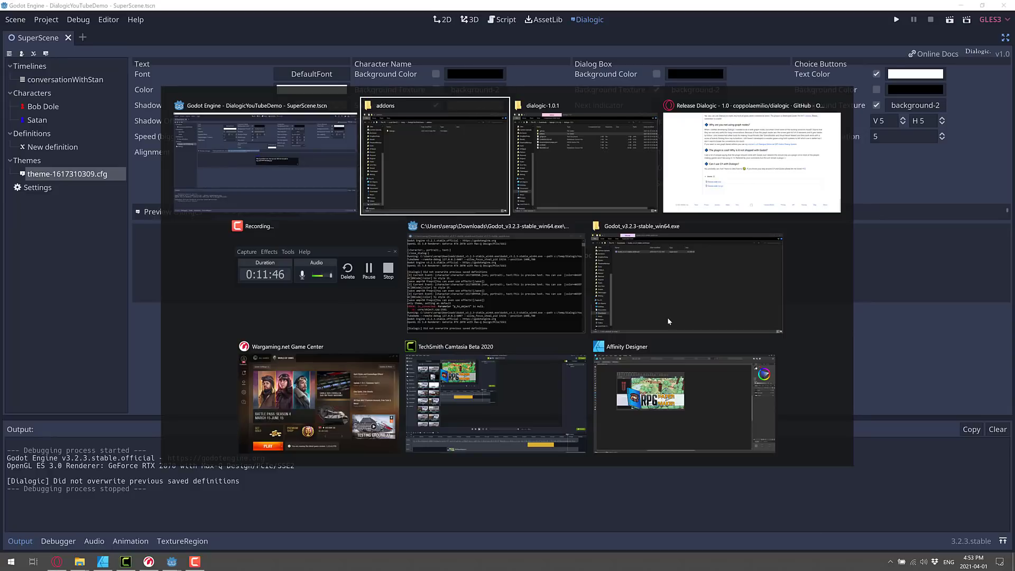
pyautogui.hotkey('alt', 'Tab')
pyautogui.hotkey('alt', 'Tab')
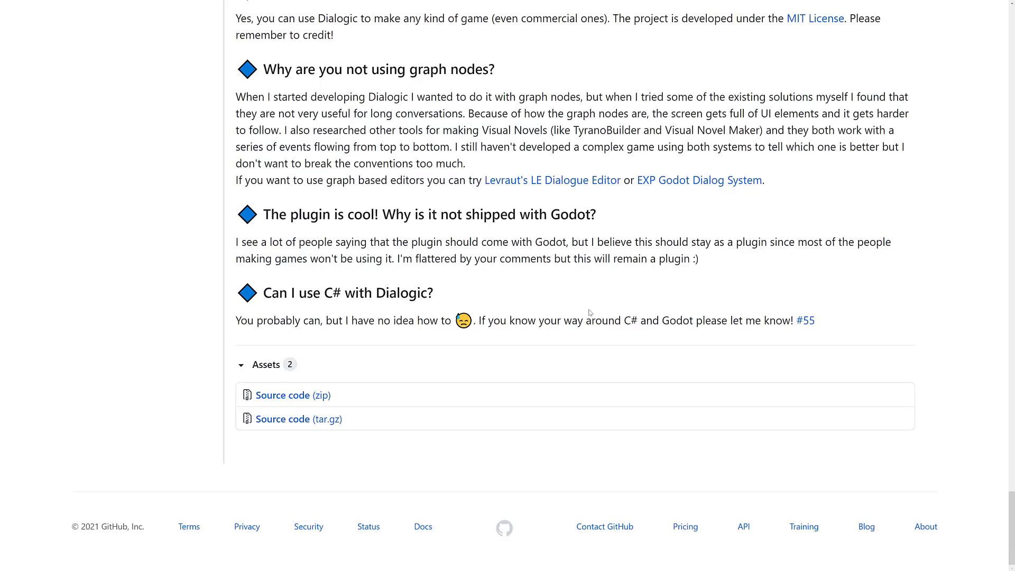
pyautogui.scroll(20, 563, 299)
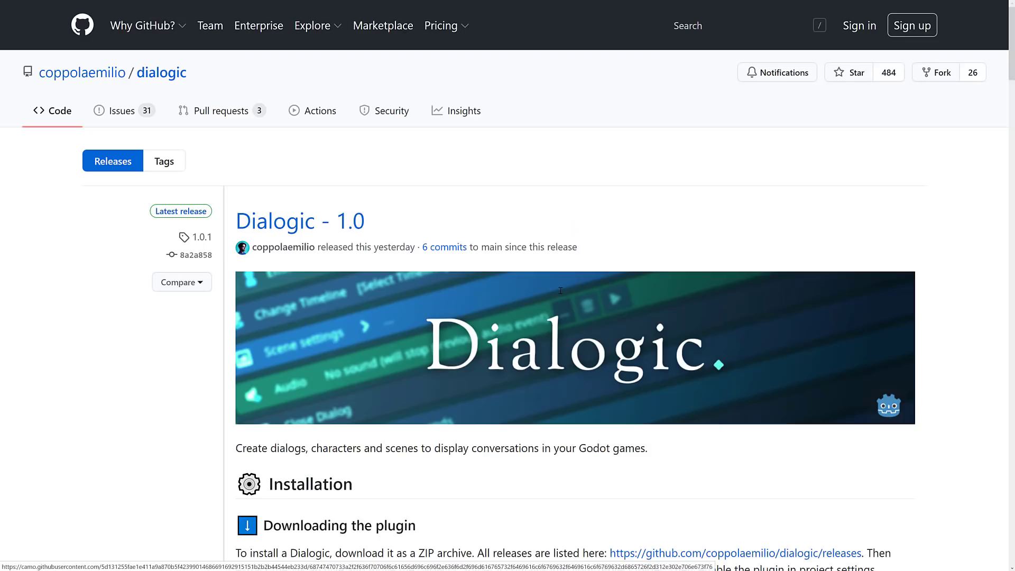
pyautogui.scroll(-7, 560, 294)
pyautogui.scroll(-4, 560, 294)
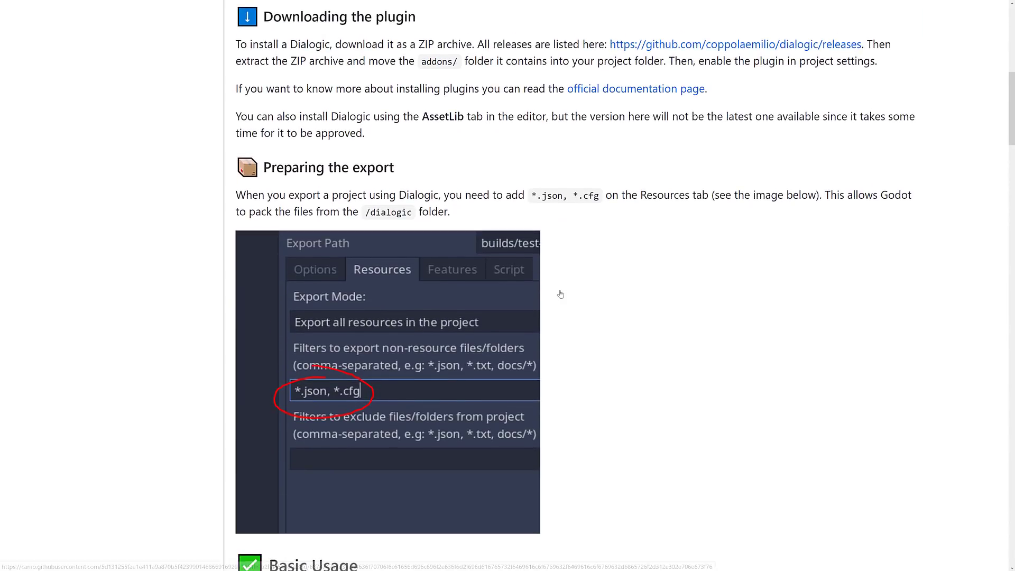
pyautogui.scroll(-4, 561, 294)
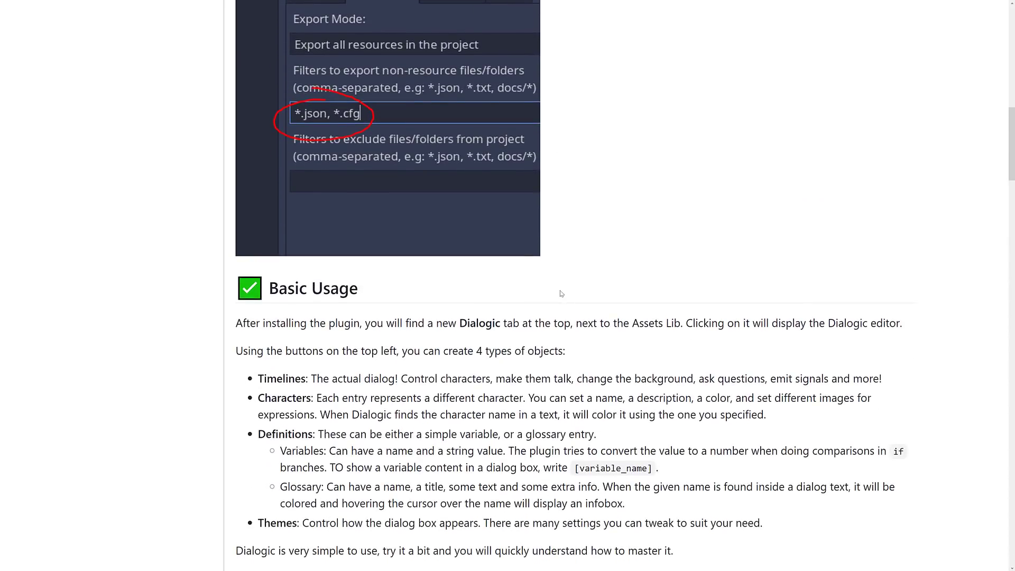
pyautogui.scroll(4, 562, 294)
pyautogui.scroll(3, 561, 294)
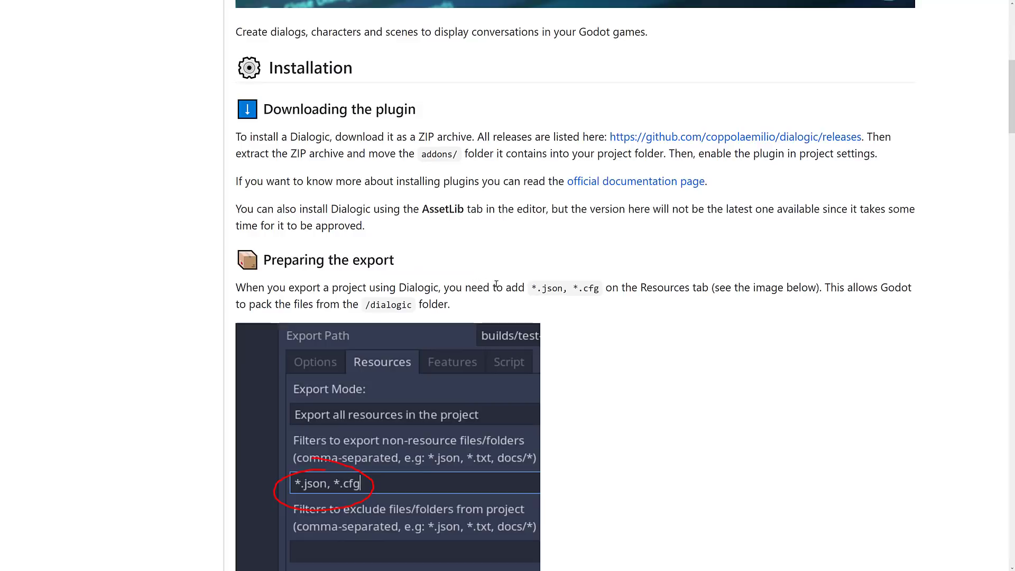
pyautogui.moveTo(478, 287); pyautogui.dragTo(631, 288)
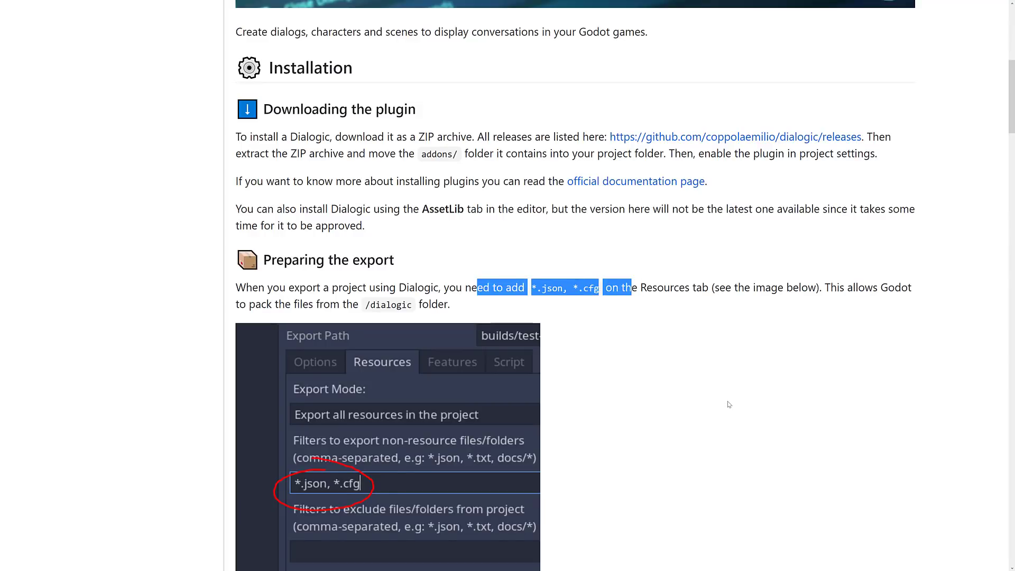
# Step: Read through the basic usage section and the v1.0 documentation of the Dialogic class methods, from start to get_current_timeline
pyautogui.scroll(-3, 729, 403)
pyautogui.scroll(-3, 729, 403)
pyautogui.scroll(-7, 661, 323)
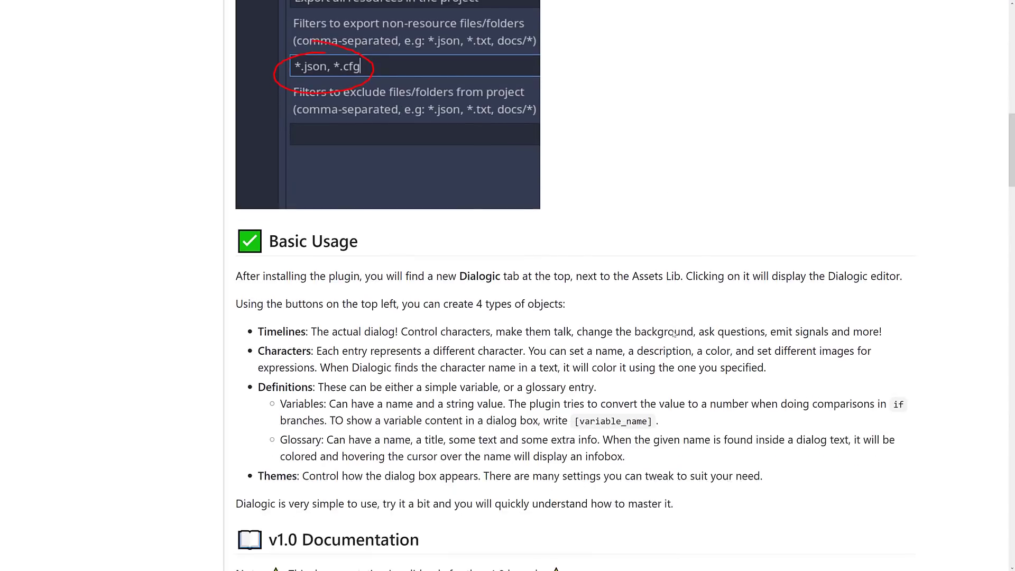
pyautogui.scroll(-6, 624, 317)
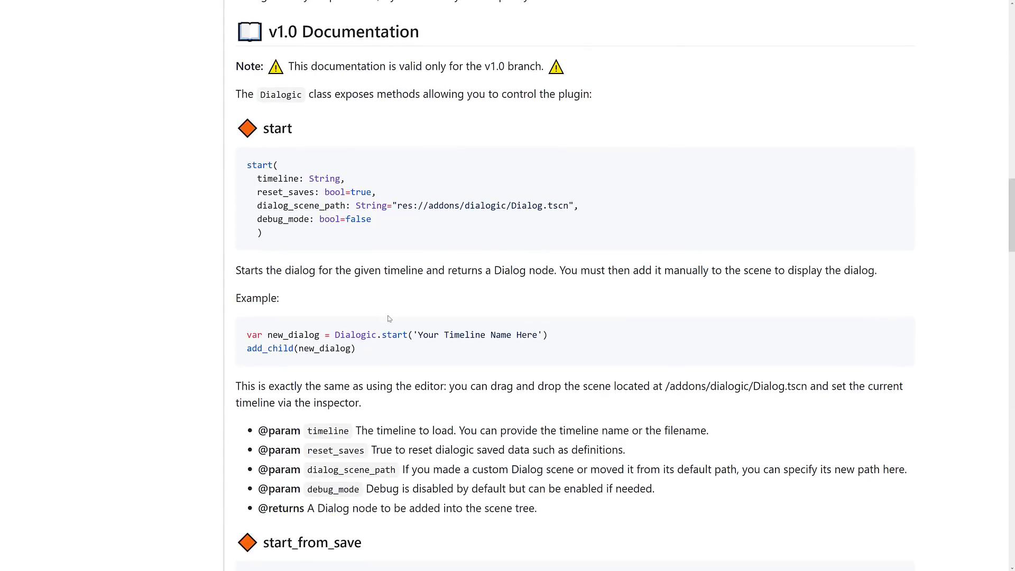
pyautogui.scroll(-8, 389, 319)
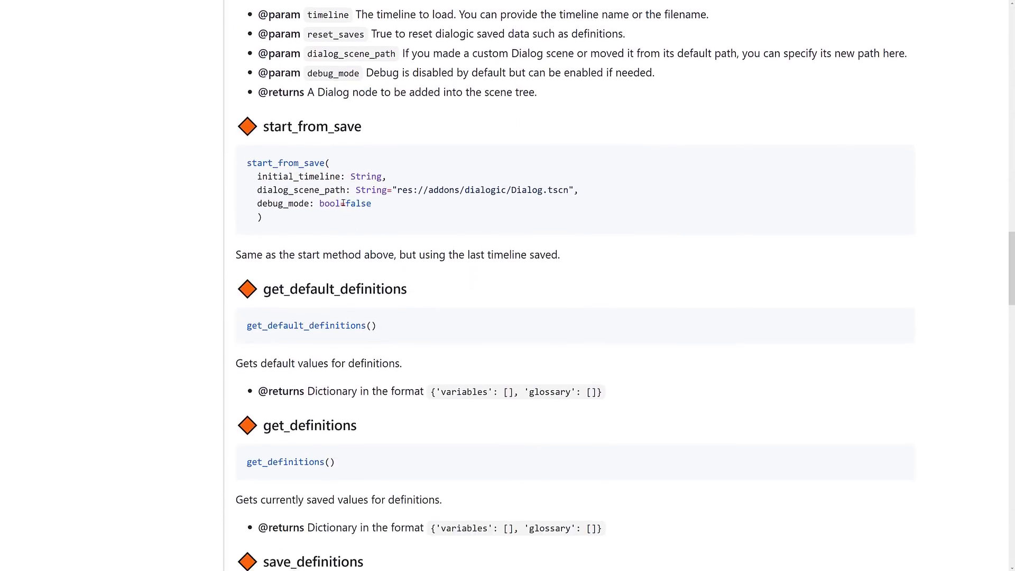
pyautogui.scroll(-12, 342, 203)
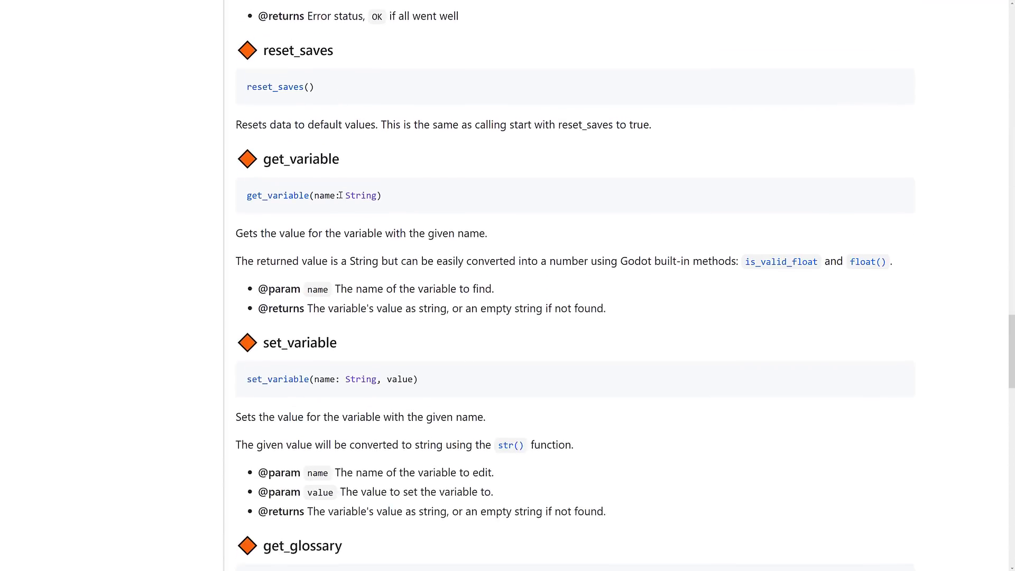
pyautogui.scroll(-4, 340, 196)
pyautogui.scroll(5, 265, 249)
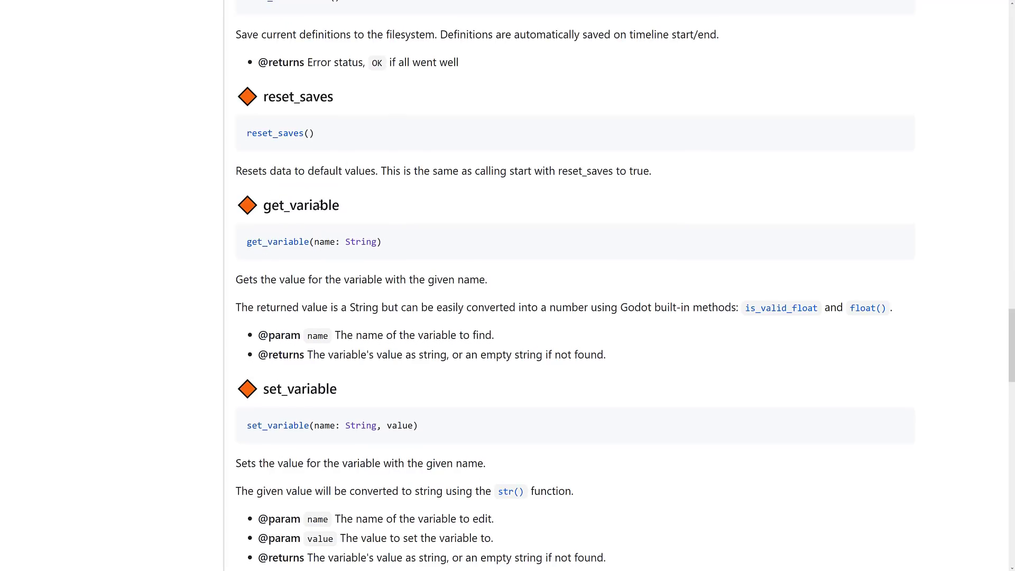
pyautogui.scroll(-7, 433, 385)
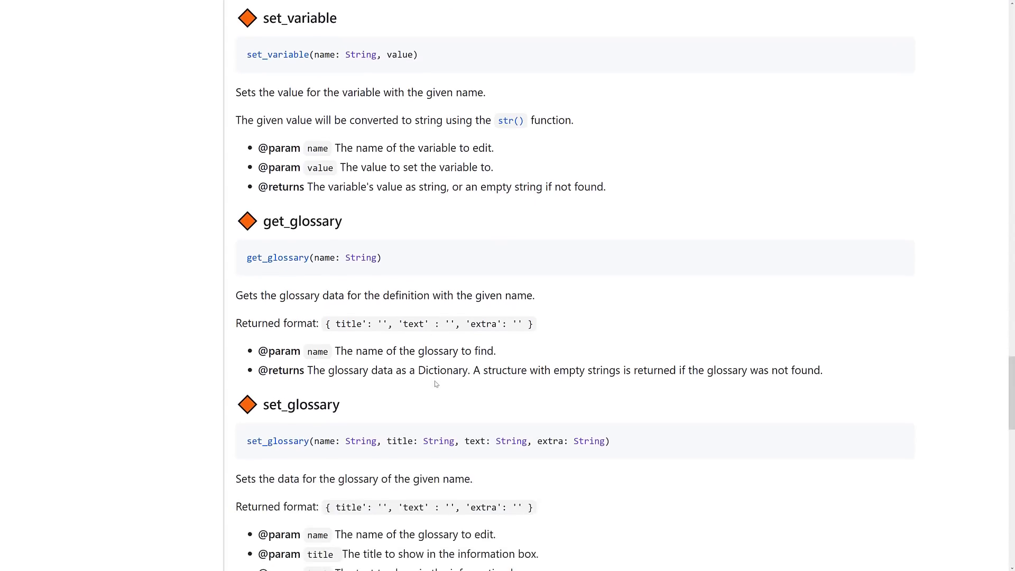
pyautogui.scroll(-6, 436, 384)
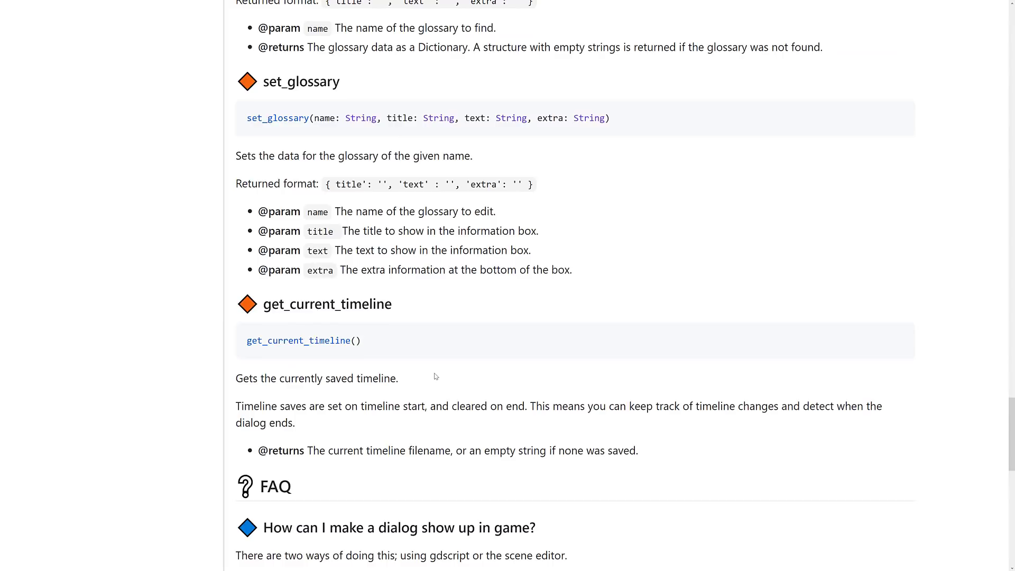
pyautogui.scroll(-2, 435, 376)
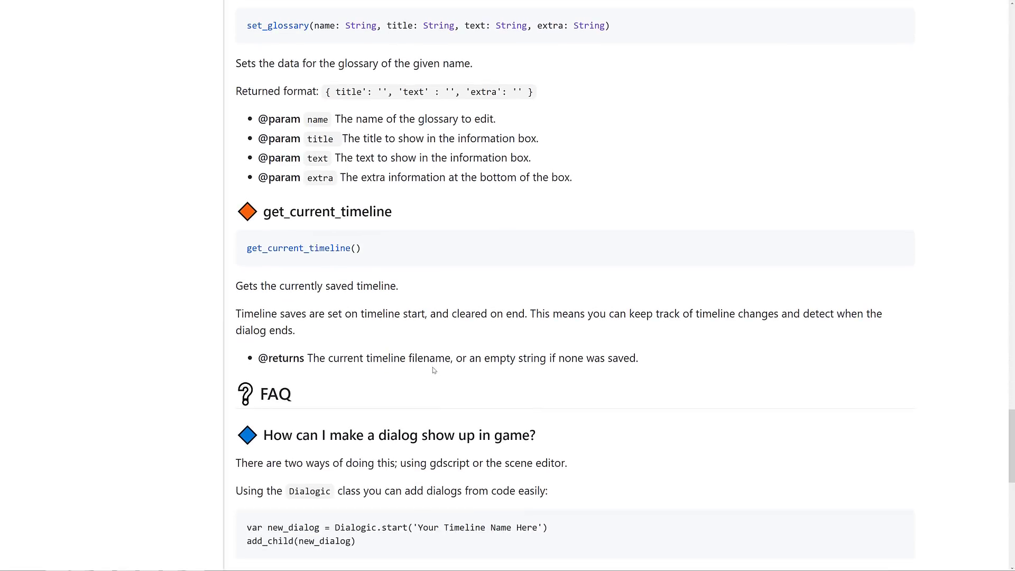
# Step: Switch back to Godot, add a Set Value event at the end of the conversationWithStan timeline, and show its available definitions
pyautogui.hotkey('alt', 'Tab')
pyautogui.click(69, 79)
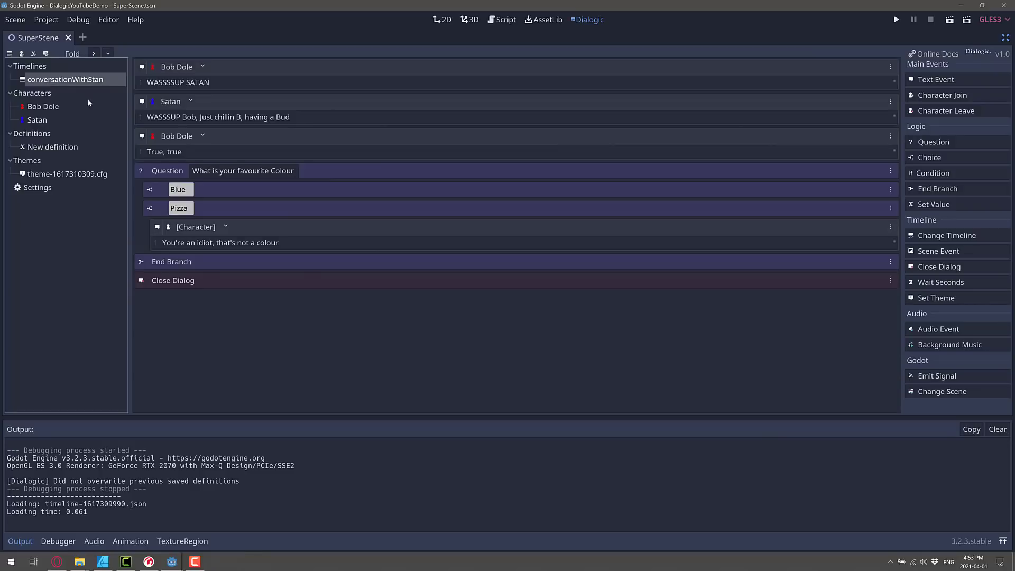
pyautogui.click(930, 203)
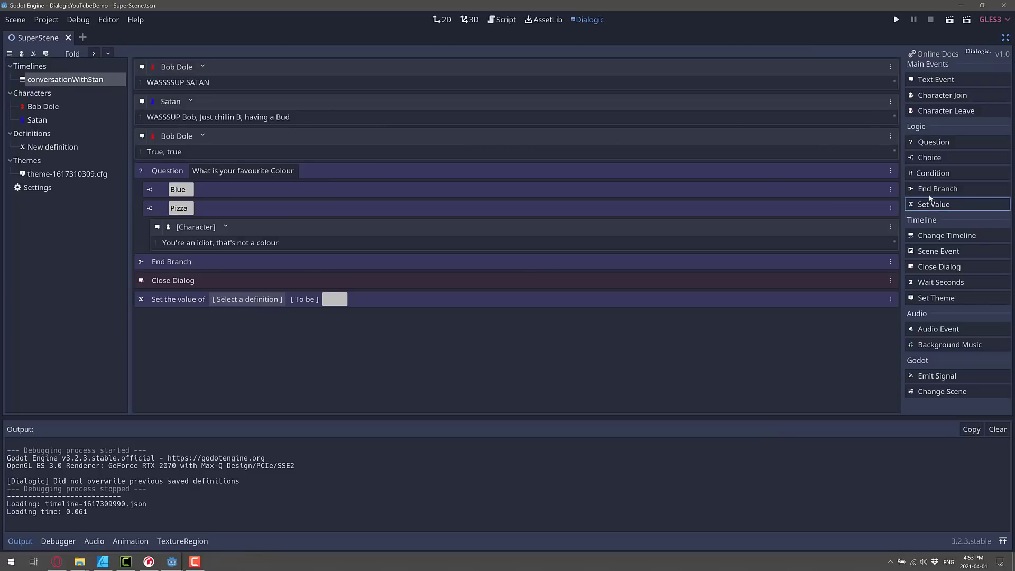
pyautogui.click(250, 300)
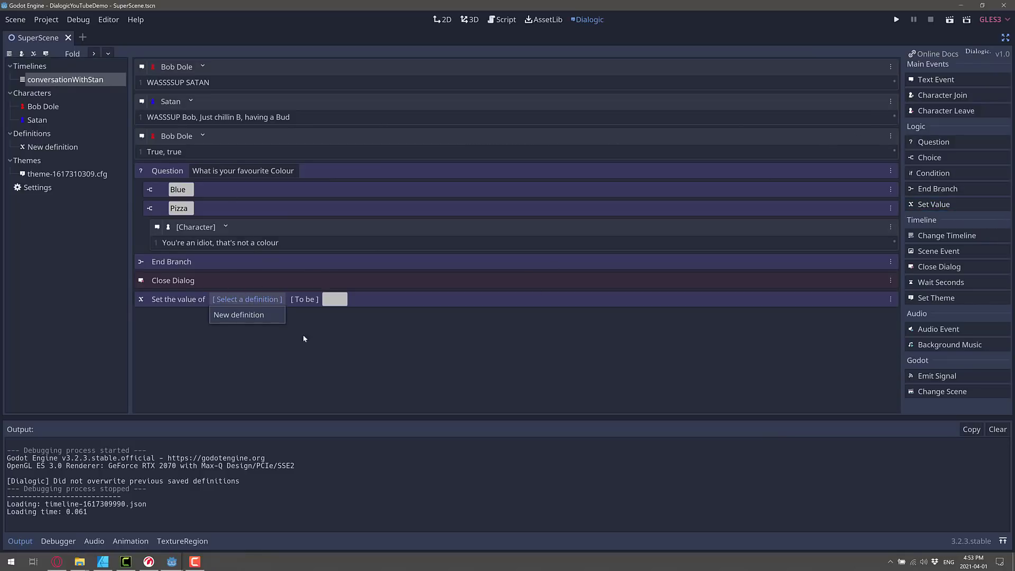
# Step: Return to the GitHub release page, look through the FAQ down to the assets, and go back to the page's beginning
pyautogui.hotkey('alt', 'Tab')
pyautogui.scroll(-3, 497, 254)
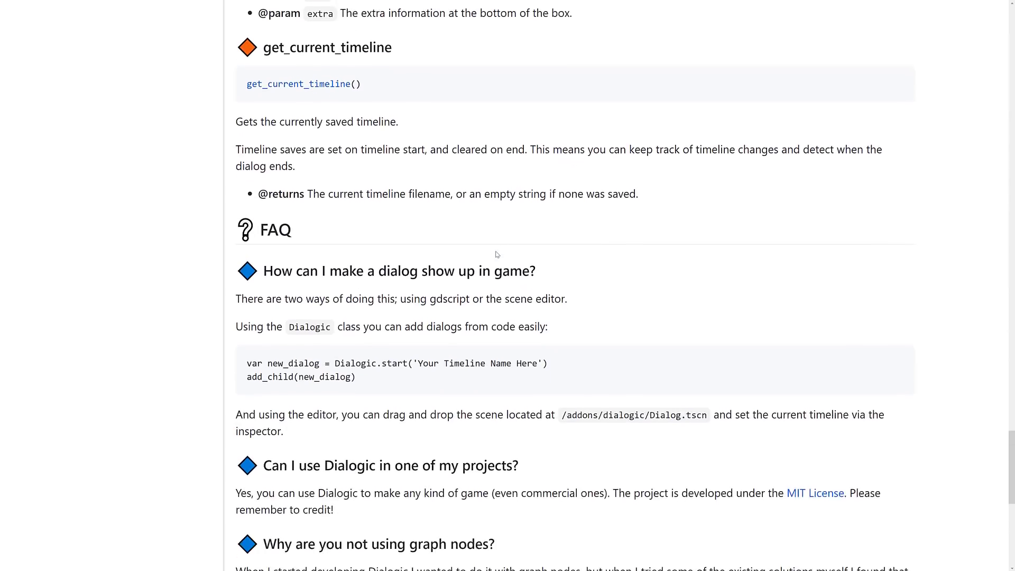
pyautogui.scroll(-9, 497, 254)
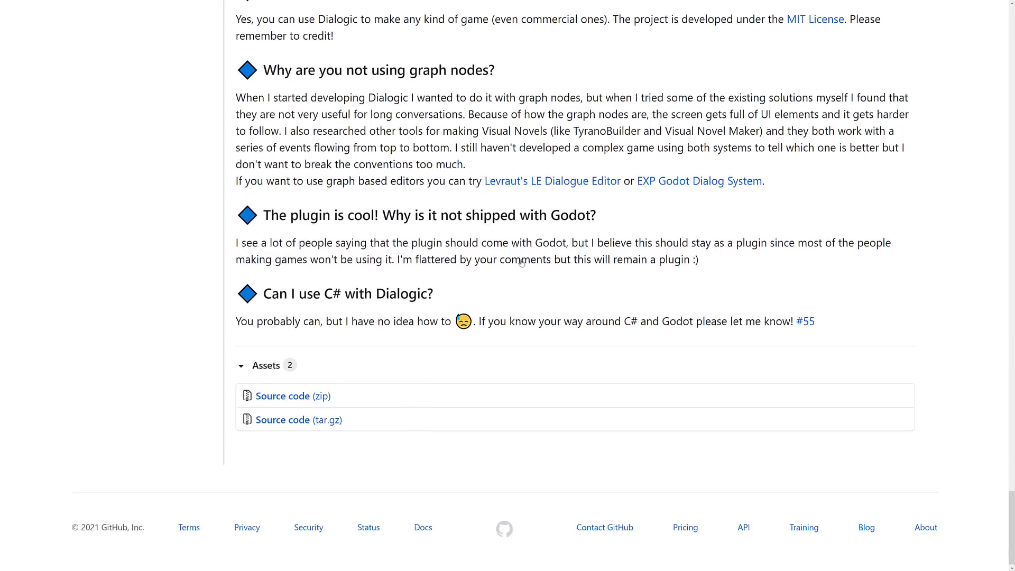
pyautogui.scroll(15, 521, 262)
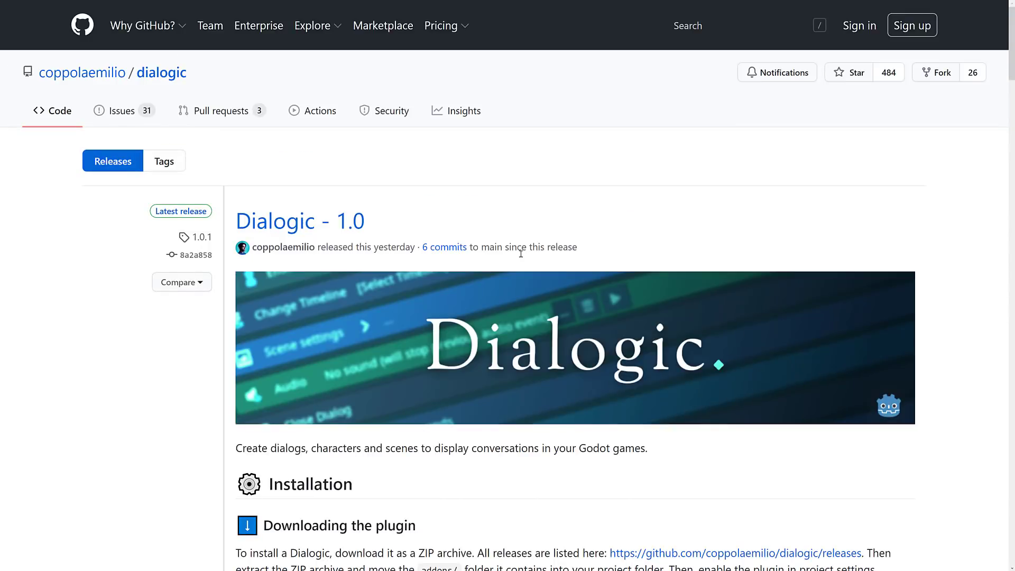